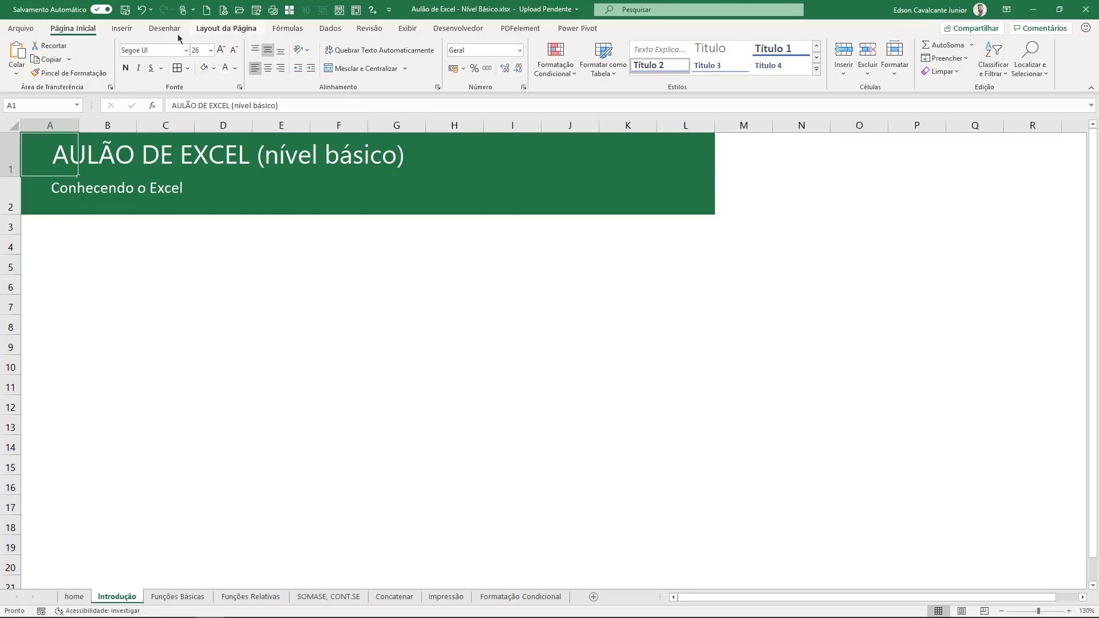
left_click(123, 29)
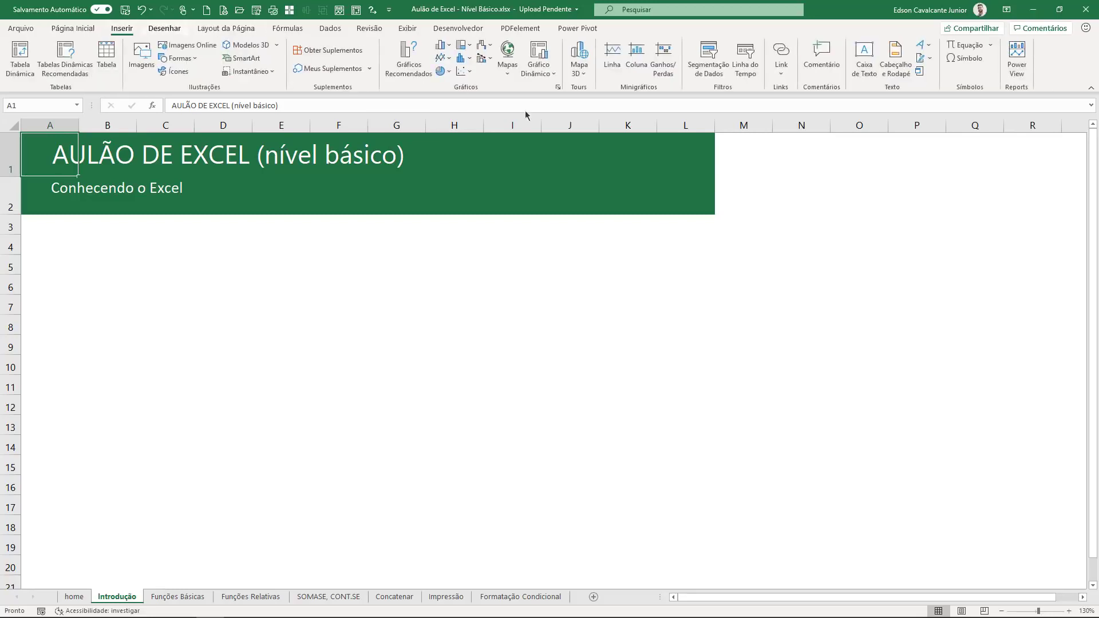
left_click(339, 285)
left_click(167, 324)
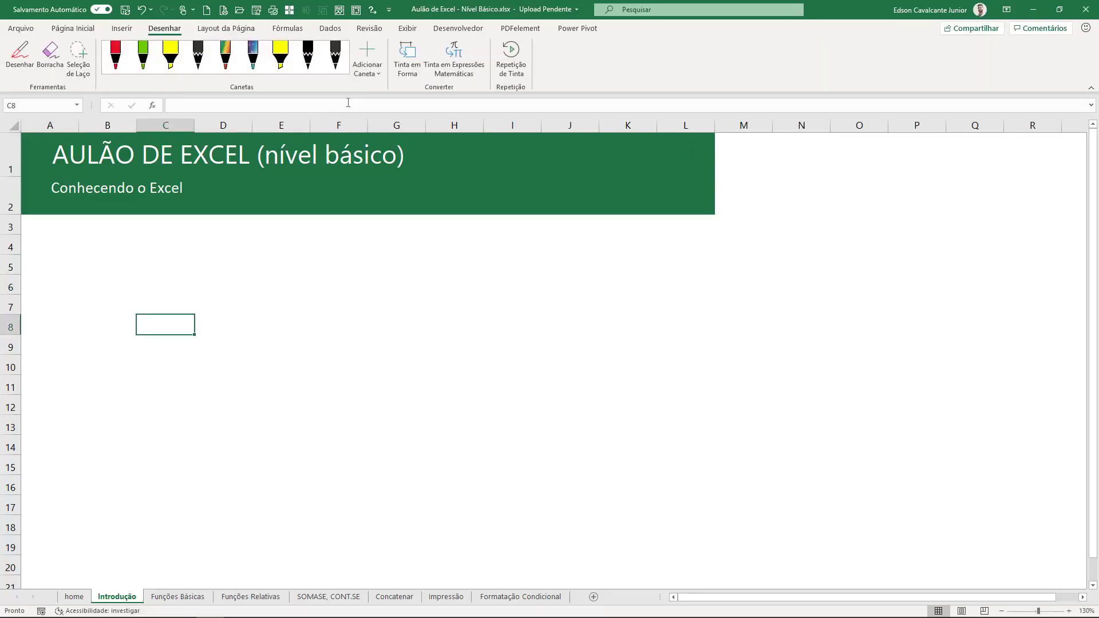
Show the gridlines on the Introdução sheet to look at the individual cells, and hide them again.
left_click(408, 28)
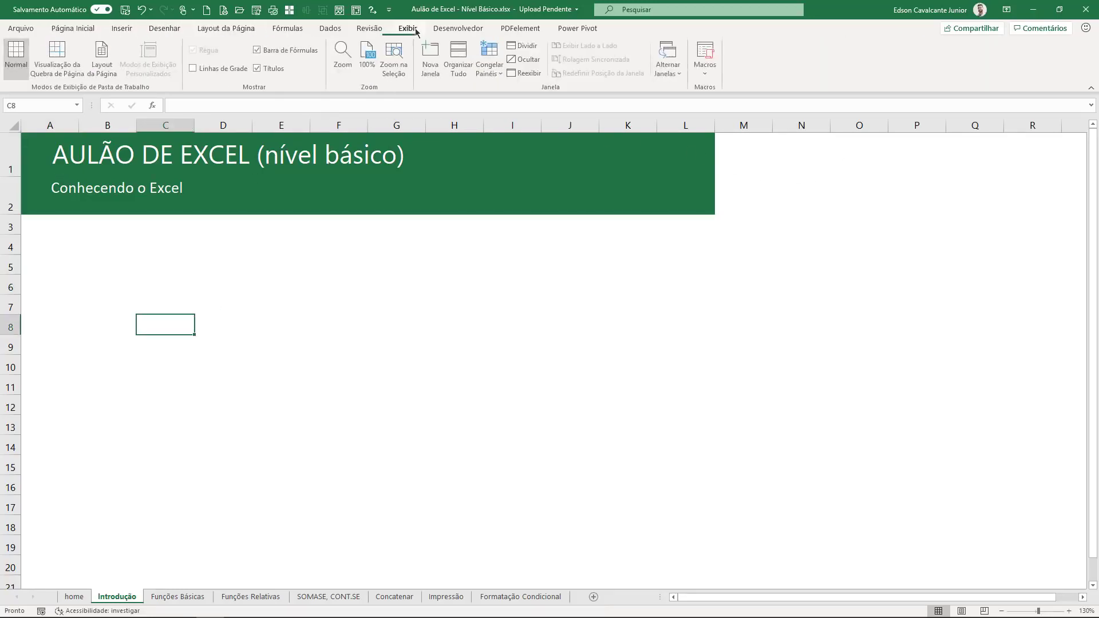
left_click(229, 69)
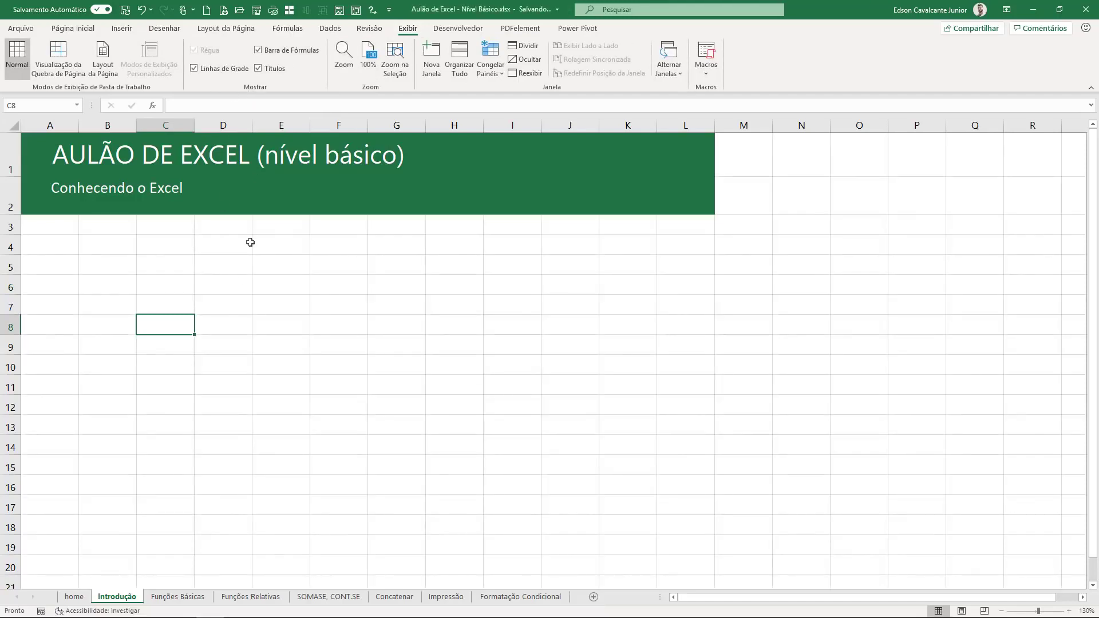
left_click(251, 243)
left_click(342, 285)
left_click(514, 308)
left_click(629, 311)
left_click(746, 289)
left_click(496, 288)
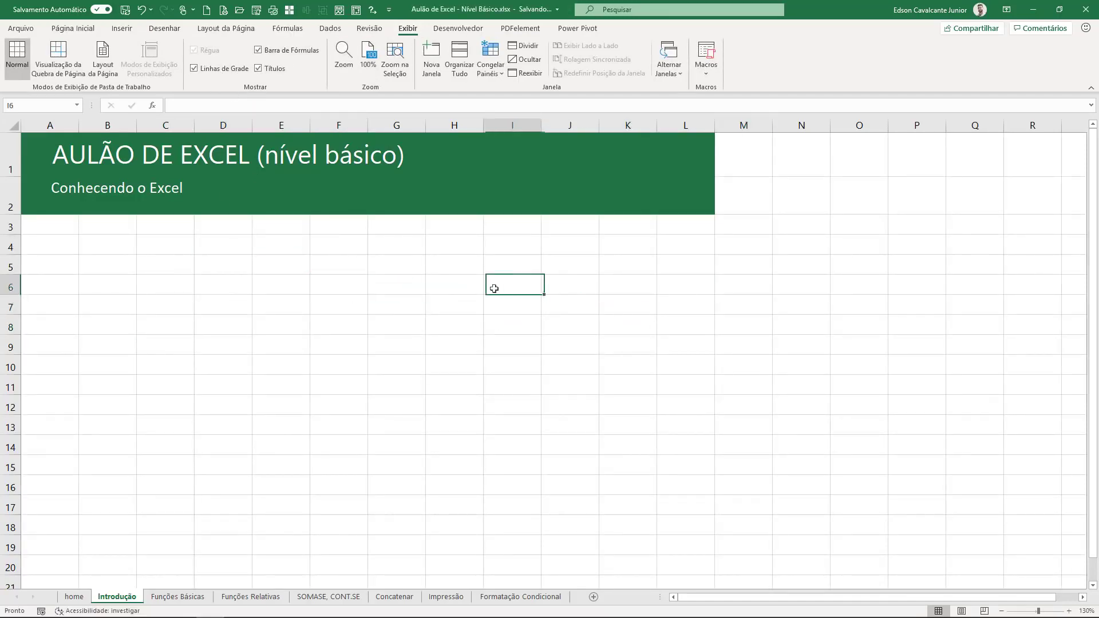
left_click(166, 305)
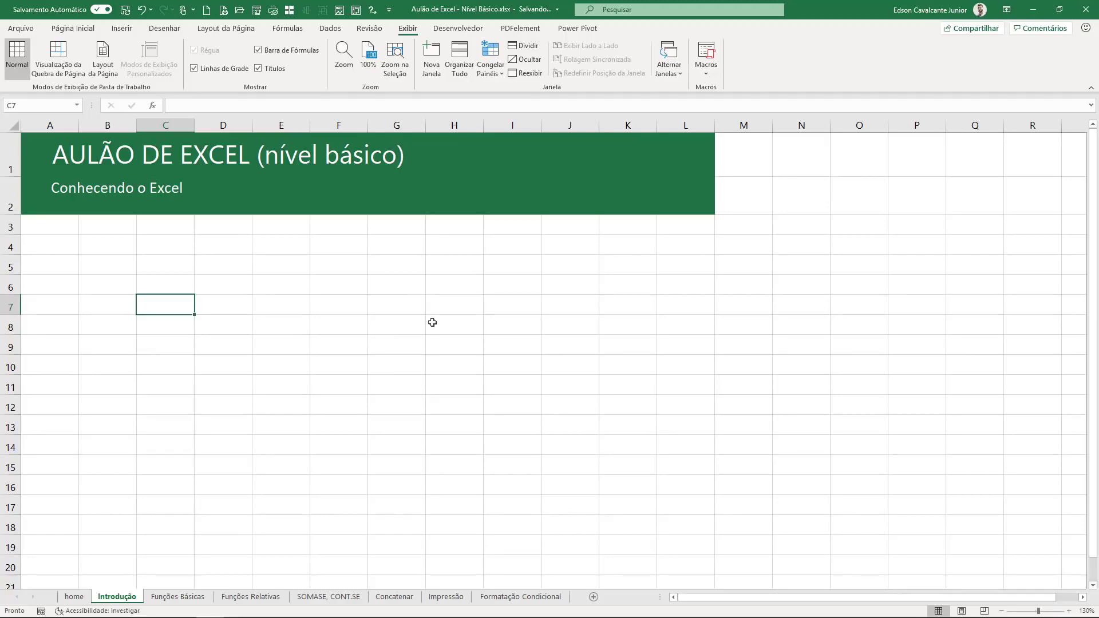
left_click(206, 69)
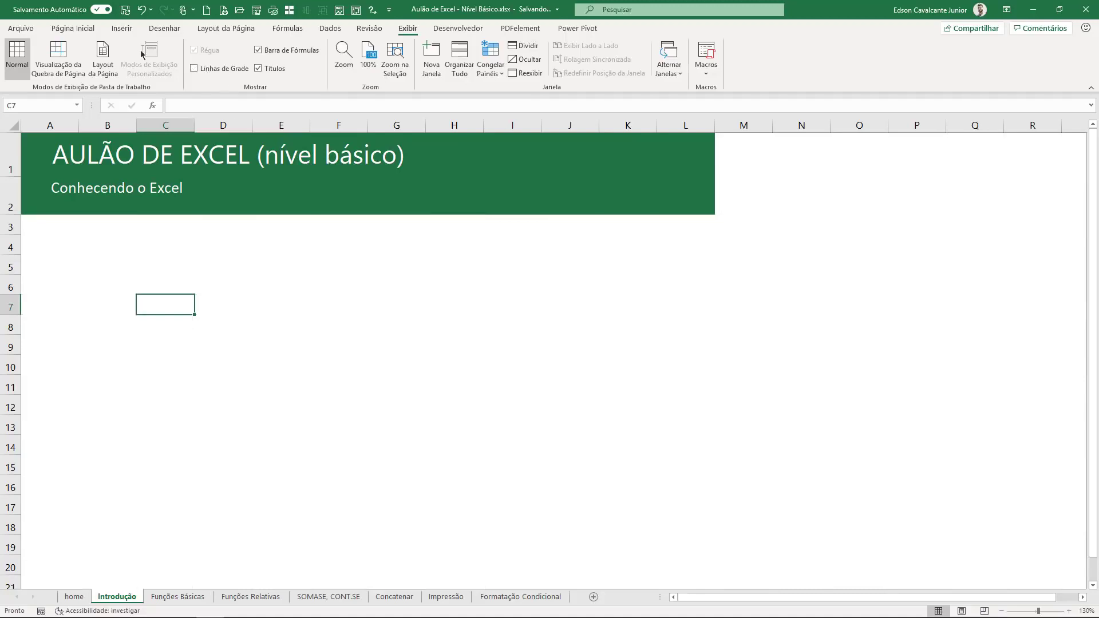
left_click(86, 29)
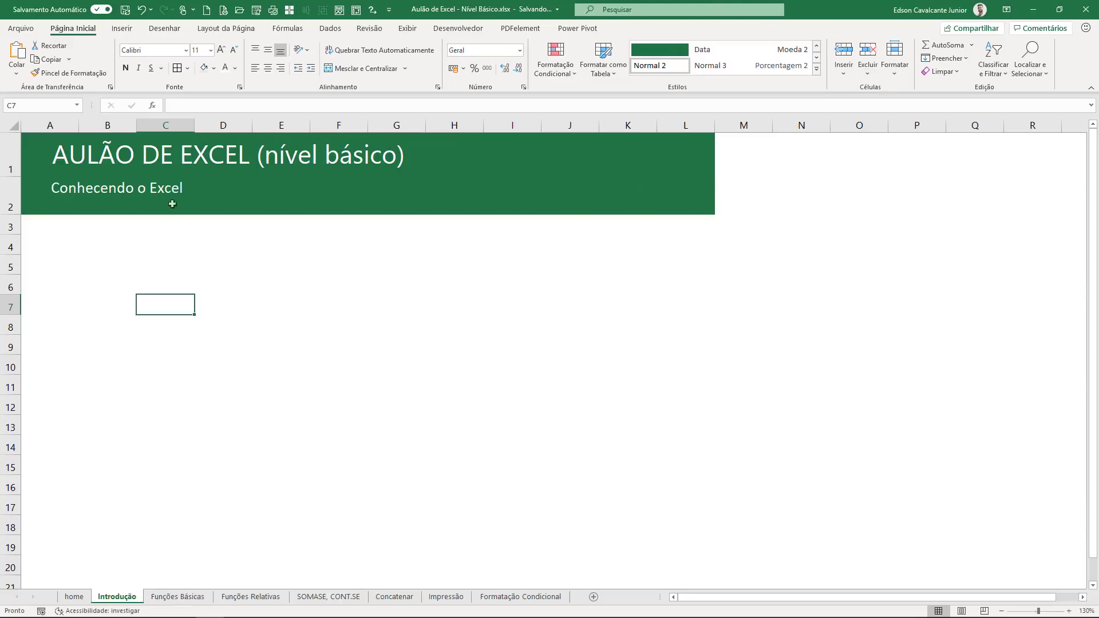
Open the Funções Básicas sheet and examine the product and value table and the list of functions beside it.
left_click(184, 596)
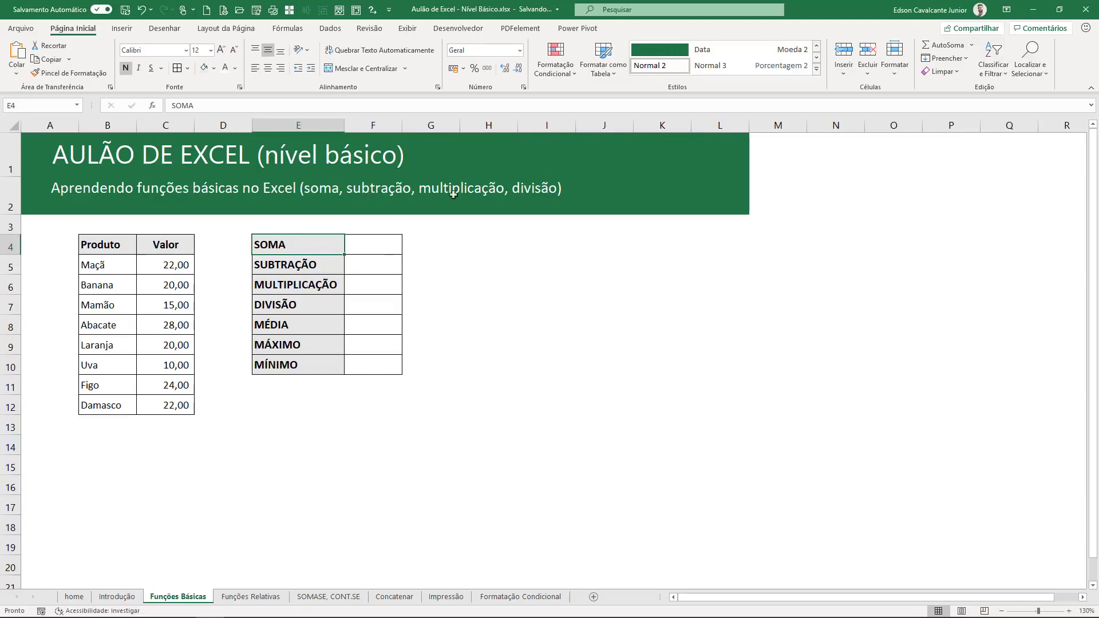
left_click_drag(317, 324, 315, 366)
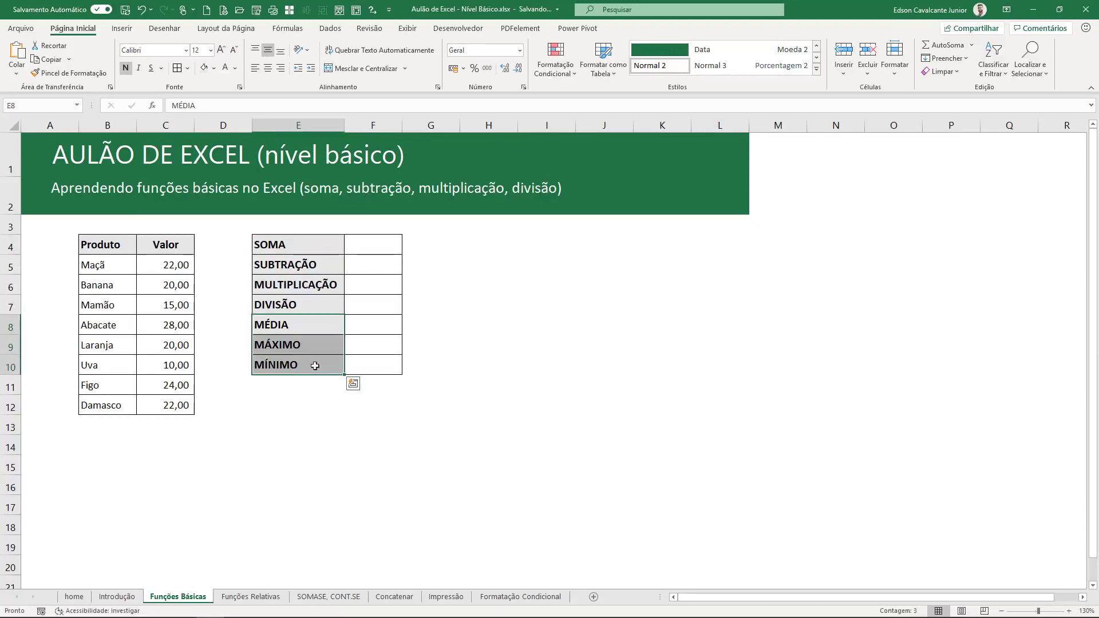
left_click(369, 246)
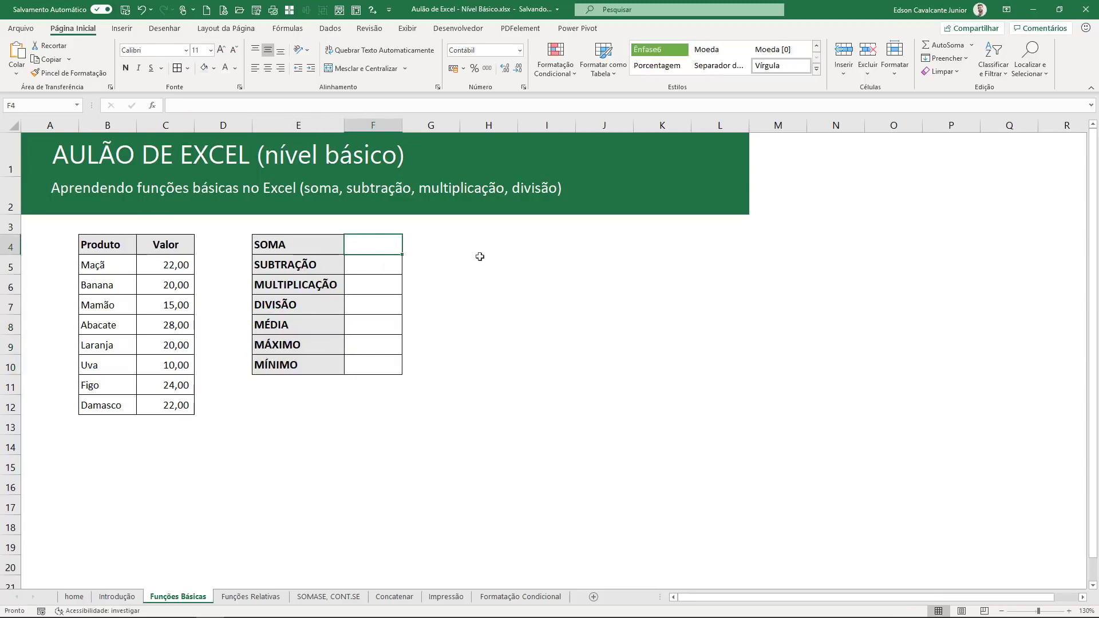
left_click_drag(110, 245, 153, 399)
left_click(123, 240)
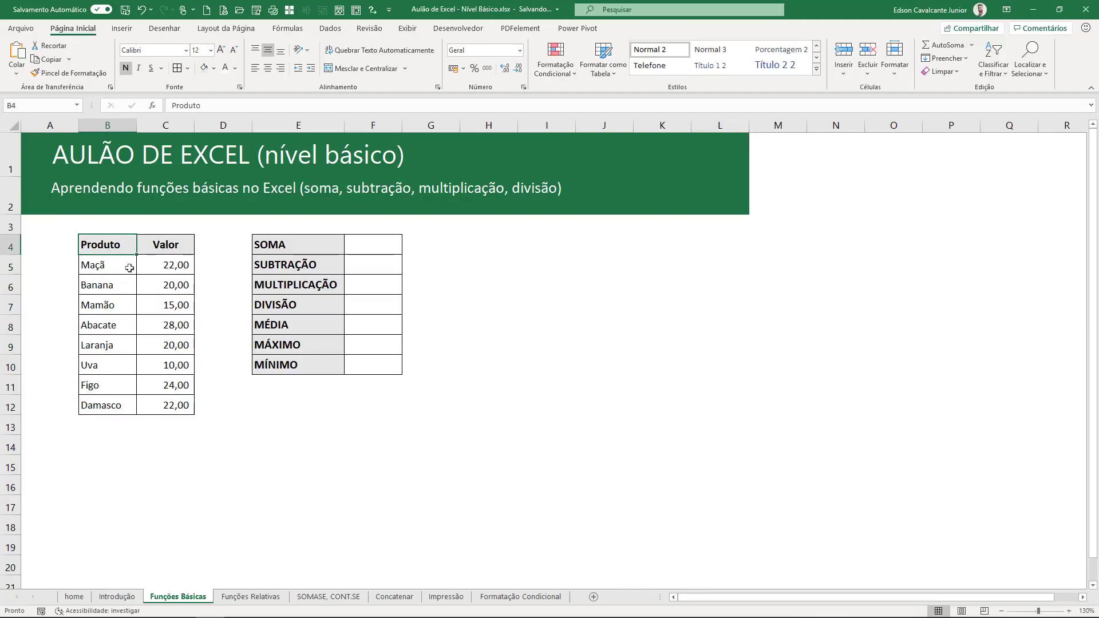
left_click_drag(127, 266, 167, 385)
left_click_drag(172, 264, 174, 408)
left_click(164, 266)
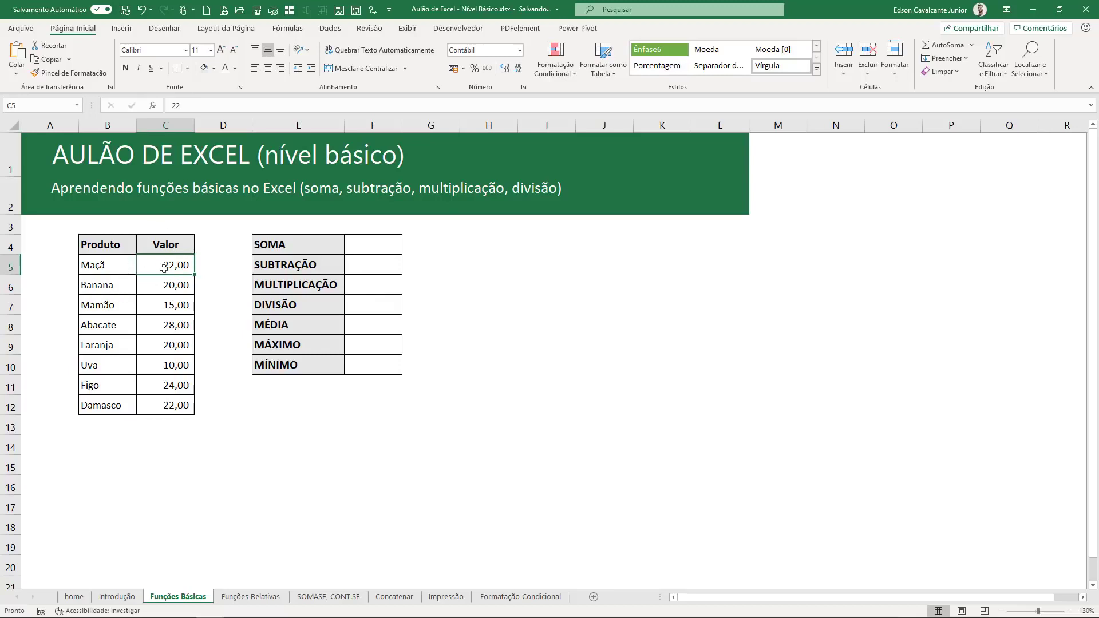
left_click_drag(164, 267, 173, 404)
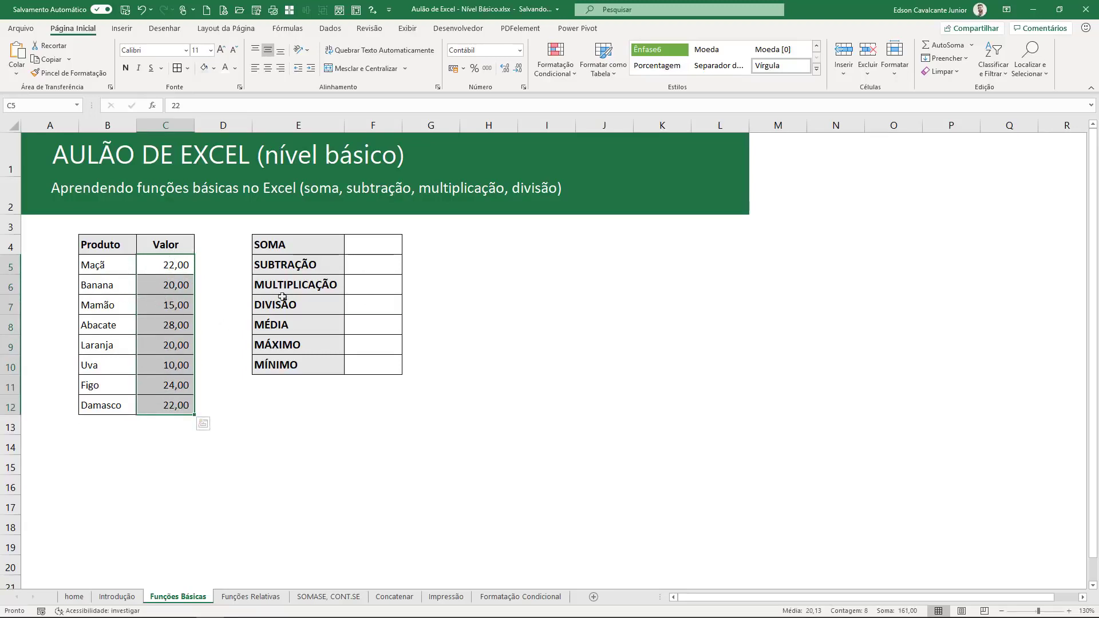
Widen column F, which holds the result cells beside the function names.
left_click(362, 244)
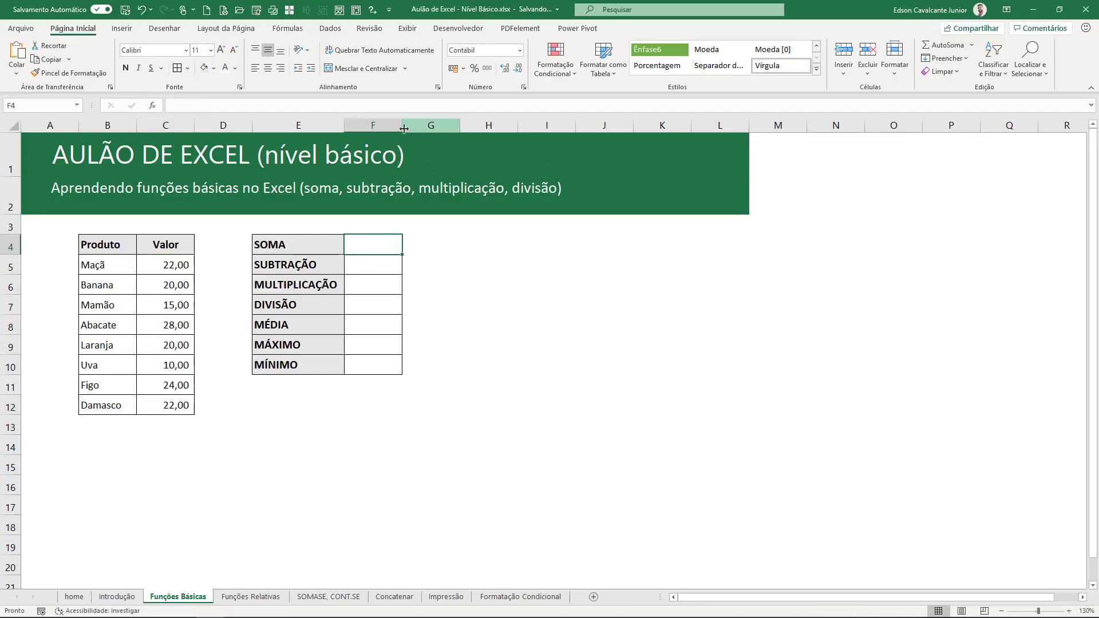
left_click_drag(402, 125, 432, 125)
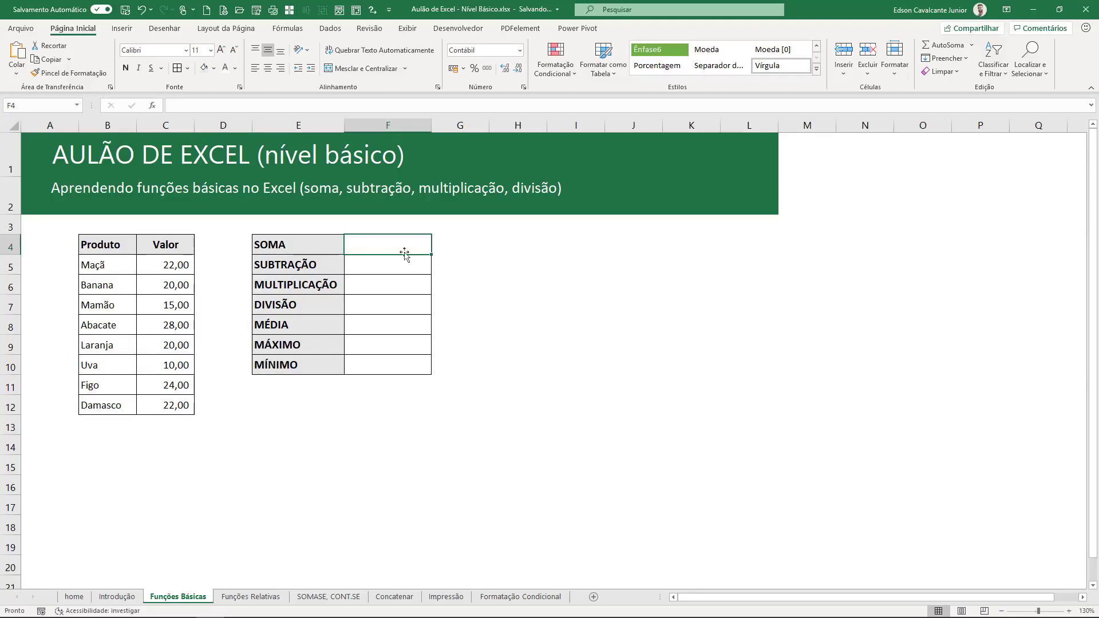
type("=soma")
key("Tab")
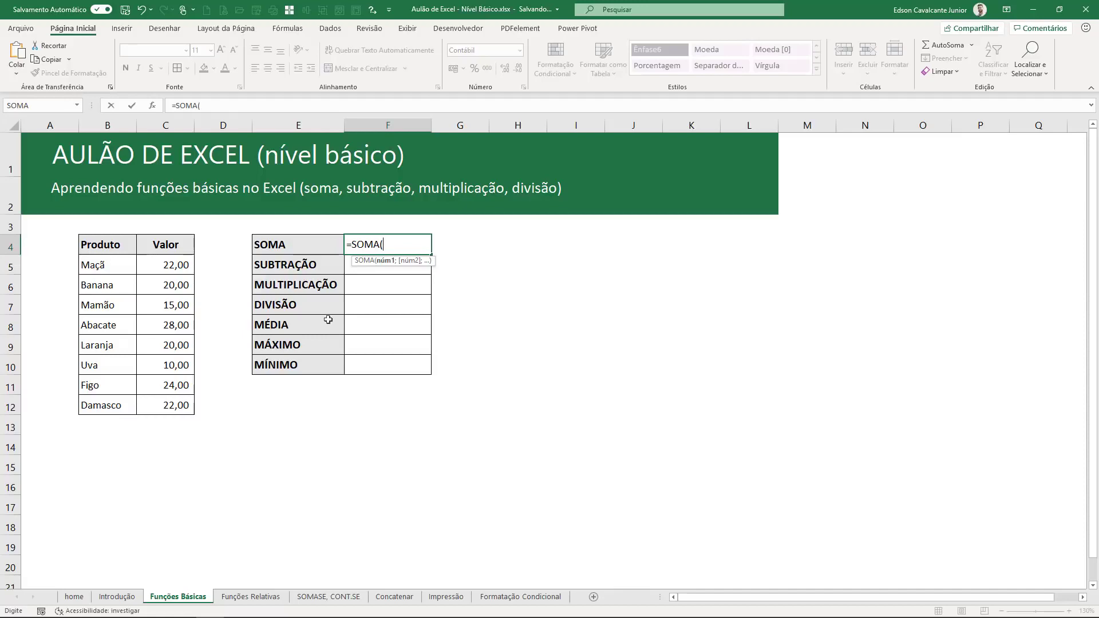
key("Escape")
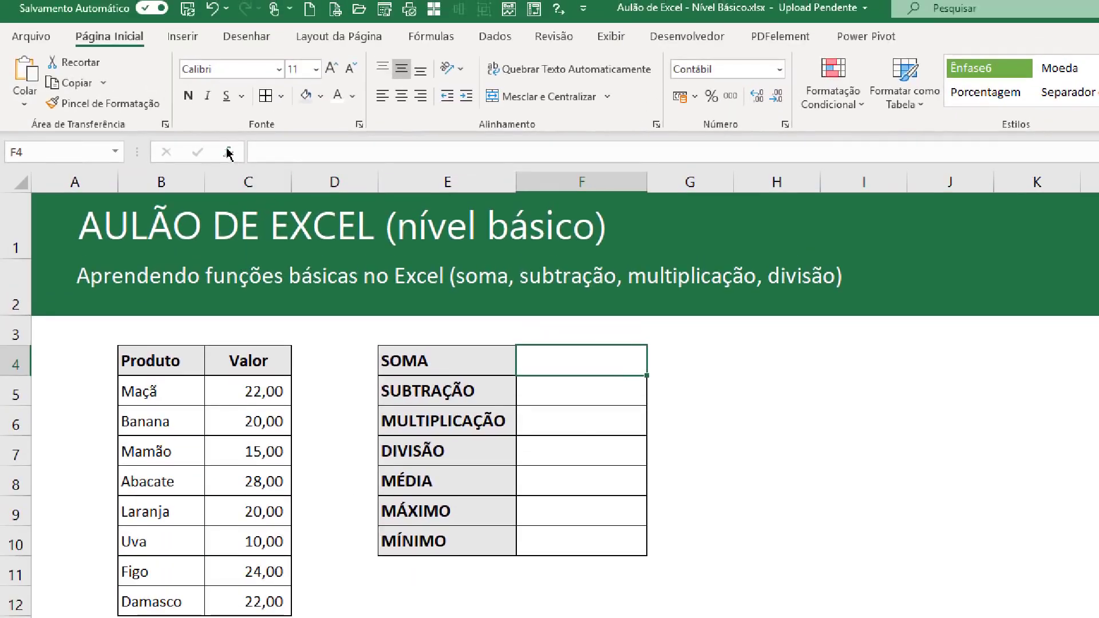
Insert the SOMA function into F4 through the function dialog, browsing the Tudo category and returning to Mais Recentemente Usada.
left_click(228, 153)
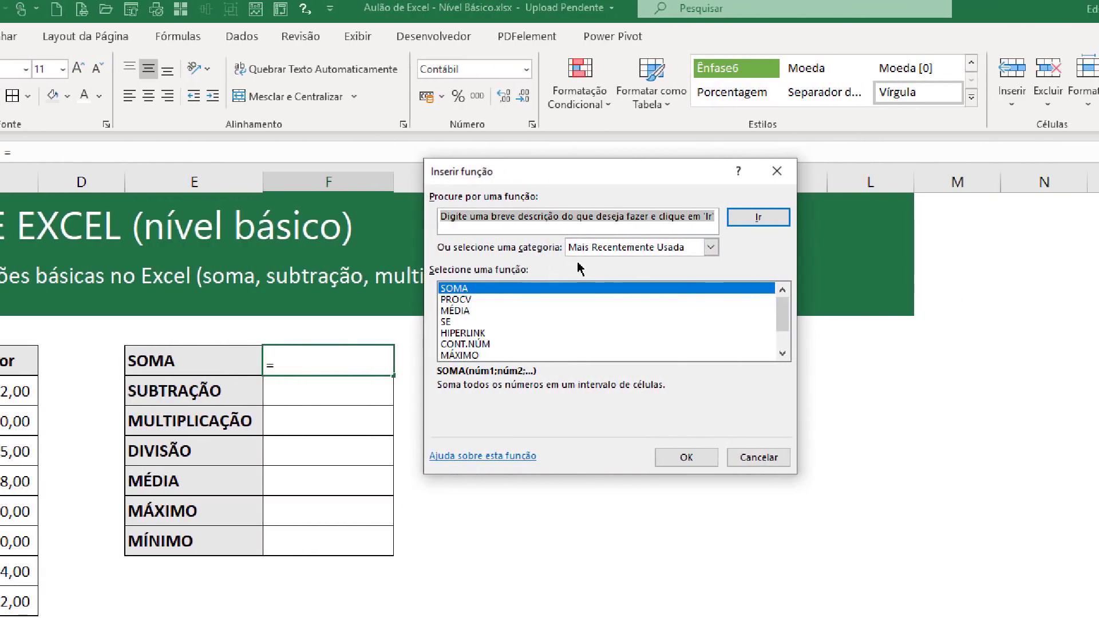
left_click(595, 250)
left_click(579, 274)
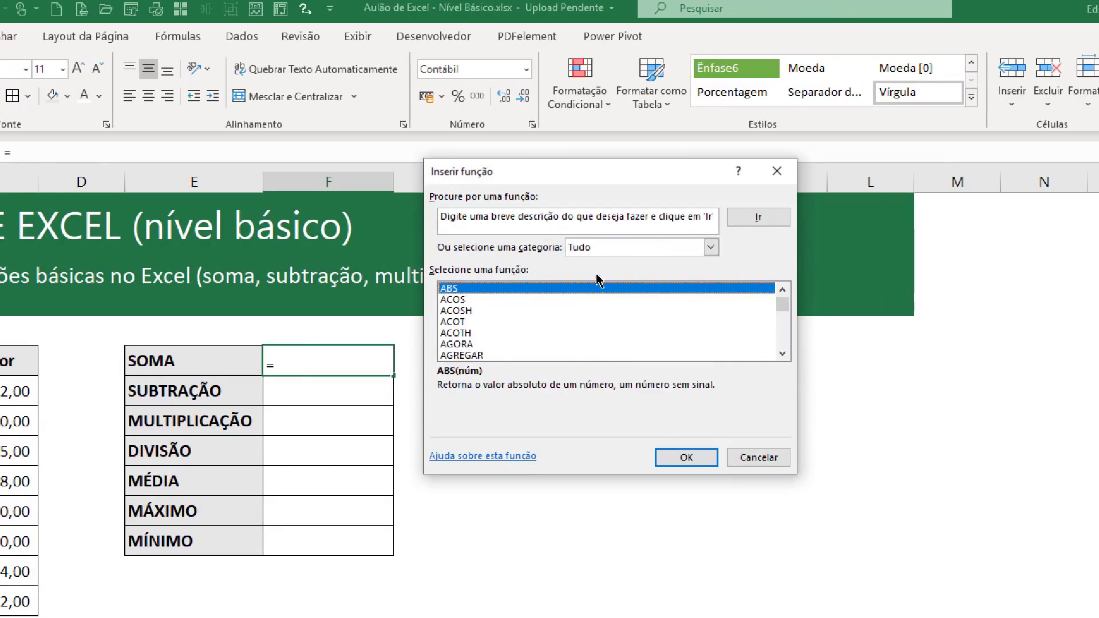
mouse_move(779, 309)
left_mouse_down()
mouse_move(783, 357)
mouse_move(782, 301)
left_mouse_up()
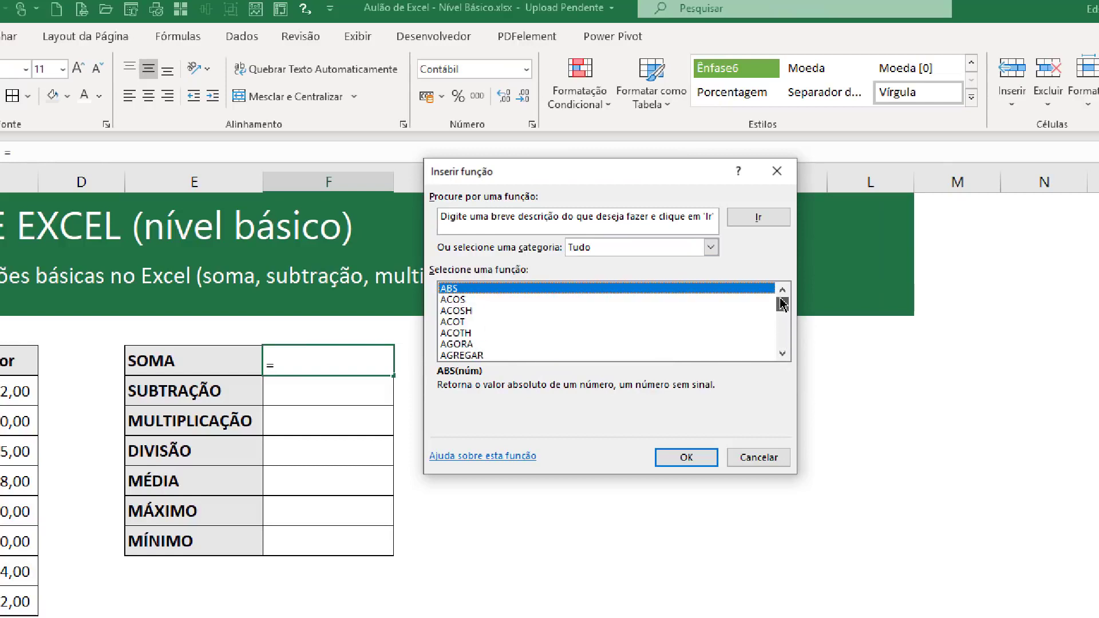
left_click(711, 247)
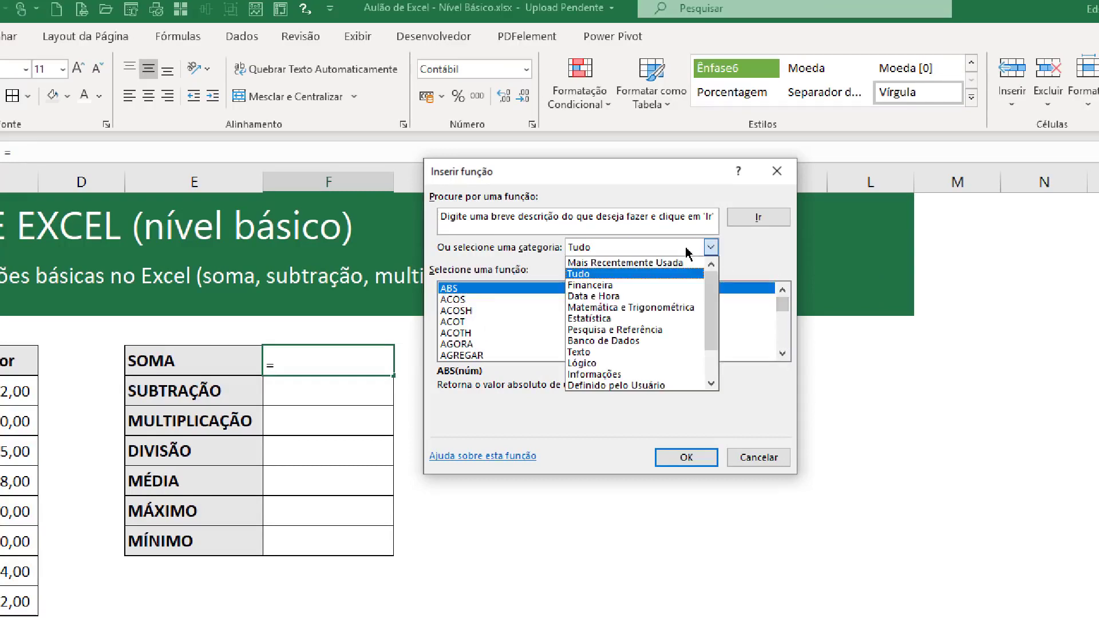
left_click(632, 263)
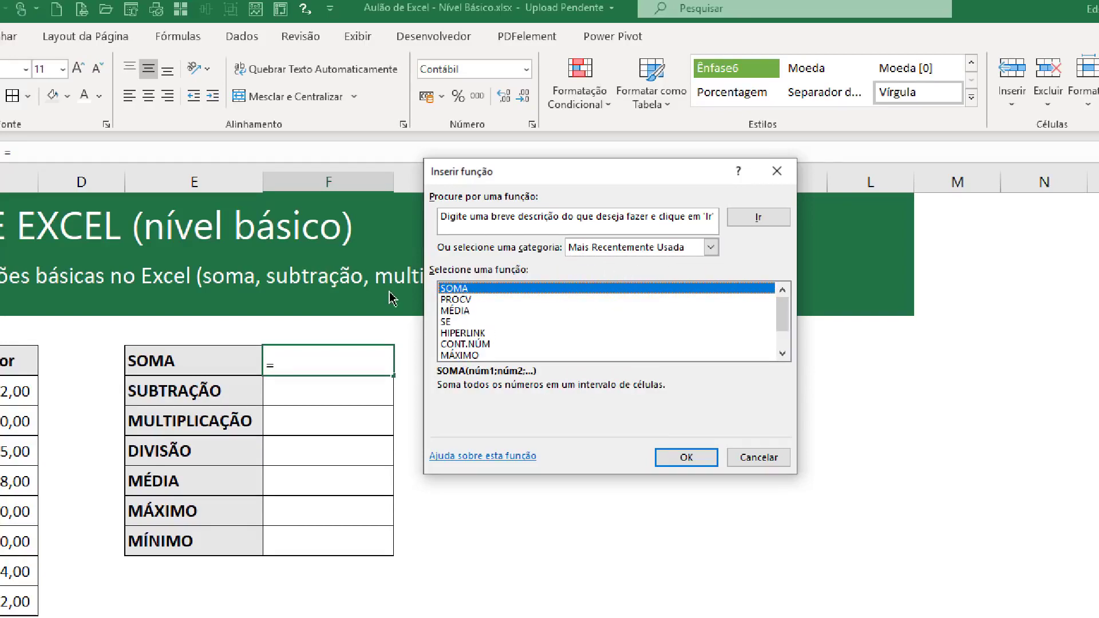
left_click(683, 454)
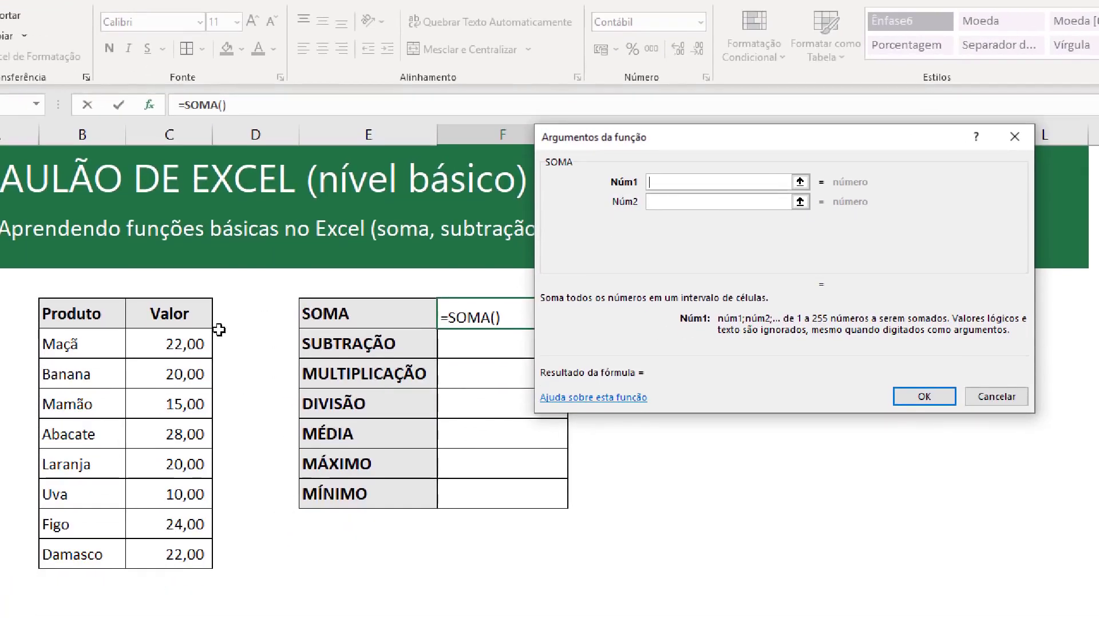
Set the SOMA arguments in F4 to C5, C6, C7 and C9:C12, and review the cell references in the formula.
left_click(179, 345)
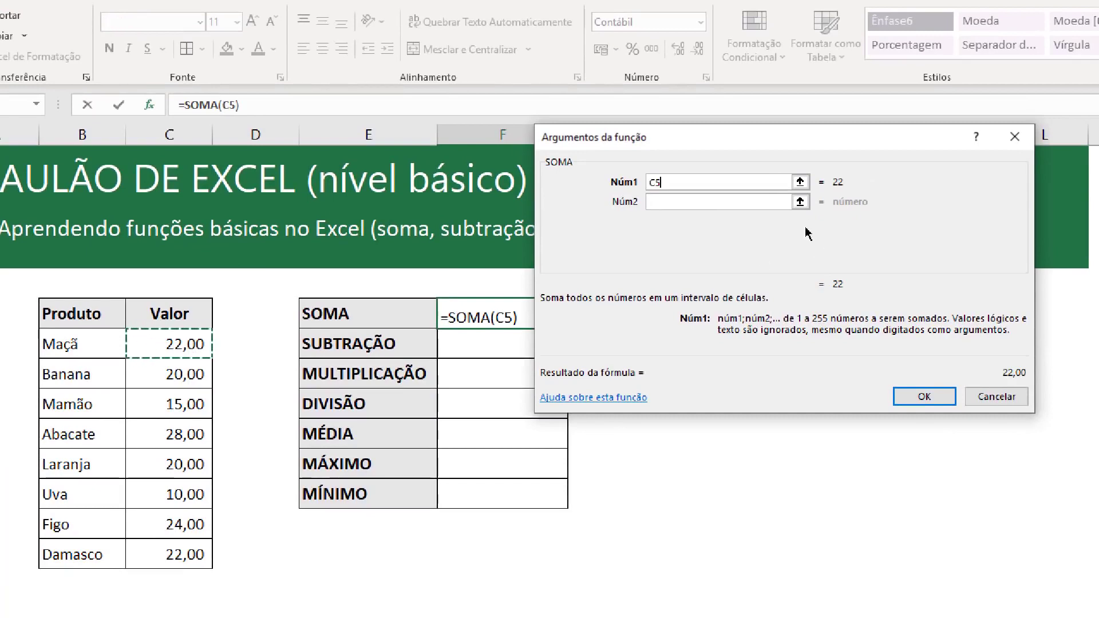
left_click(750, 202)
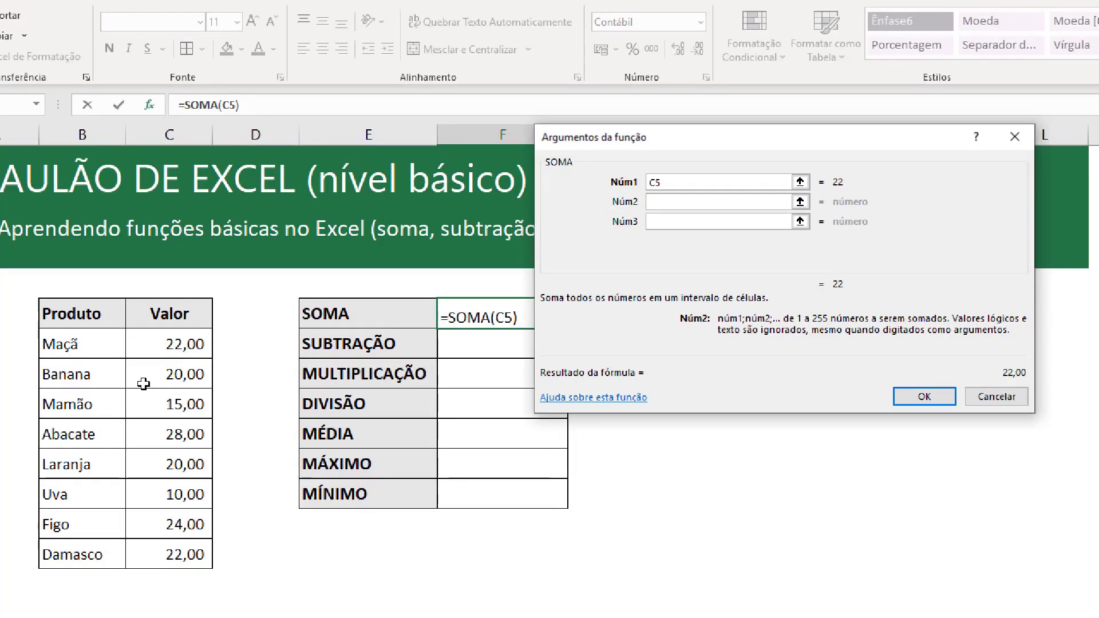
left_click(170, 376)
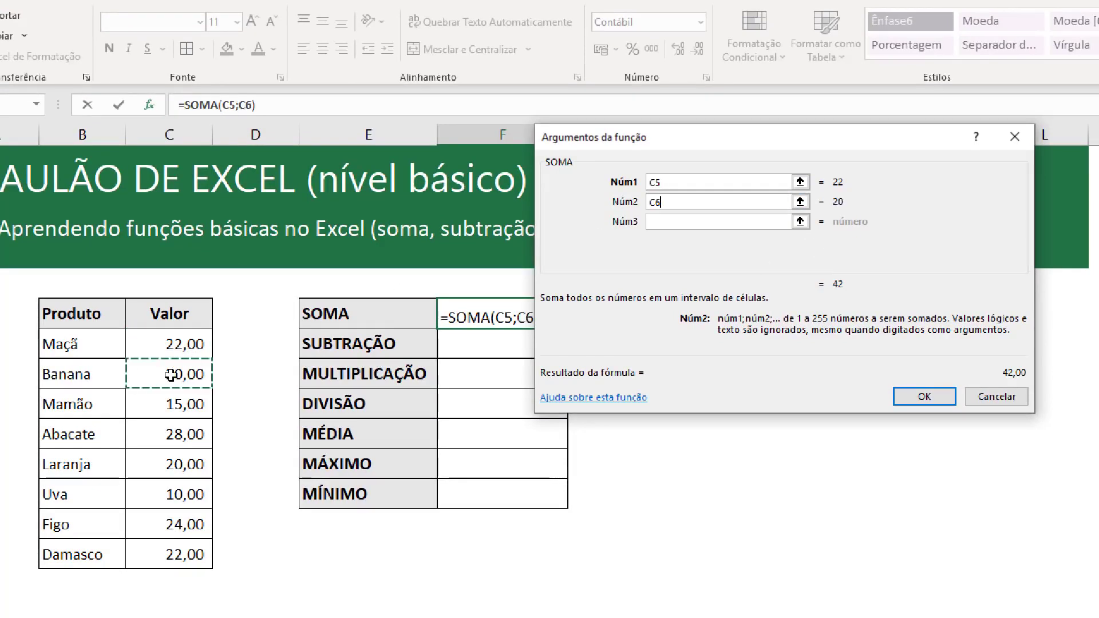
left_click(691, 222)
left_click(160, 408)
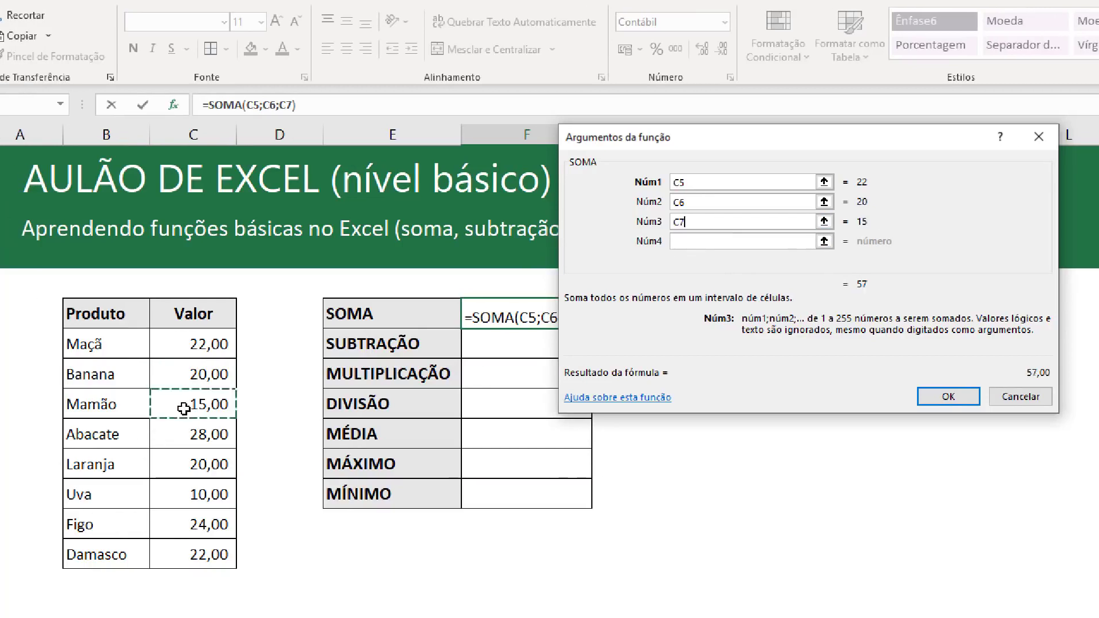
left_click(684, 243)
left_click_drag(211, 451, 218, 548)
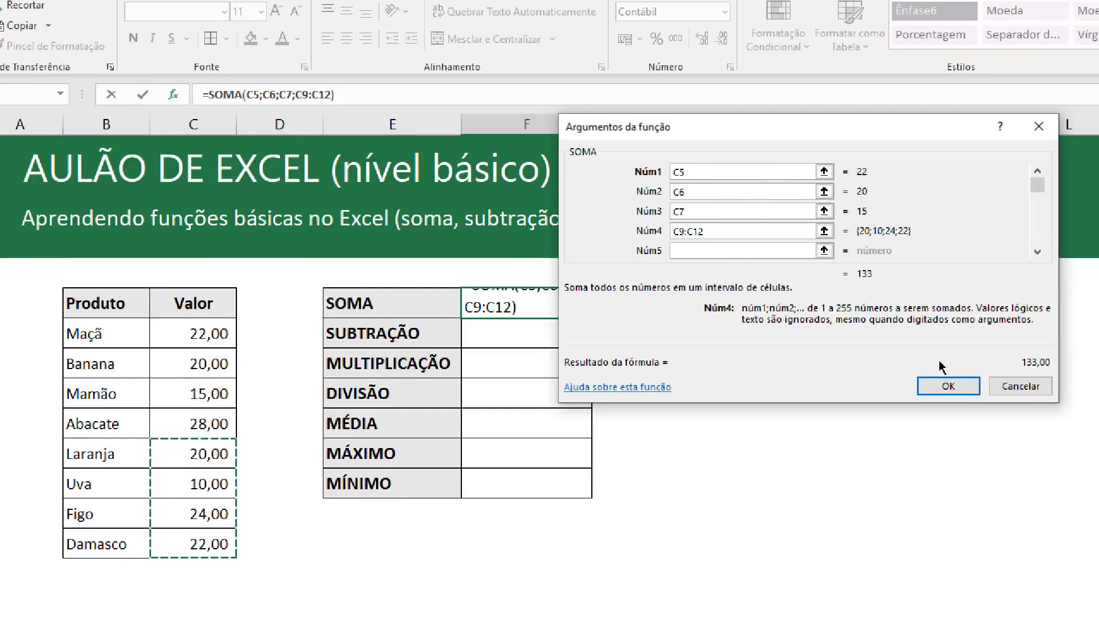
left_click(946, 387)
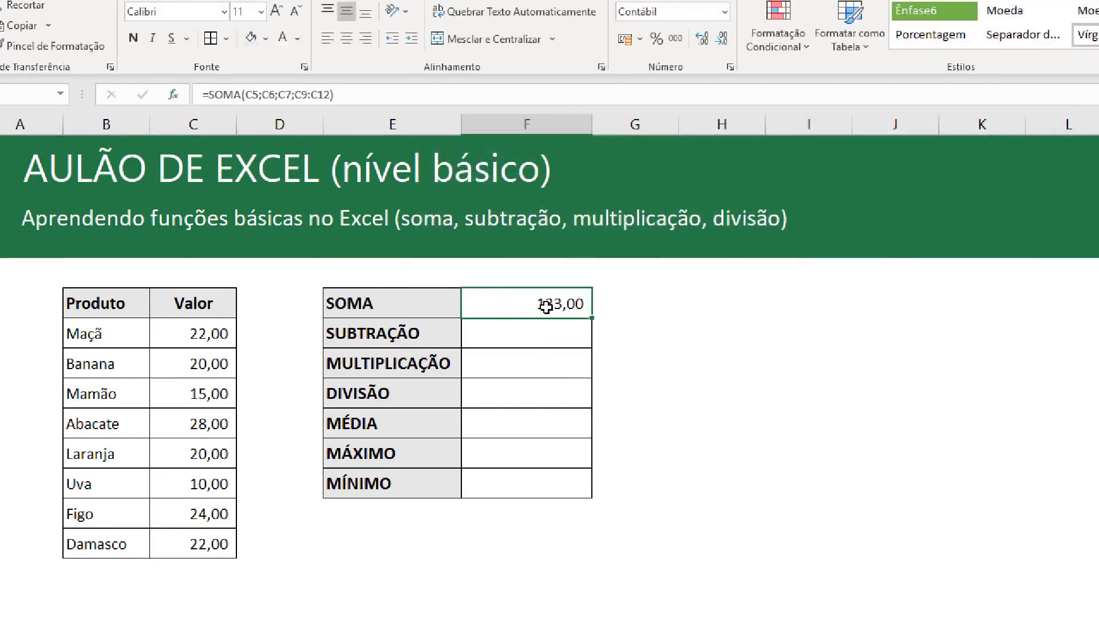
double_click(545, 305)
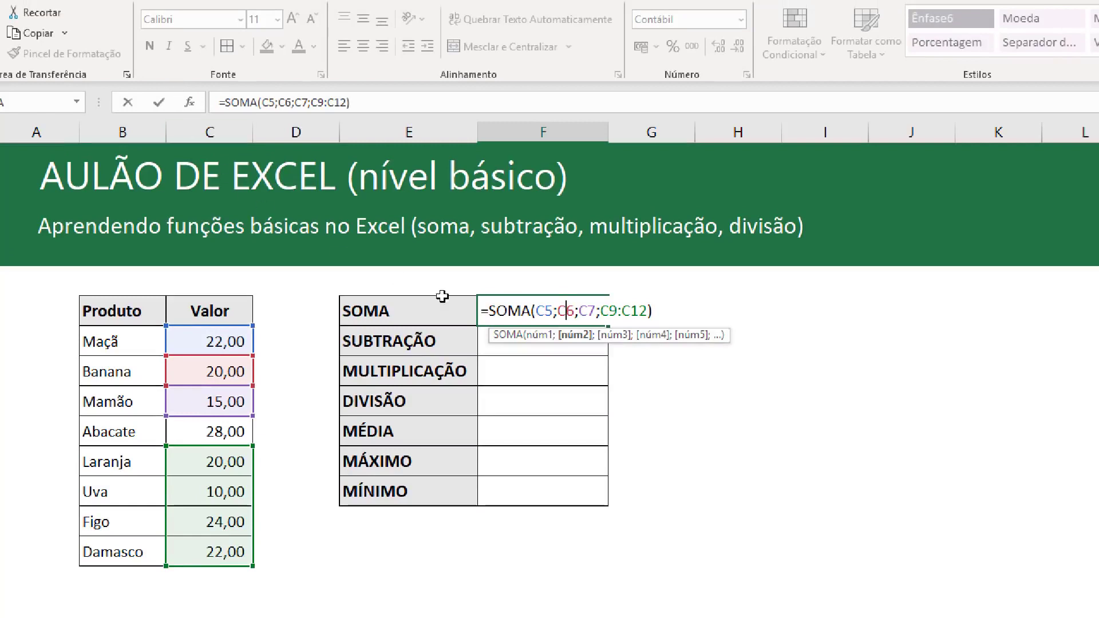
key("ctrl+Return")
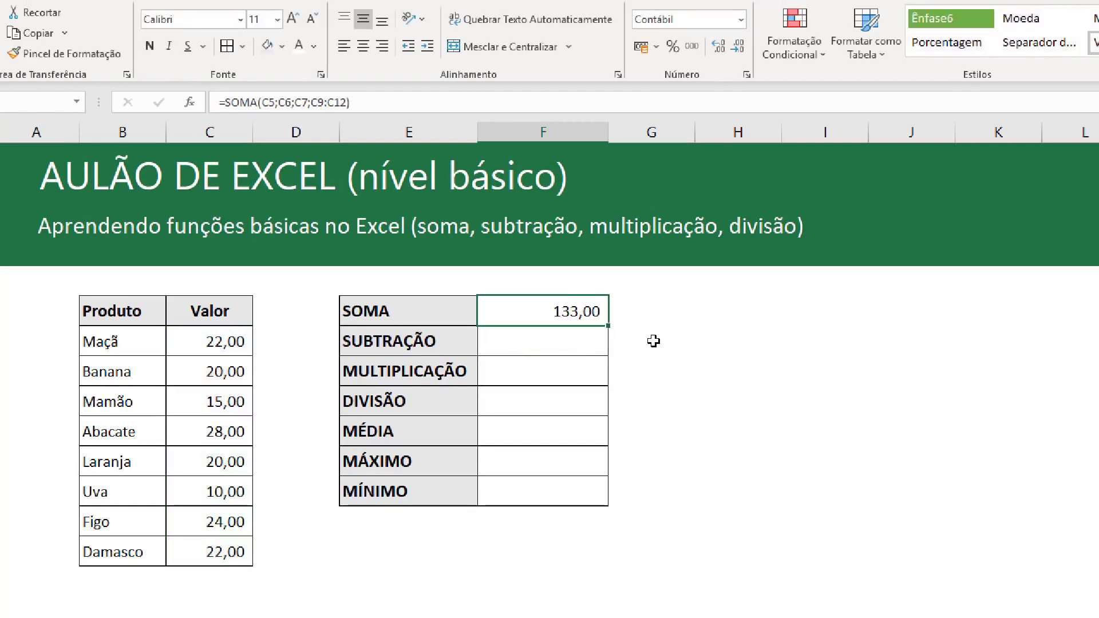
Replace the formula in F4 with =SOMA(C5:C12) and review the range it references.
type("=s")
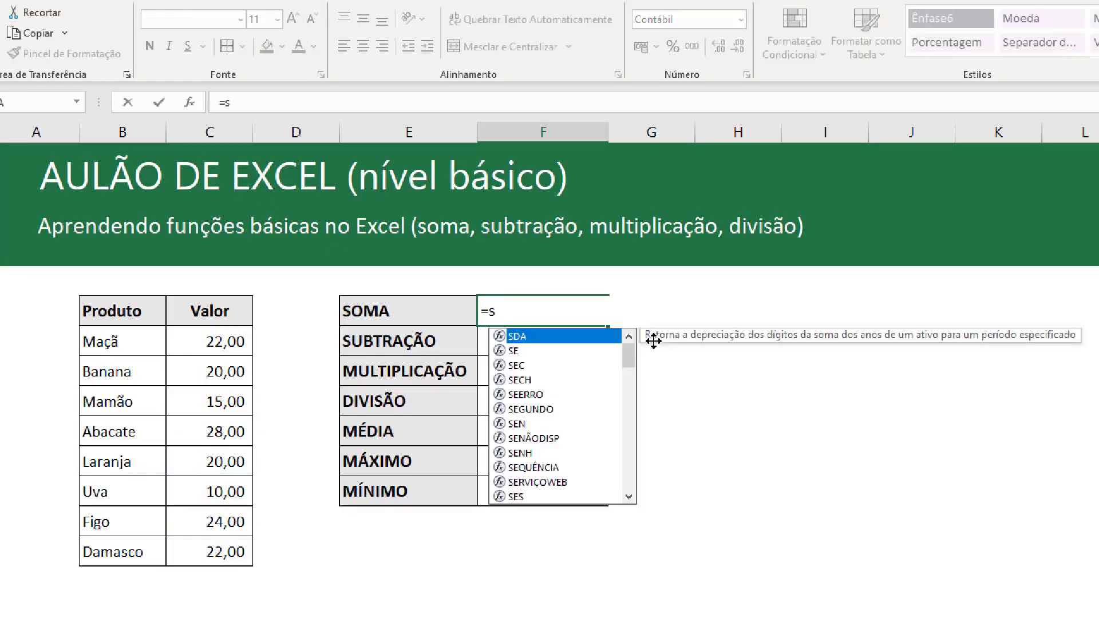
type("oma")
key("Tab")
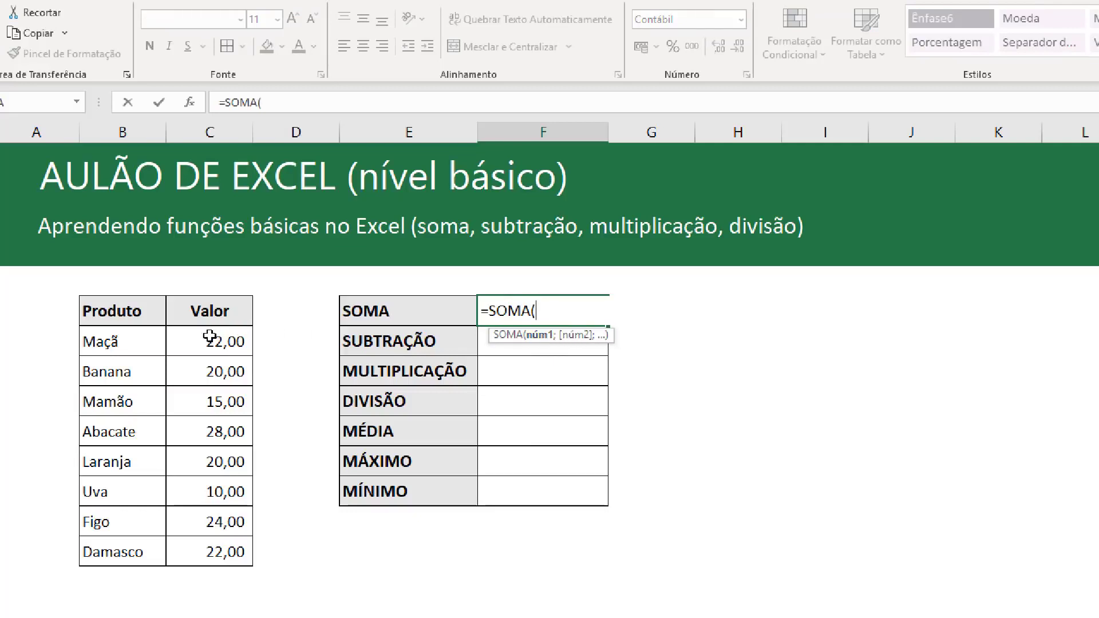
left_click_drag(211, 339, 220, 543)
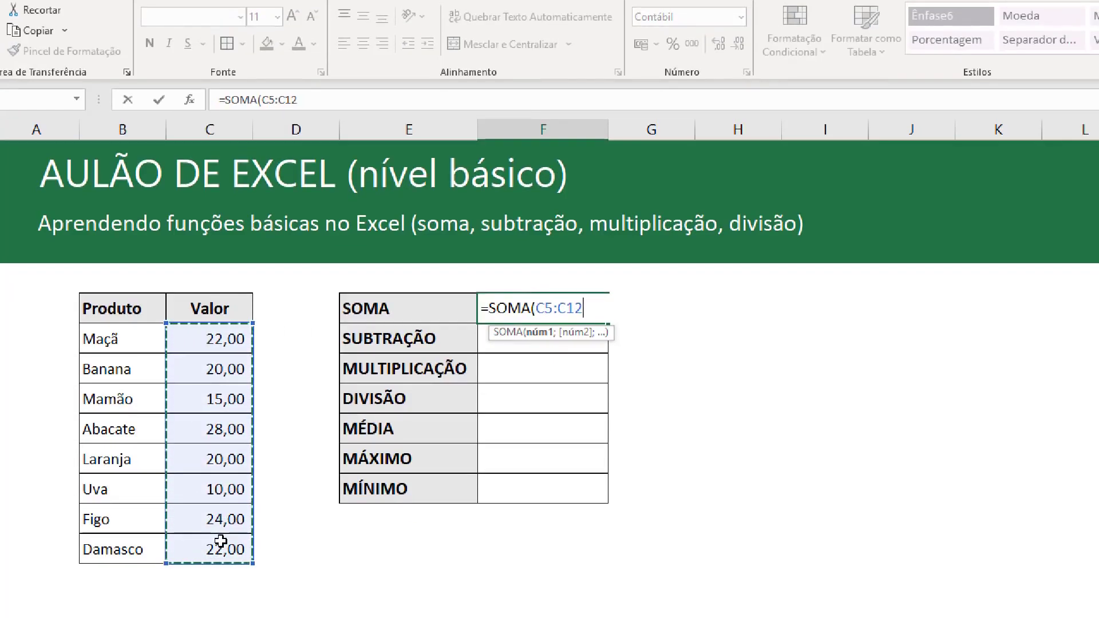
type(")")
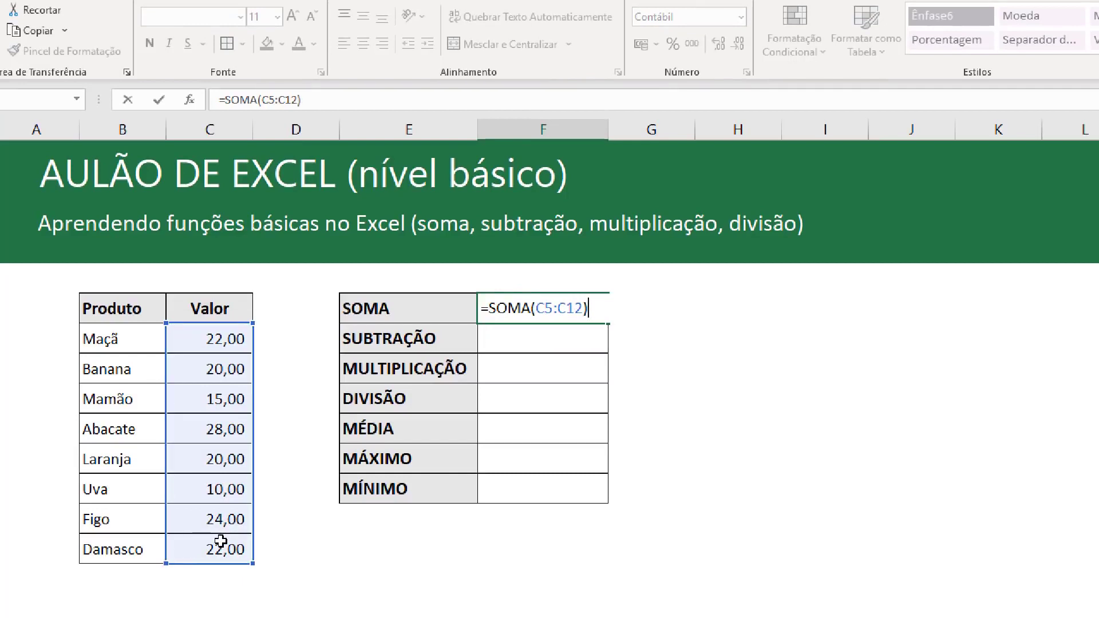
key("Return")
left_click(558, 309)
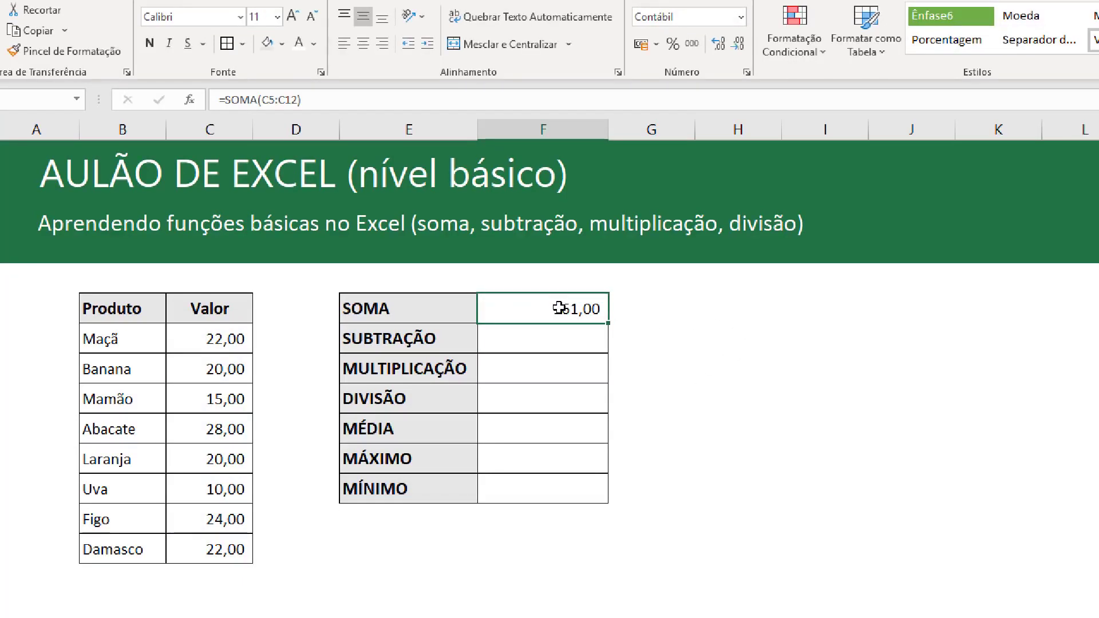
double_click(558, 308)
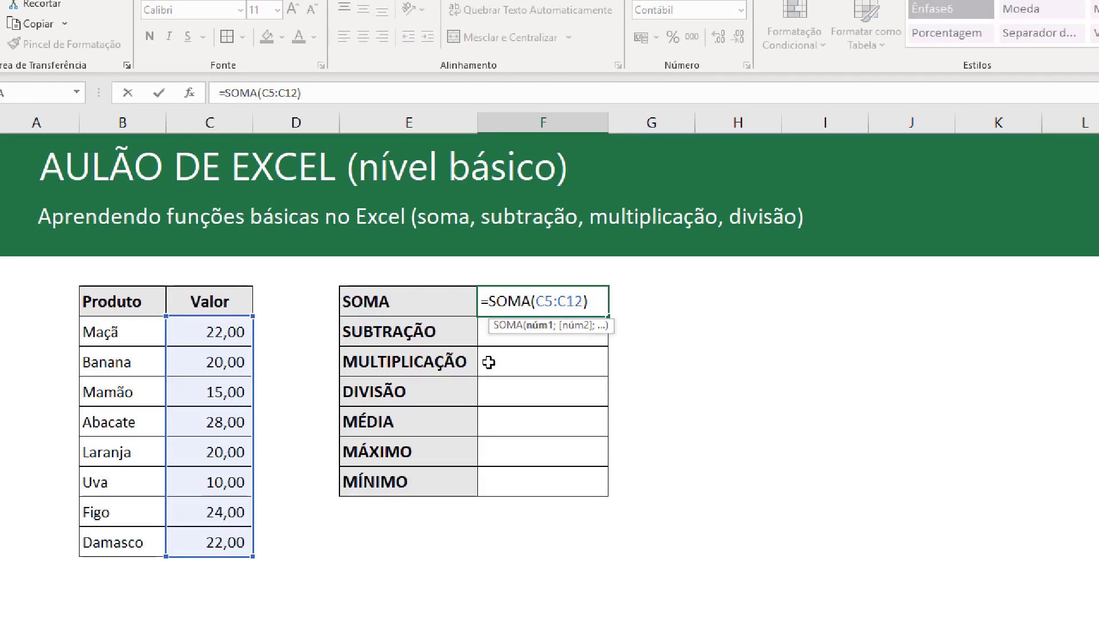
key("Escape")
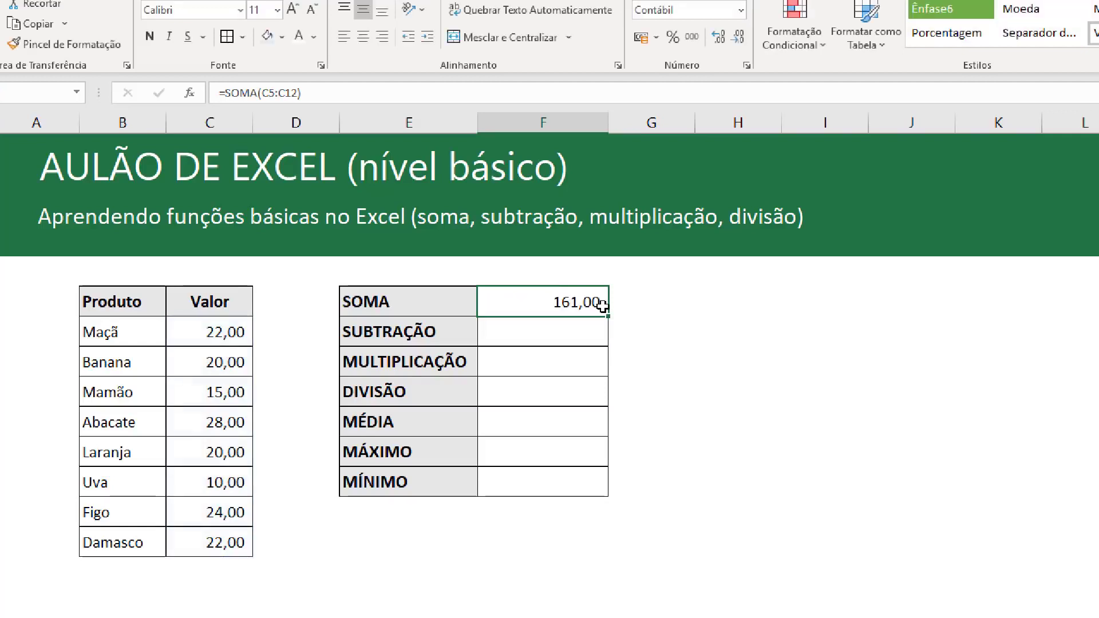
Replace the SOMA formula in F4 with the cell-by-cell addition =C5+C6+C7+C8+C9+C10+C11+C12.
type("=")
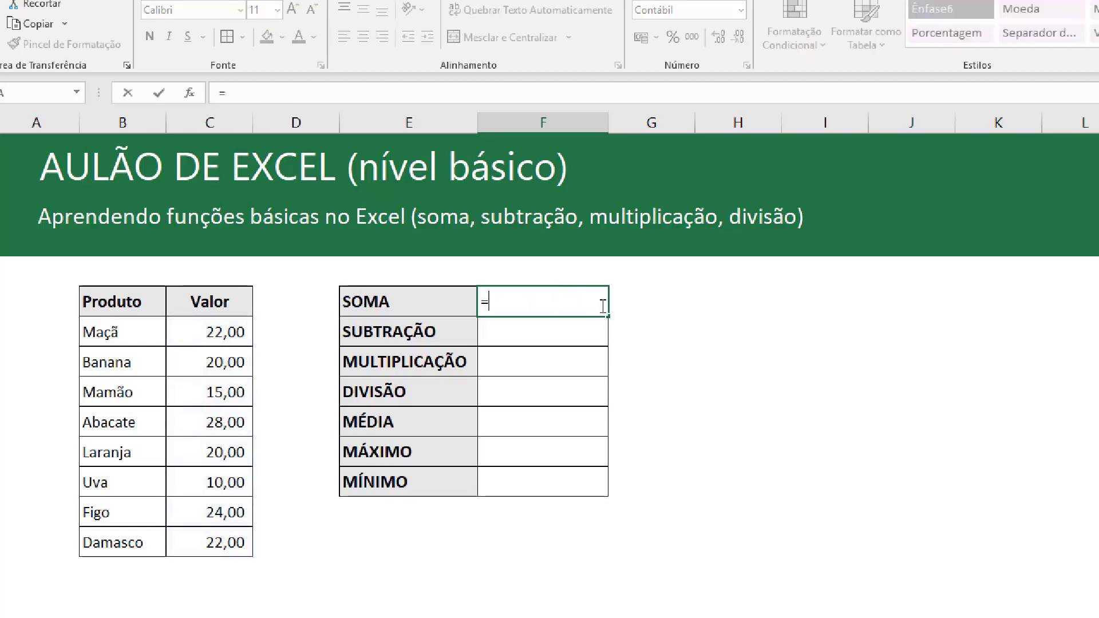
left_click(229, 332)
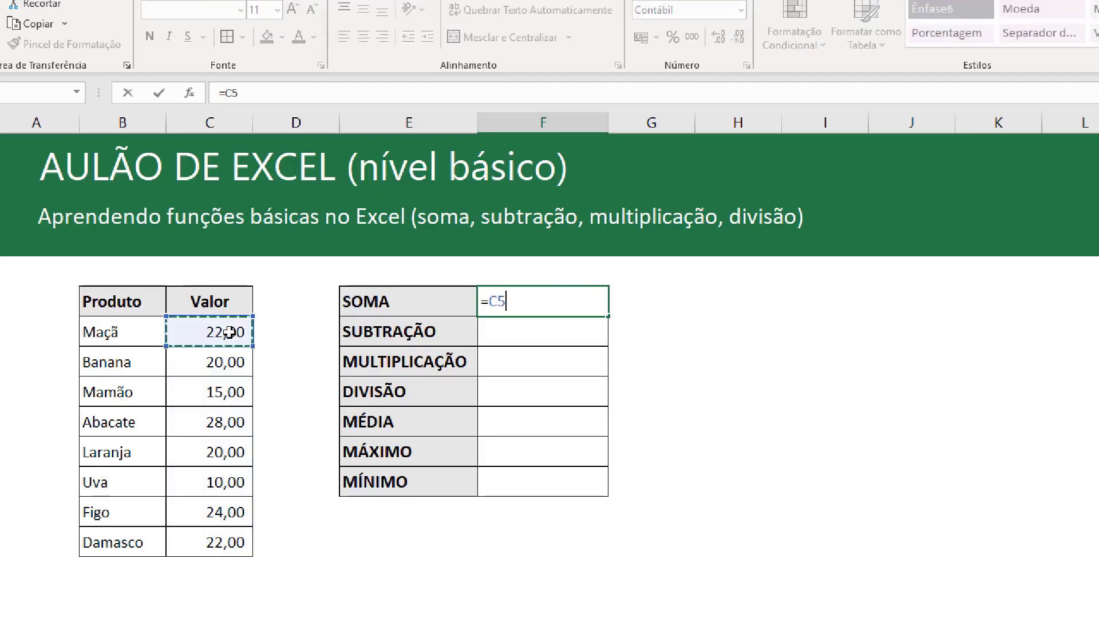
type("+")
left_click(232, 365)
type("+")
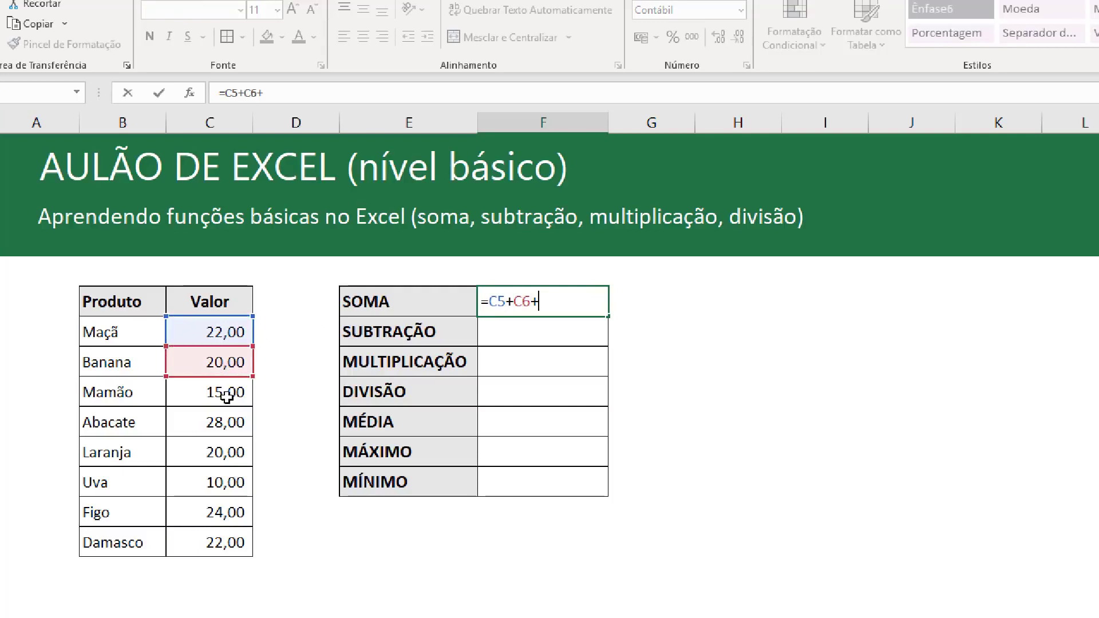
left_click(226, 394)
type("+")
left_click(223, 425)
type("+")
left_click(220, 452)
type("+")
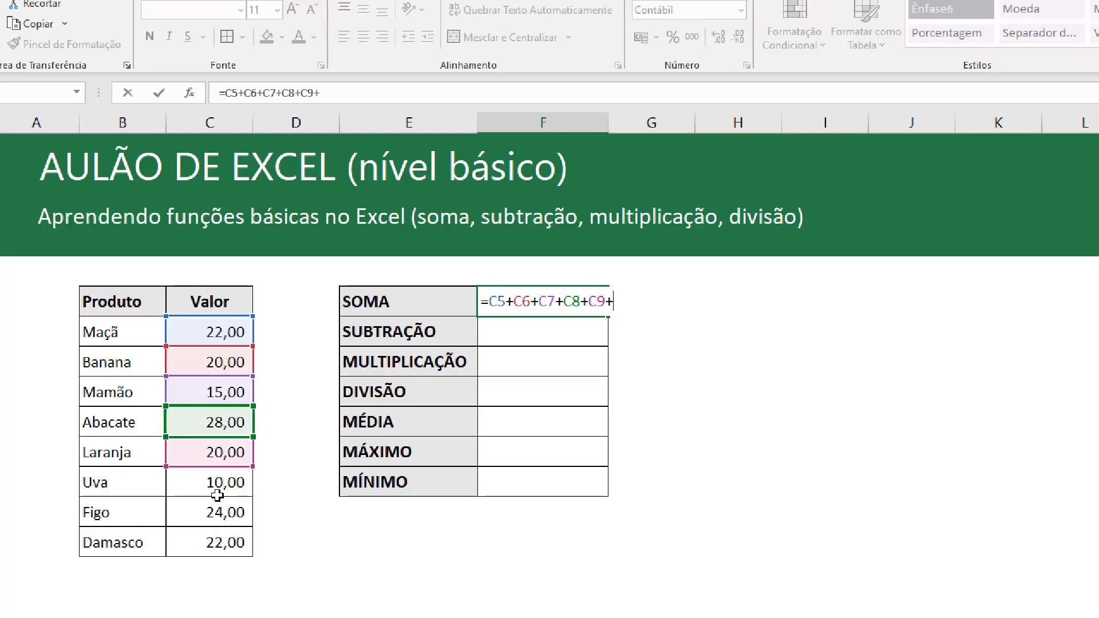
left_click(216, 485)
type("+")
left_click(216, 512)
type("+")
left_click(217, 543)
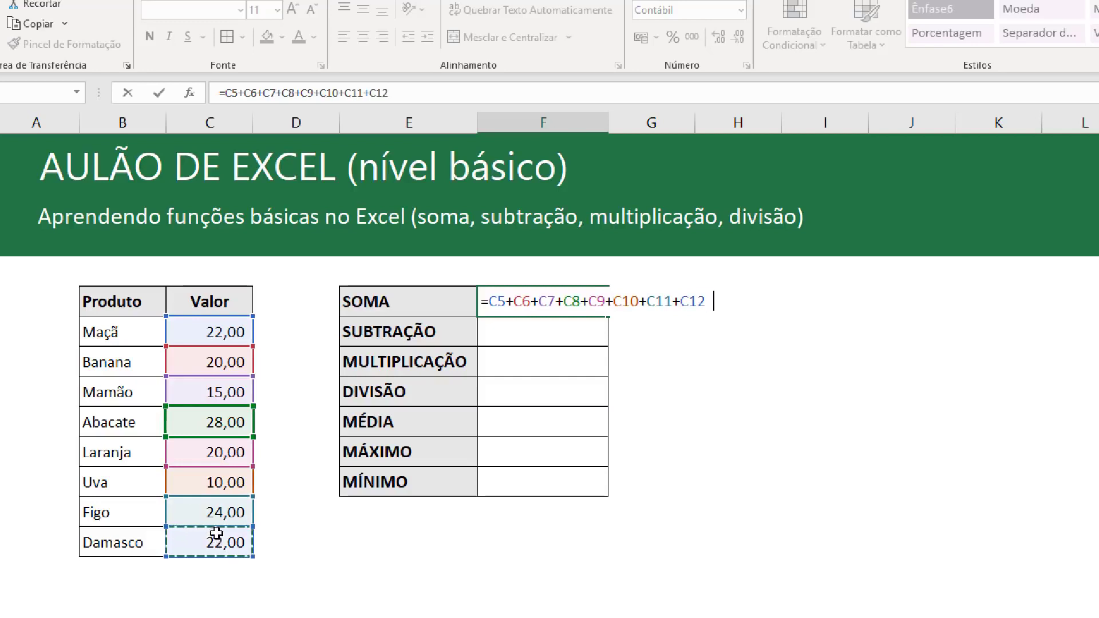
type("+")
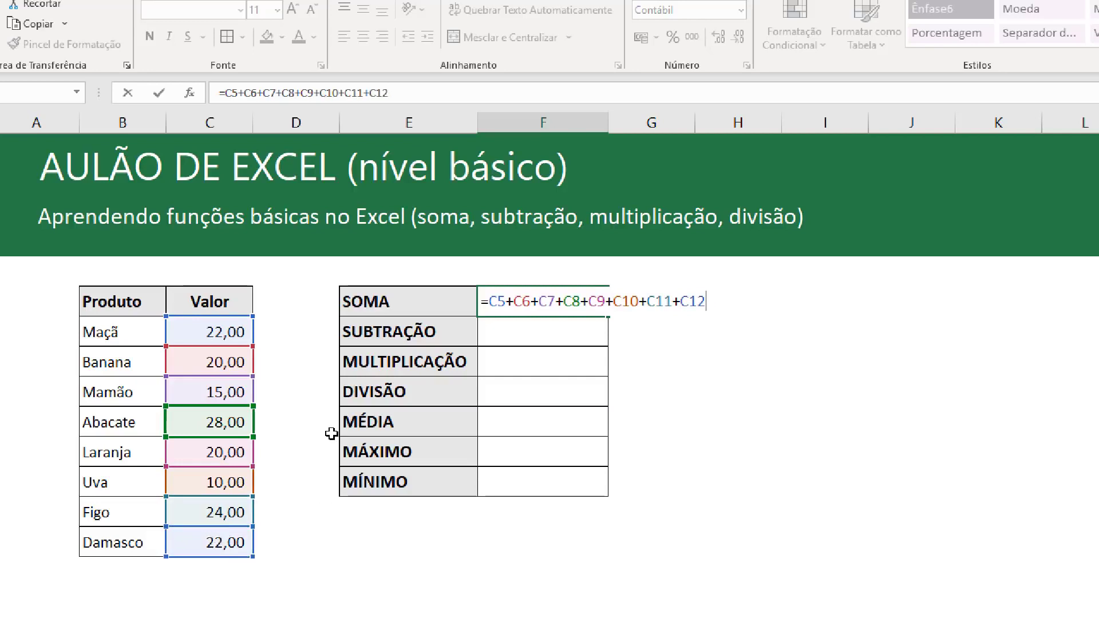
key("Return")
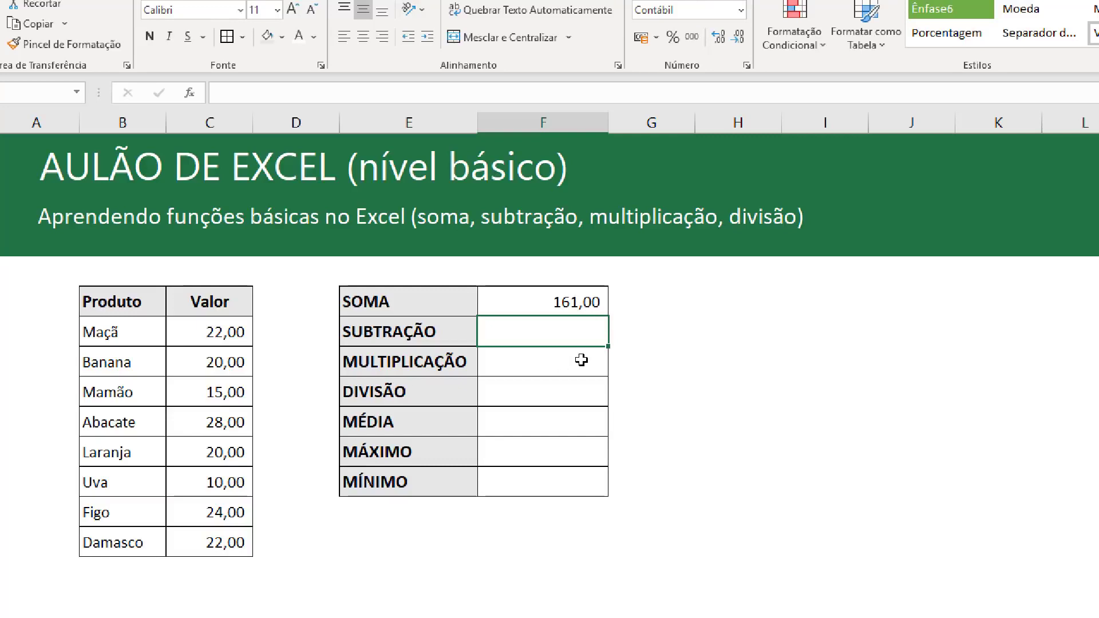
left_click(553, 295)
type("=")
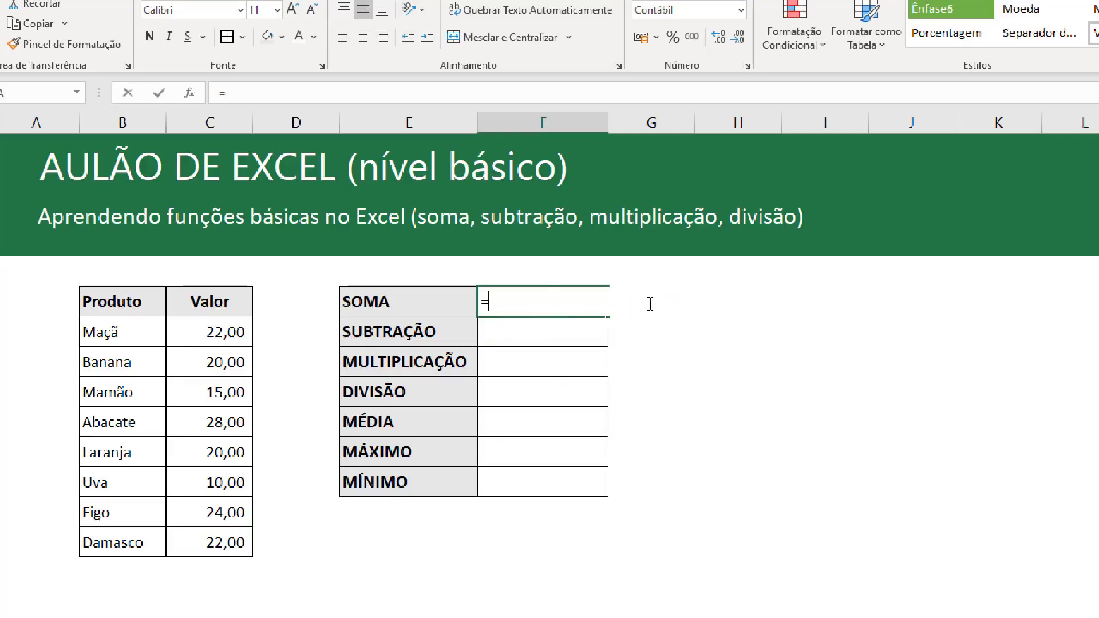
type("soma")
key("Tab")
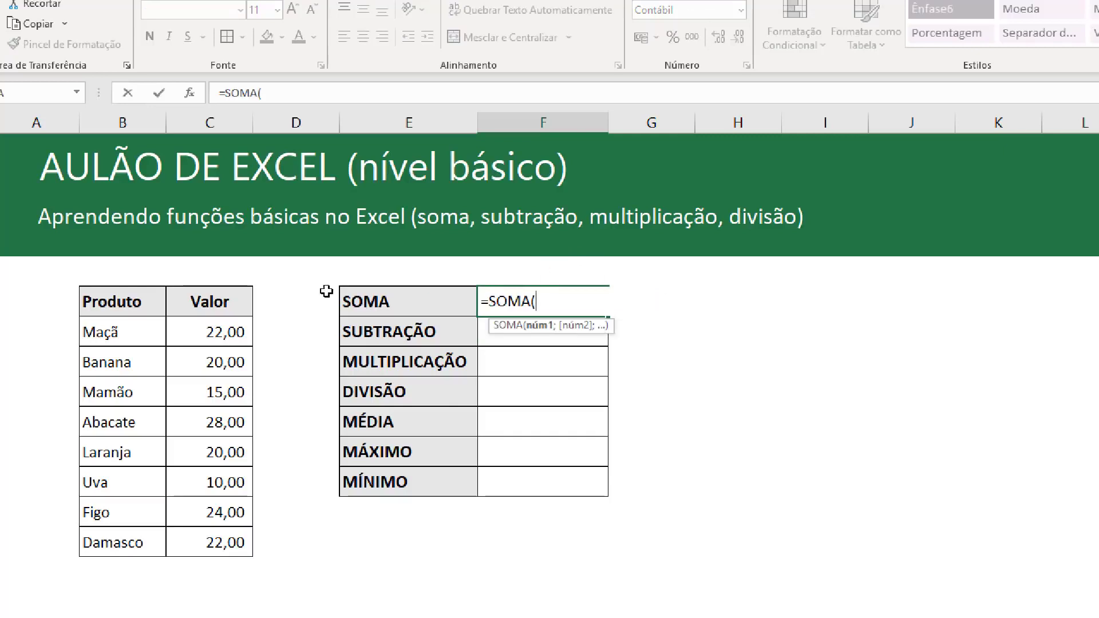
left_click_drag(221, 334, 221, 535)
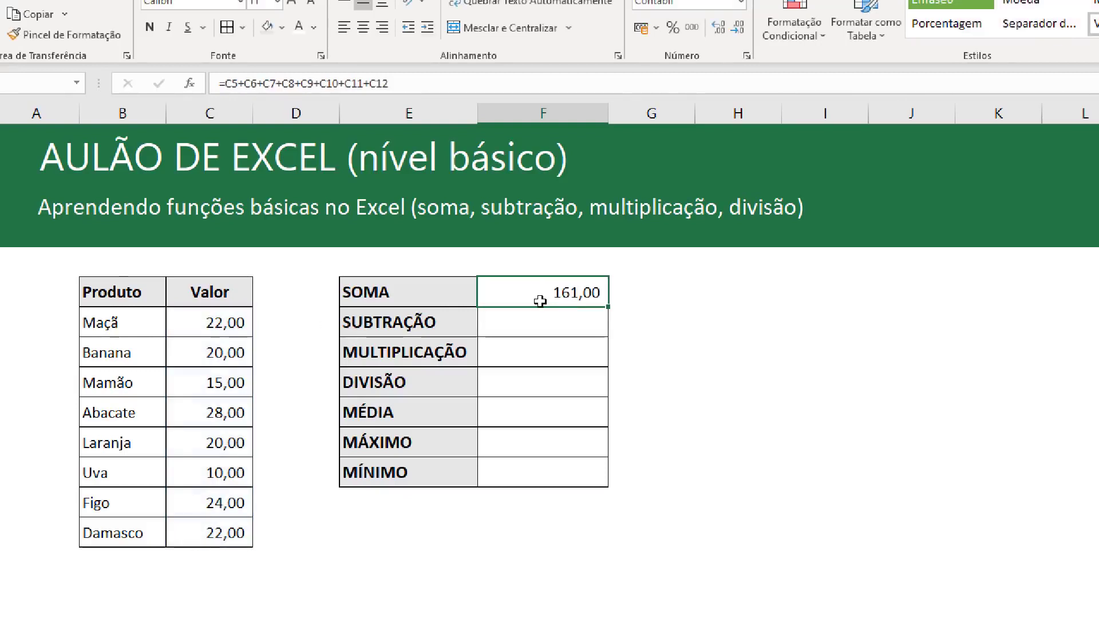
Overwrite F4 with an addition of selected non-adjacent values, =C5+C7+C9+C12.
type("=")
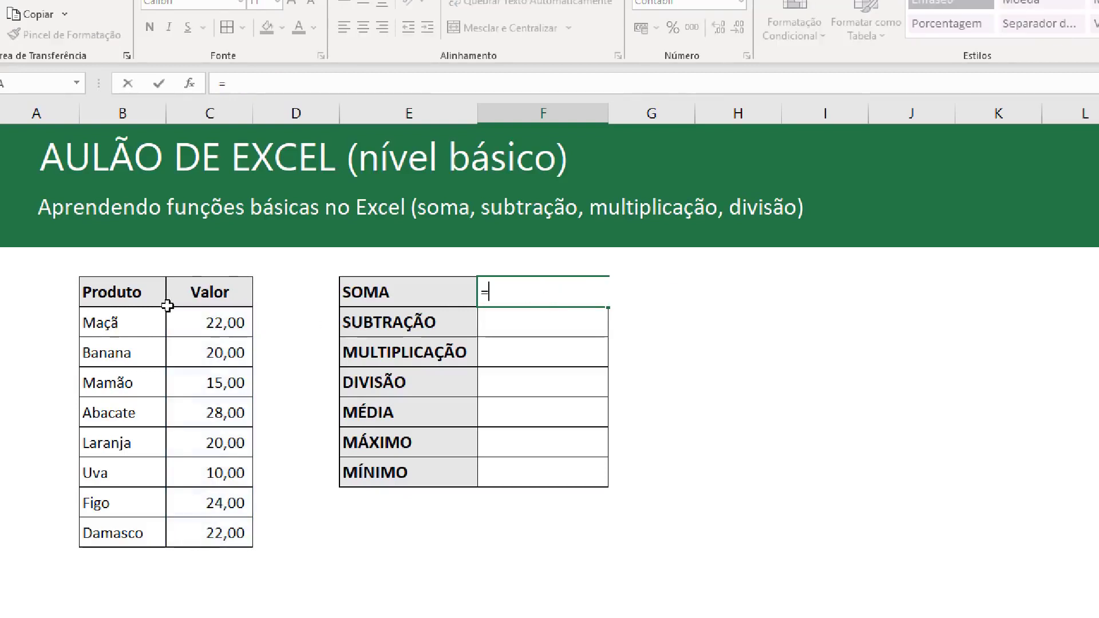
left_click(215, 321)
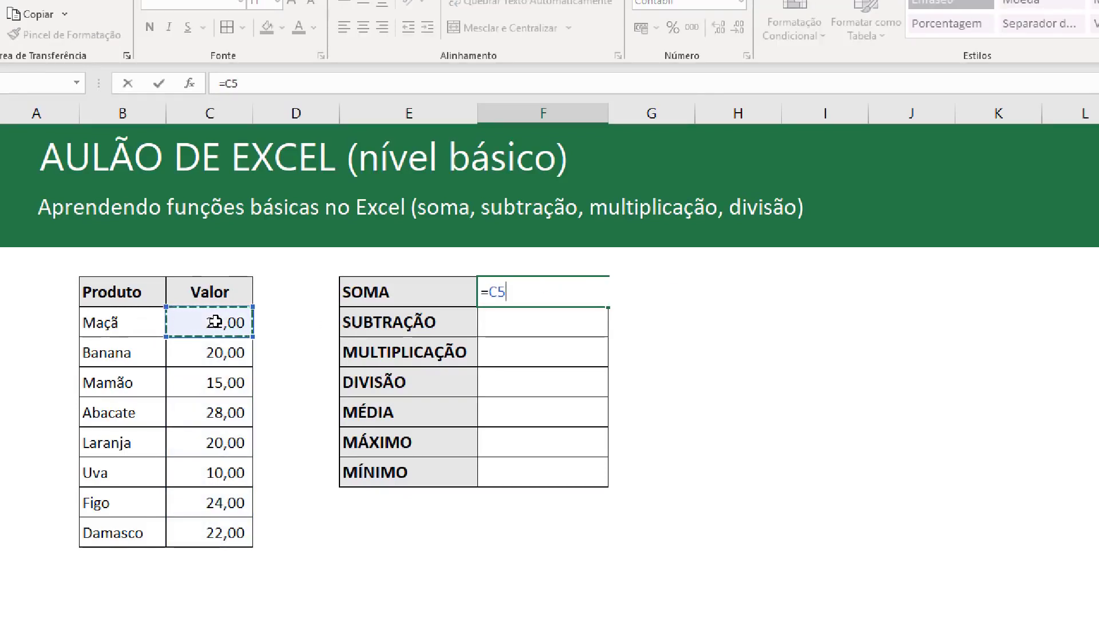
type("+")
left_click(218, 383)
type("+")
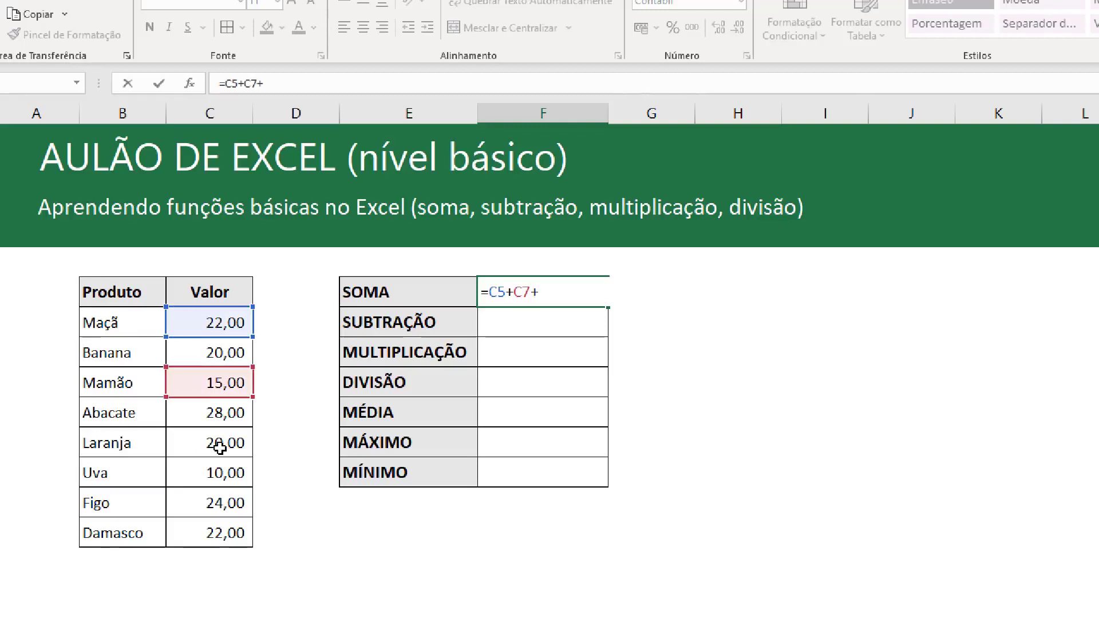
left_click(220, 447)
type("+")
left_click(220, 528)
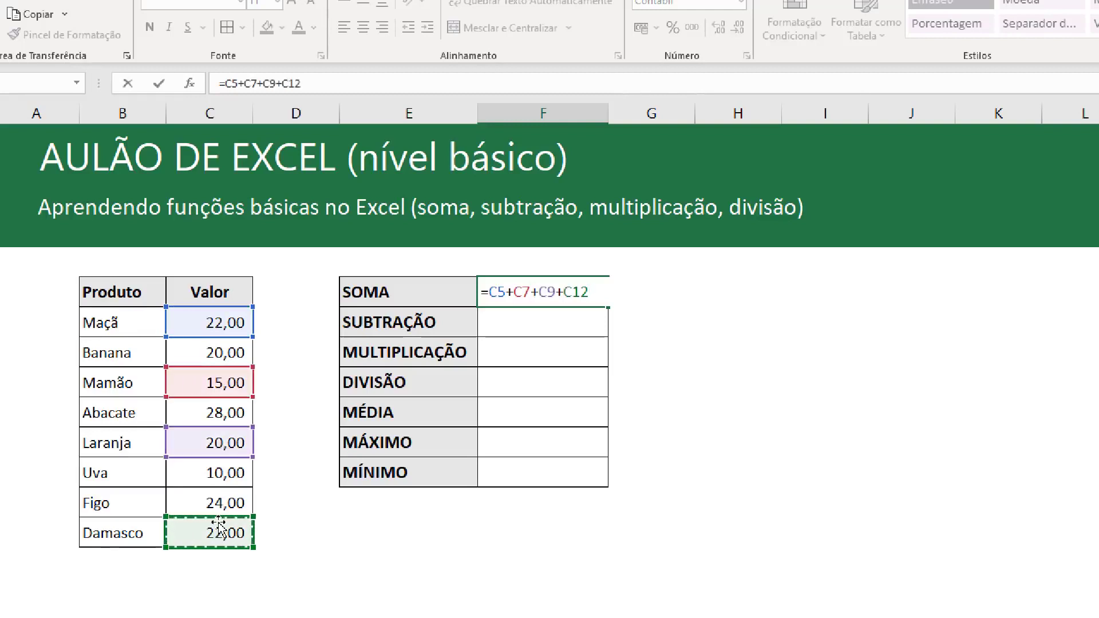
key("Return")
Enter the SOMA function in F4 over the whole value range C5:C12.
left_click(562, 284)
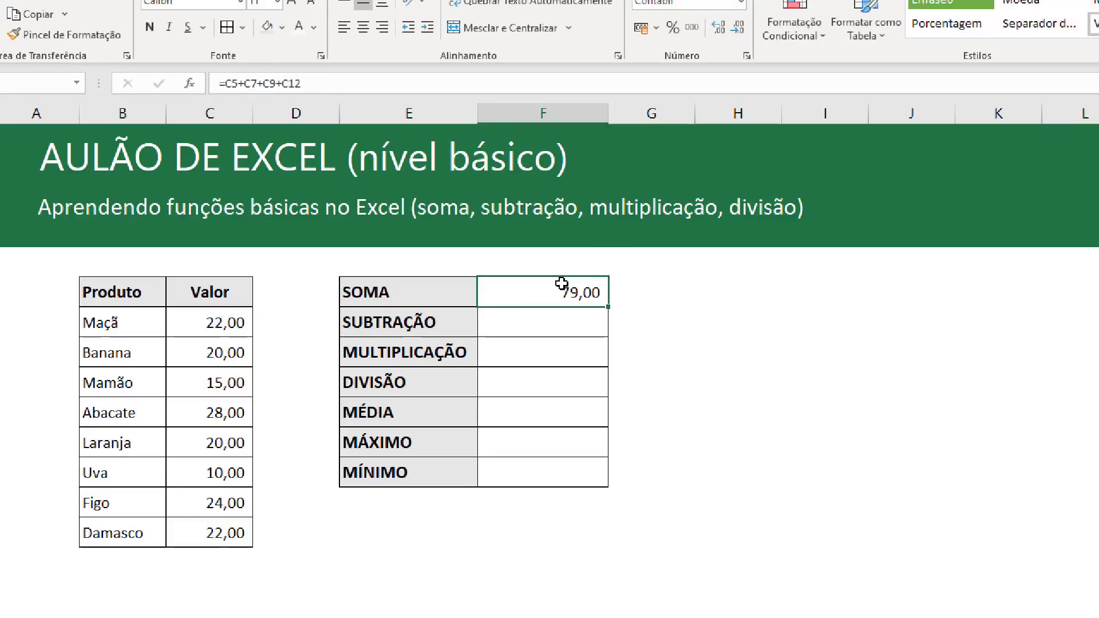
type("=som")
key("Tab")
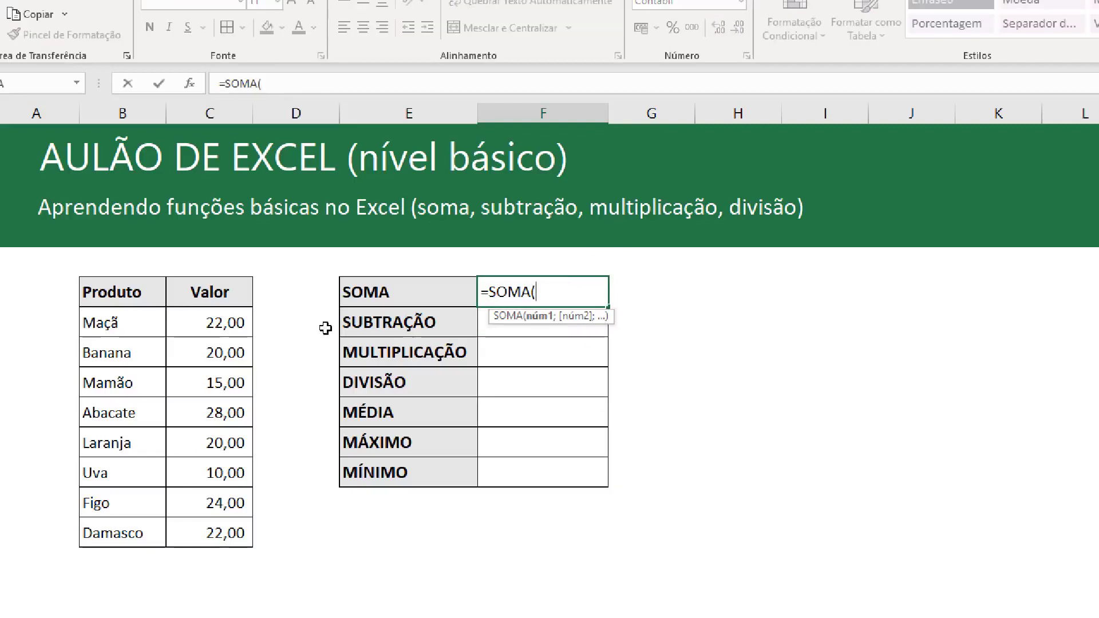
left_click_drag(225, 318, 218, 527)
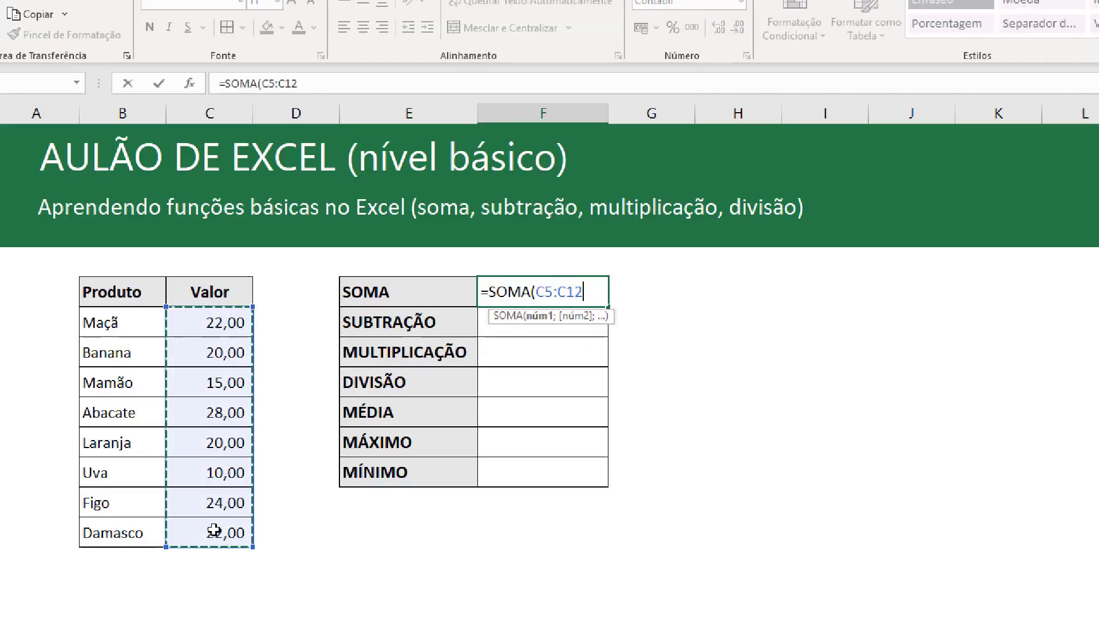
key("Return")
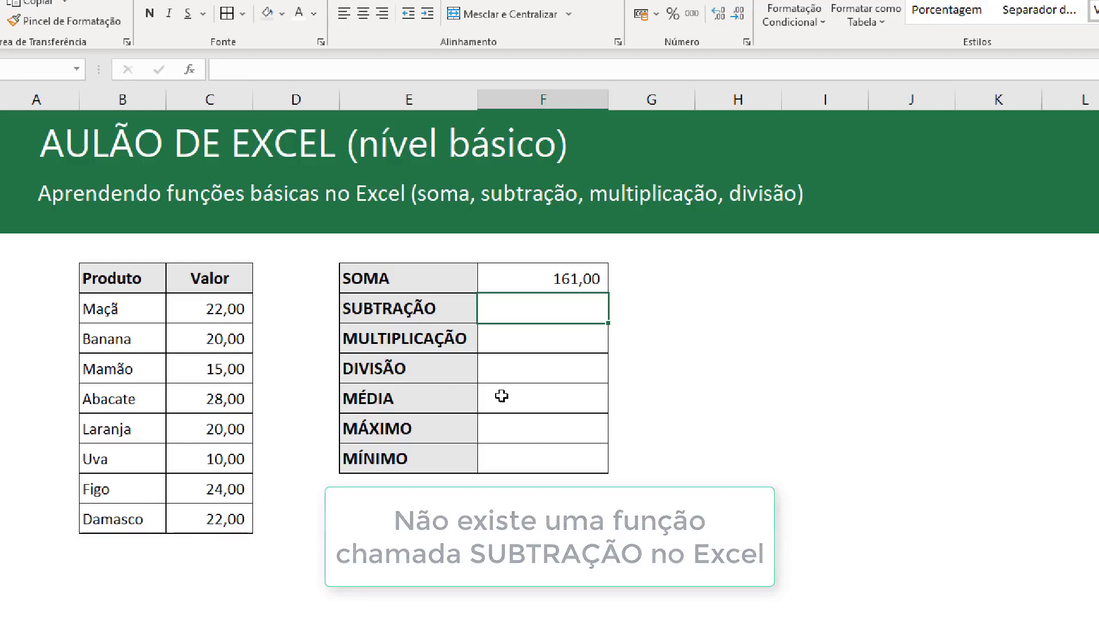
Enter the subtraction formula =C5-C7 in F5 beside SUBTRAÇÃO and review its cell references.
type("=")
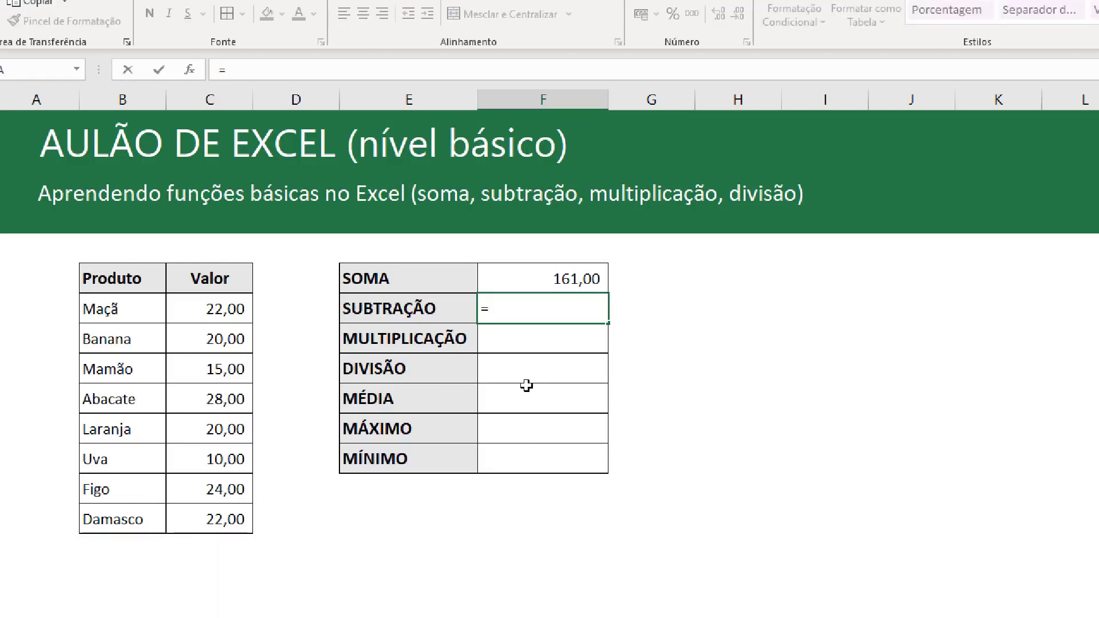
left_click(219, 311)
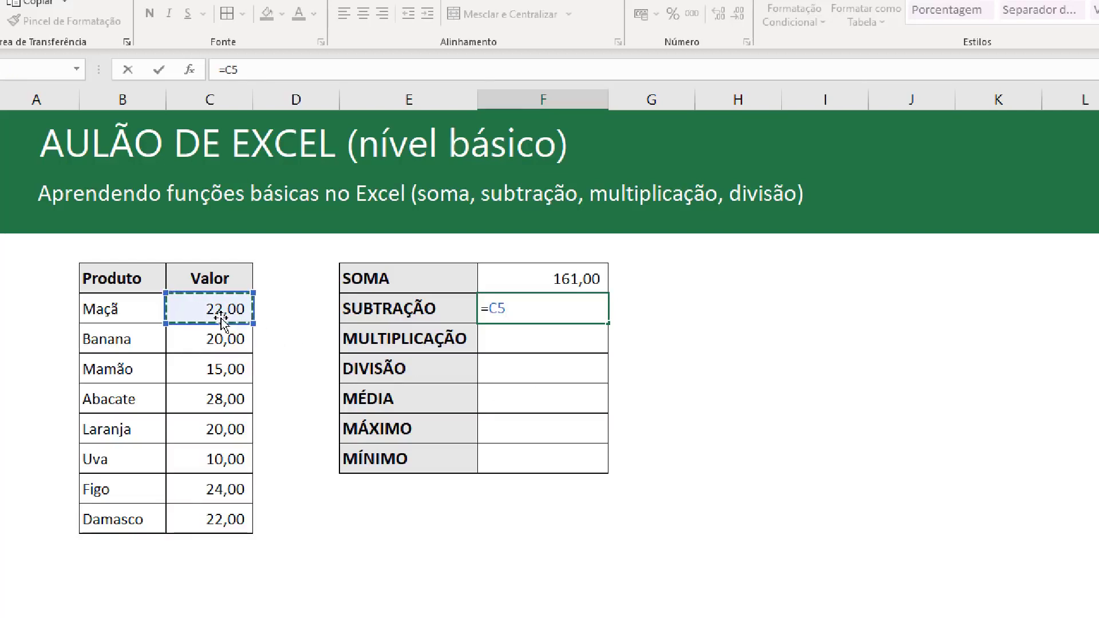
type("-")
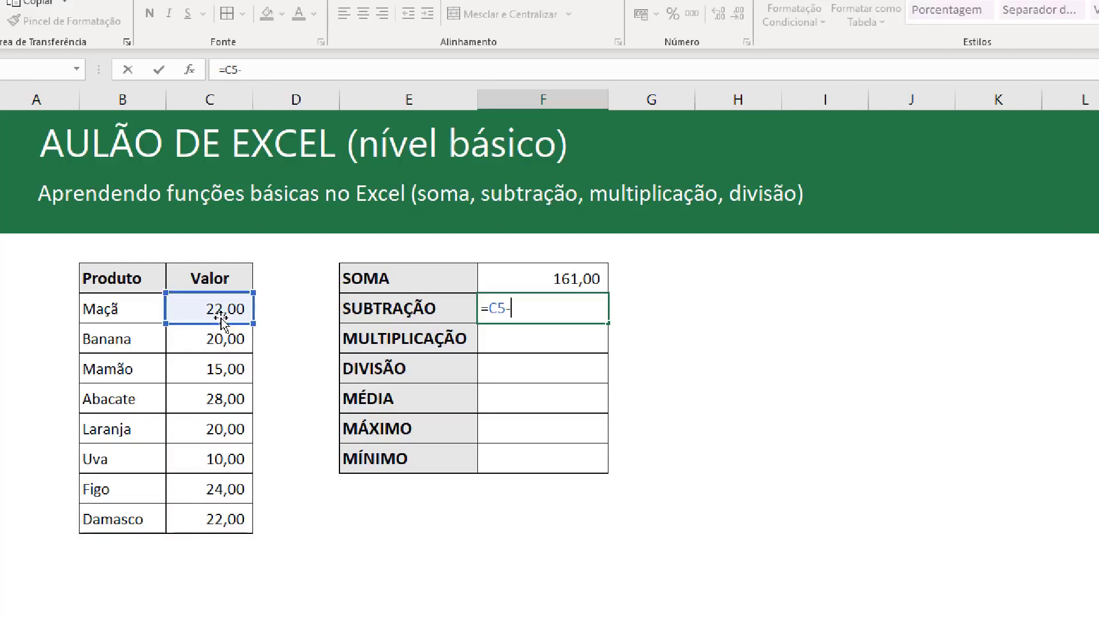
left_click(230, 377)
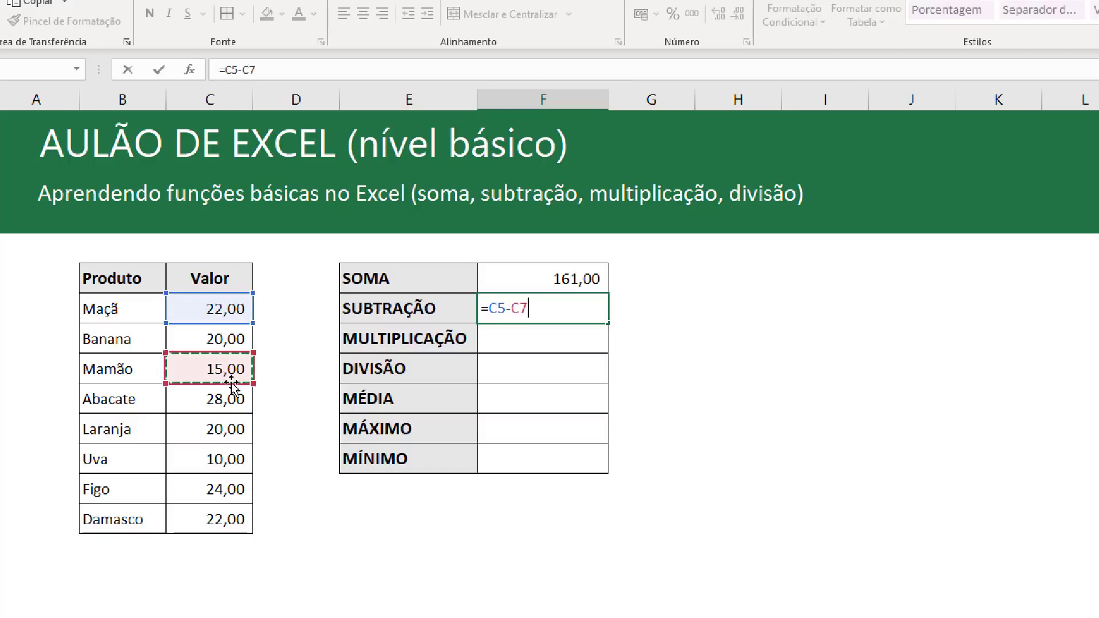
key("Return")
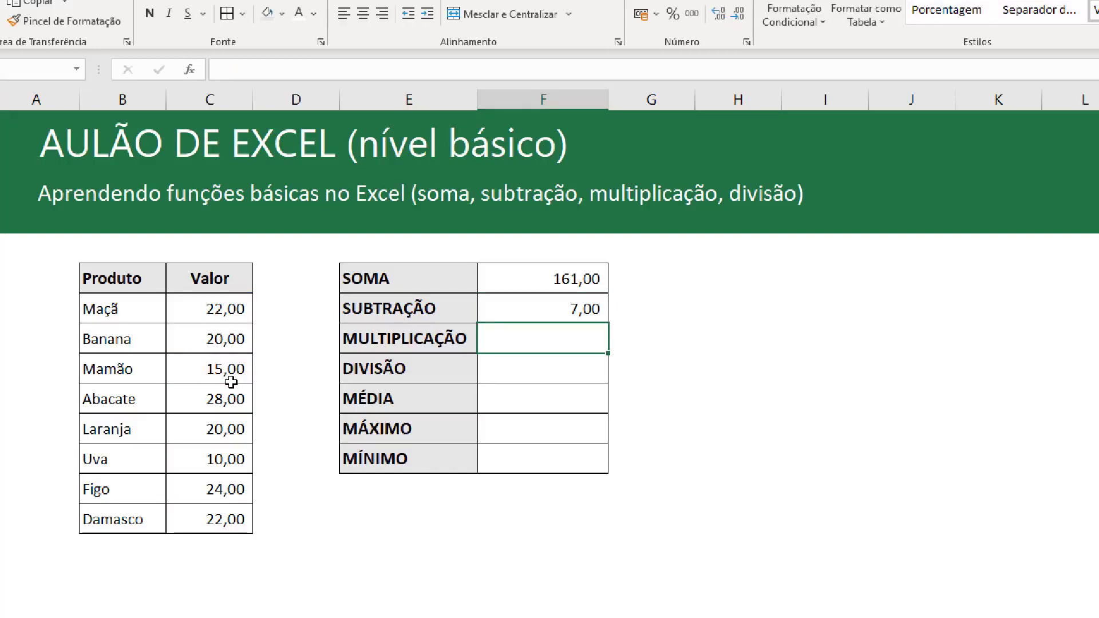
left_click(566, 311)
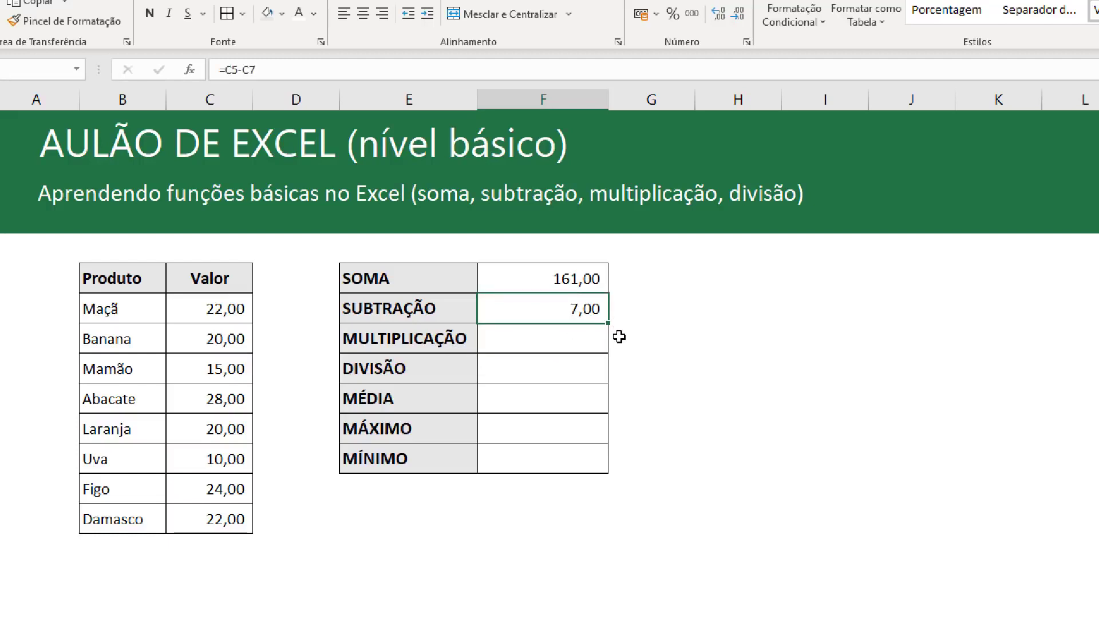
key("F2")
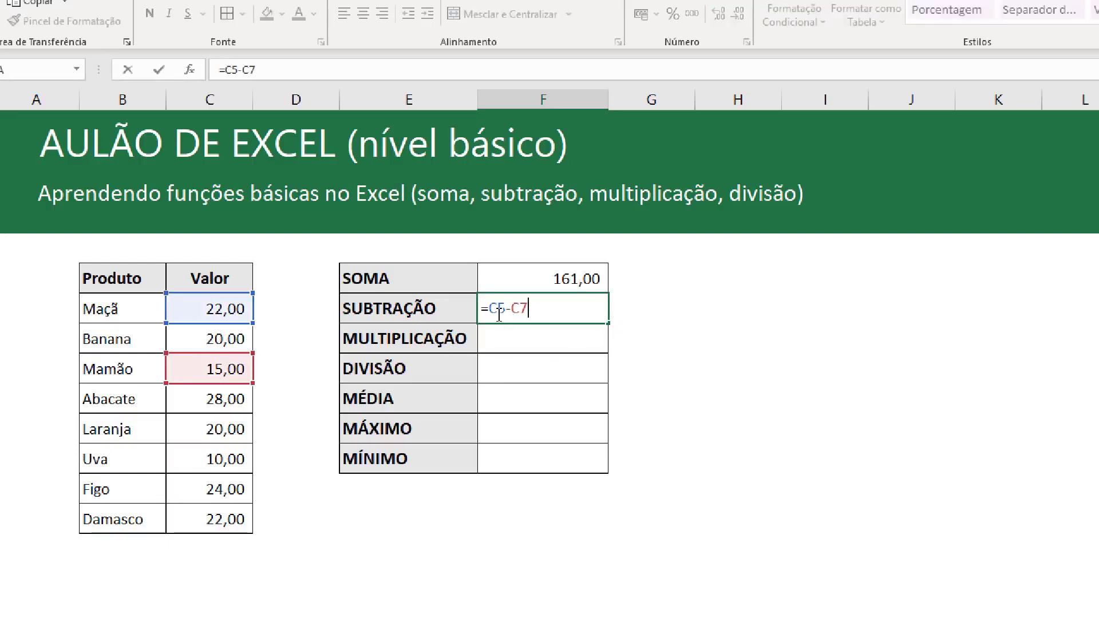
key("Escape")
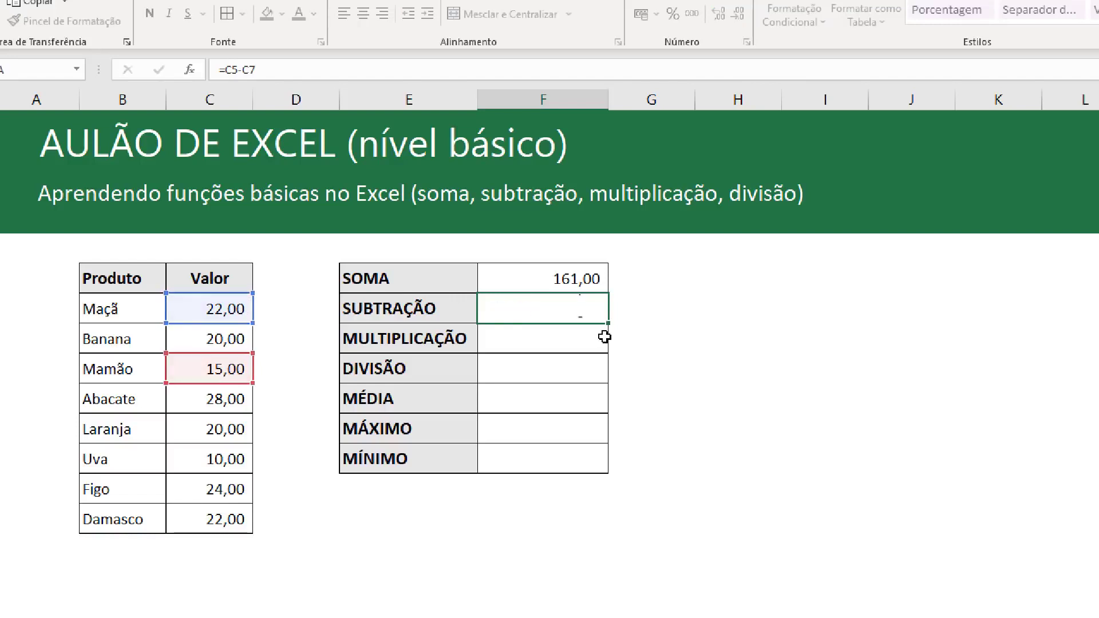
Enter the MULT function in F6 beside MULTIPLICAÇÃO with C5 and C6 as its two arguments.
left_click(589, 338)
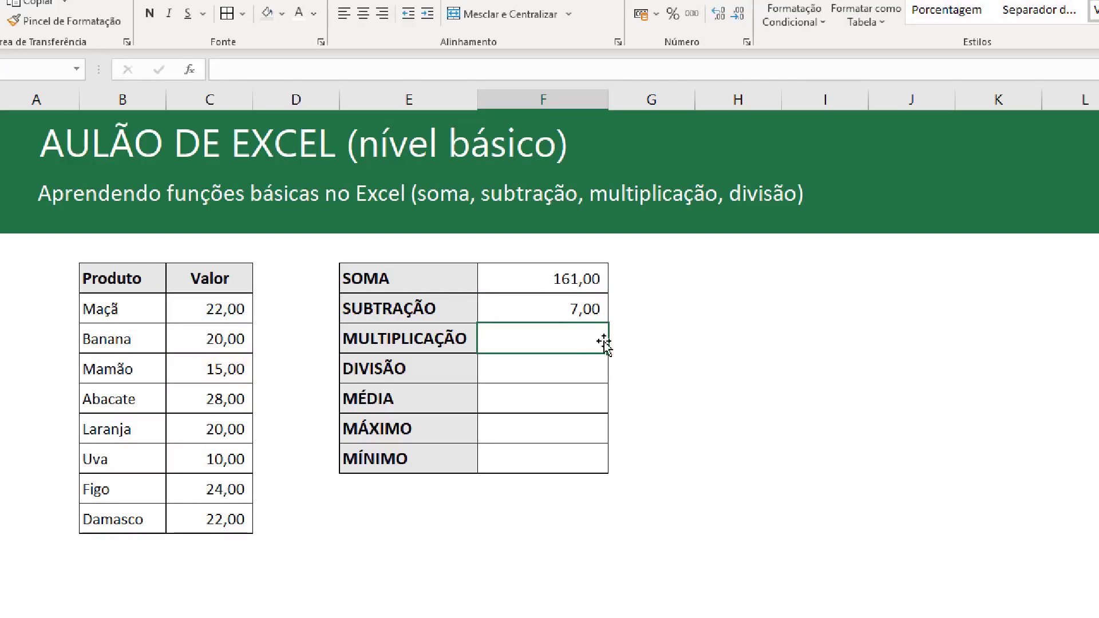
left_click(569, 314)
left_click(578, 350)
type("=mul")
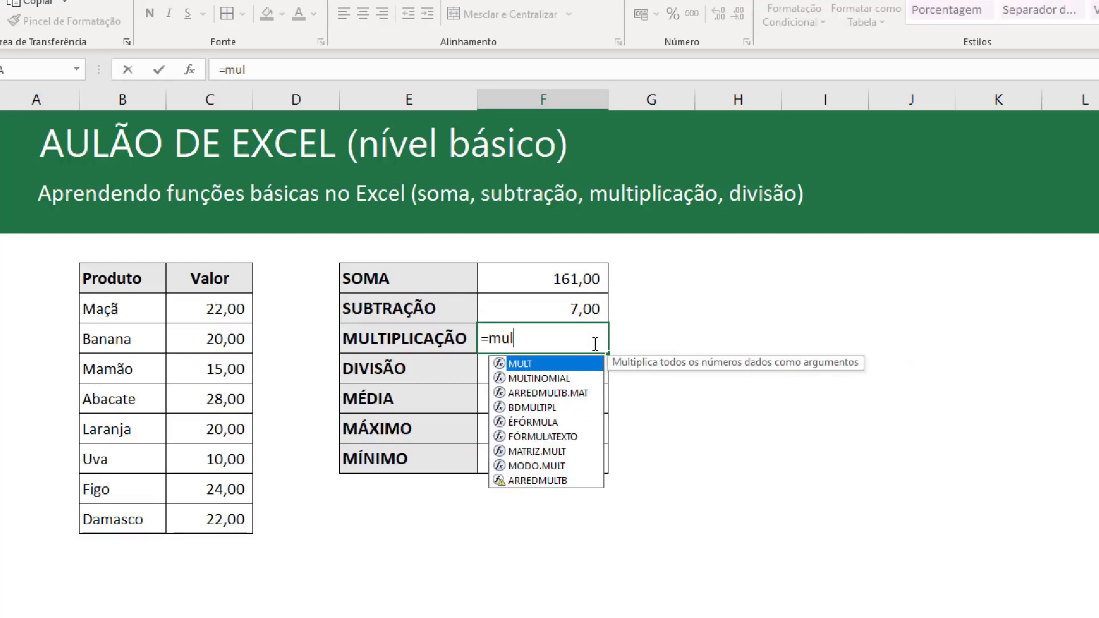
double_click(579, 363)
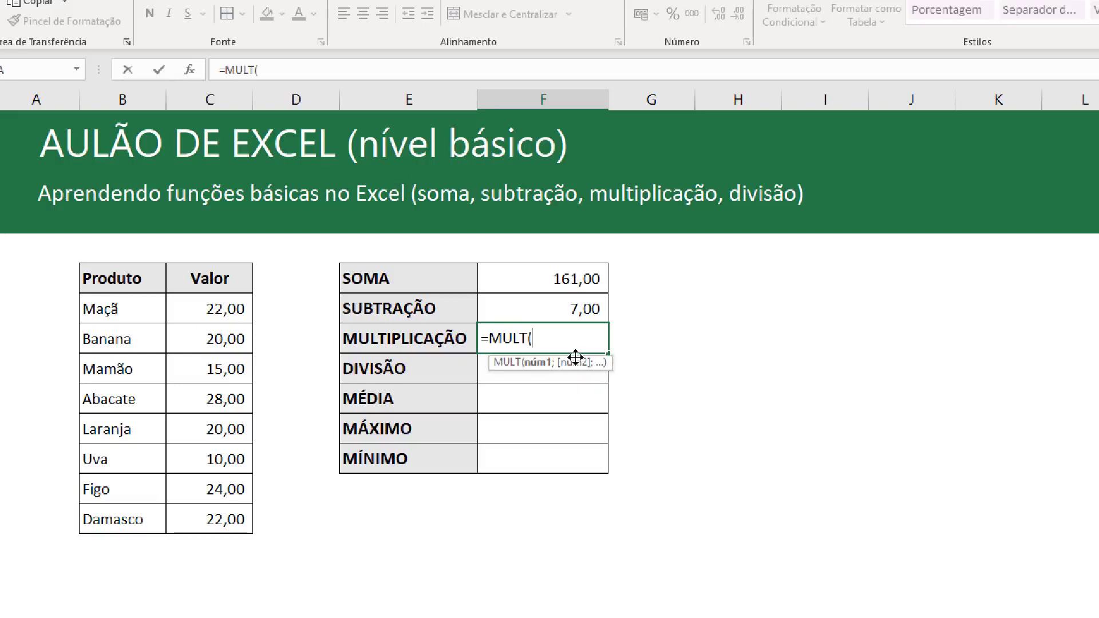
left_click(207, 311)
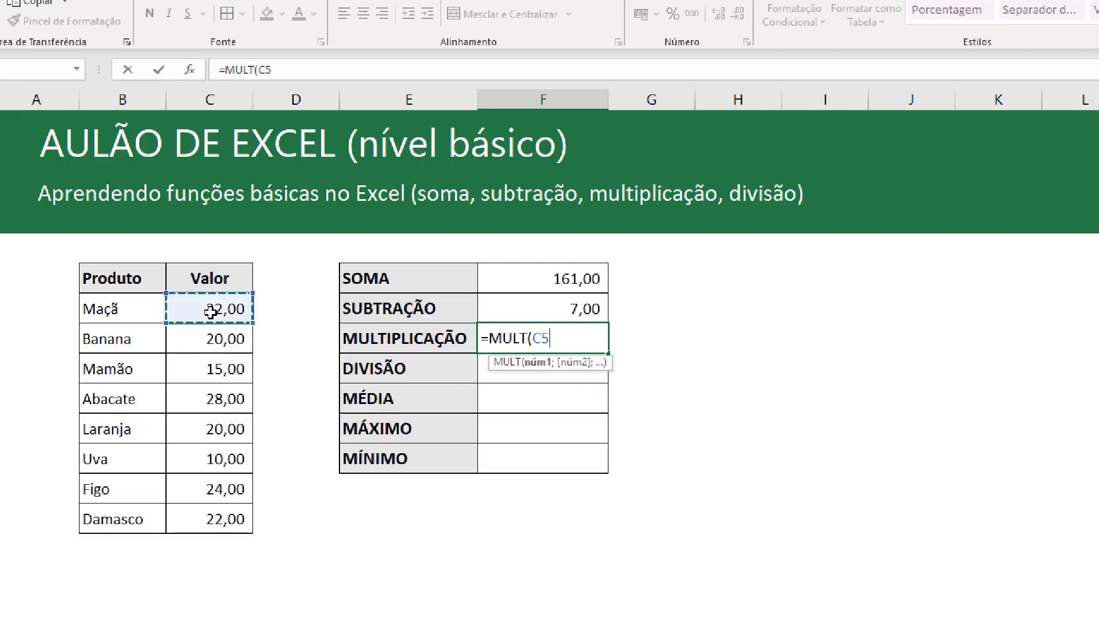
type(";")
left_click(215, 342)
key("Return")
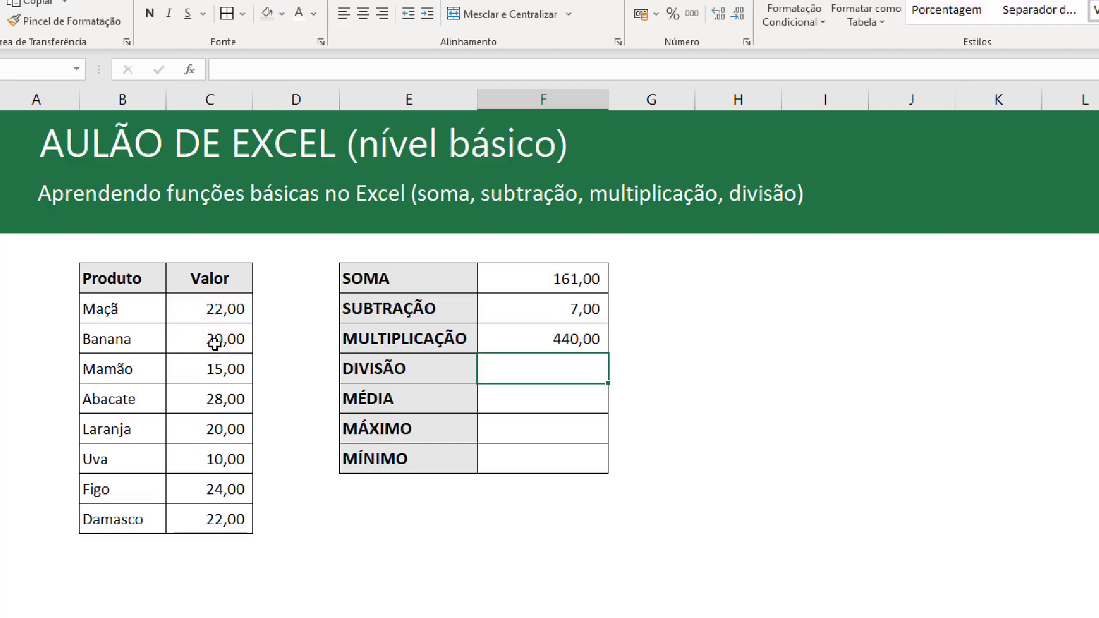
Replace the MULT formula in F6 with the direct multiplication =C5*C6.
left_click(541, 342)
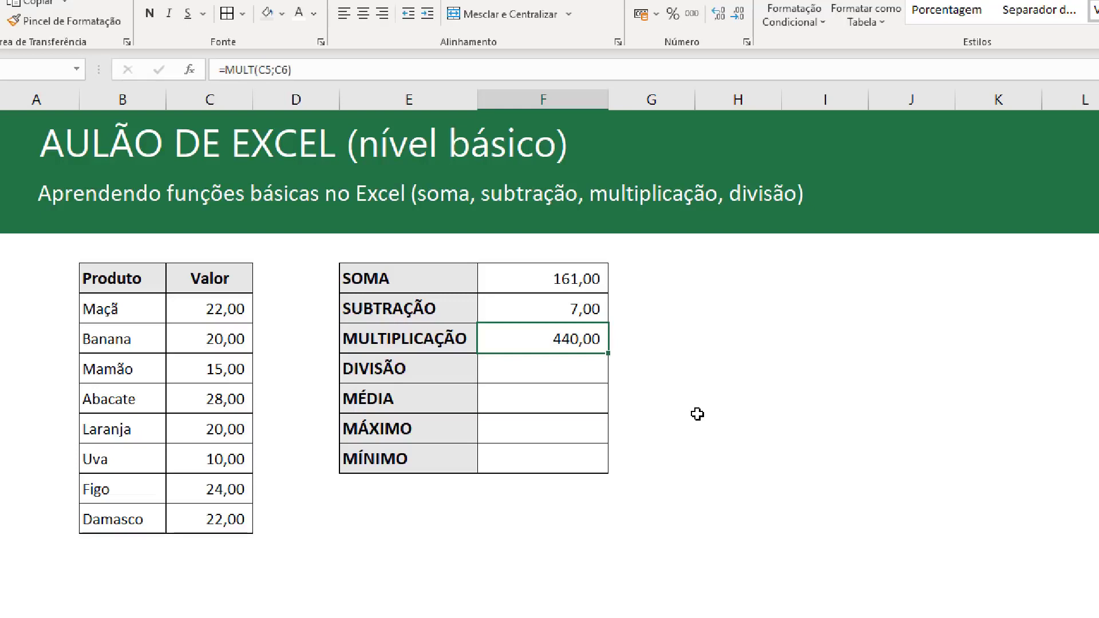
type("=")
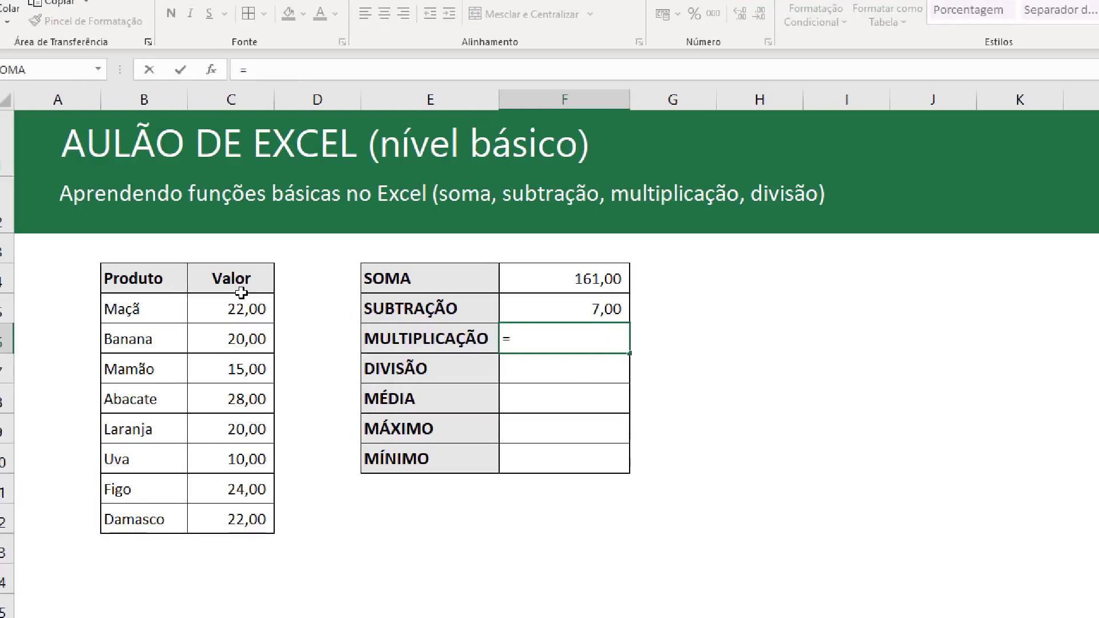
left_click(227, 304)
type("*")
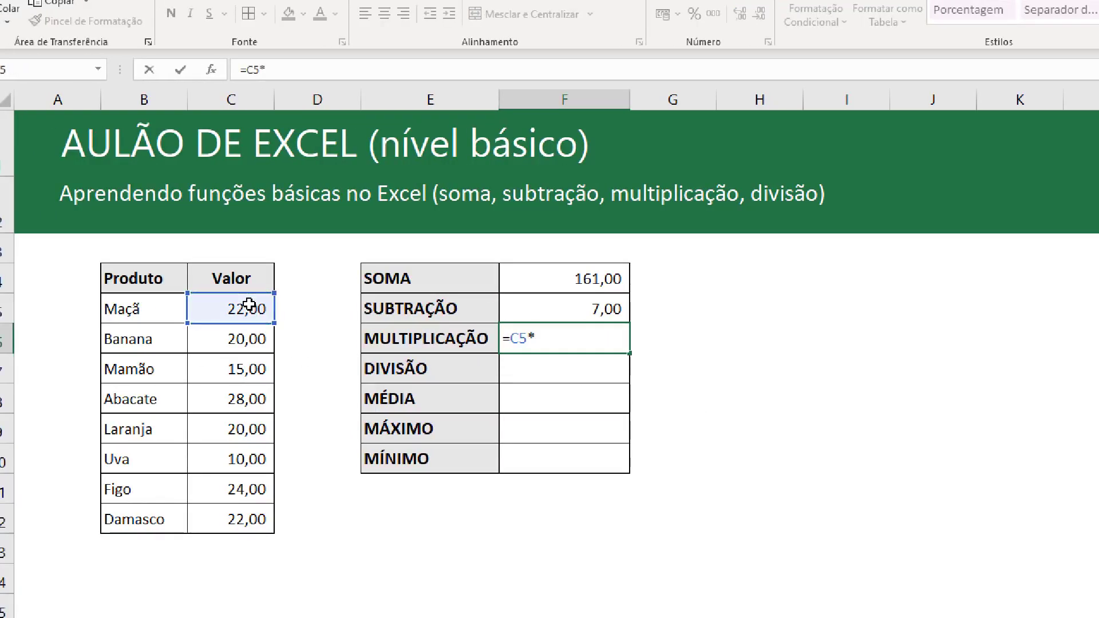
left_click(231, 343)
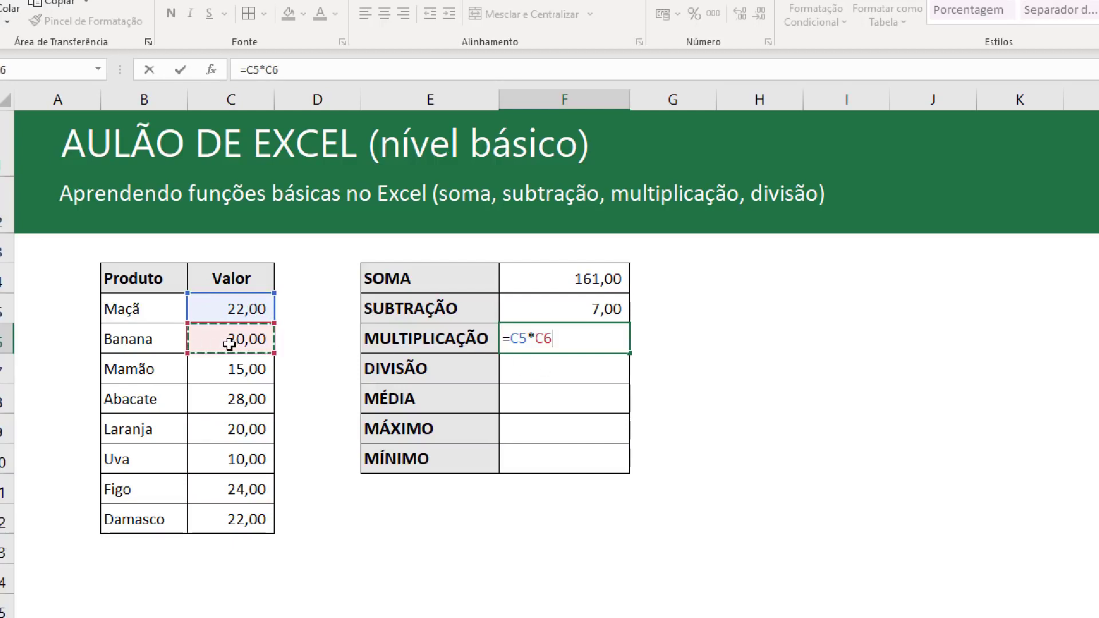
key("Return")
left_click(601, 337)
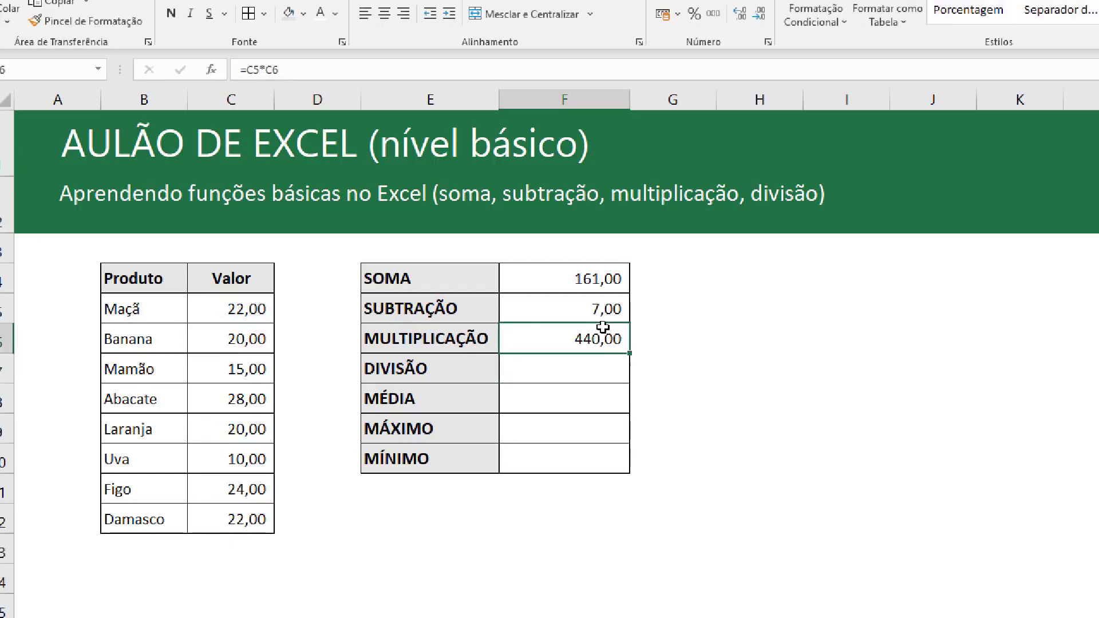
left_click(599, 312)
left_click(597, 350)
Enter =QUOCIENTE(C5;2) in F7 beside DIVISÃO to divide the Maçã value by 2.
left_click(588, 376)
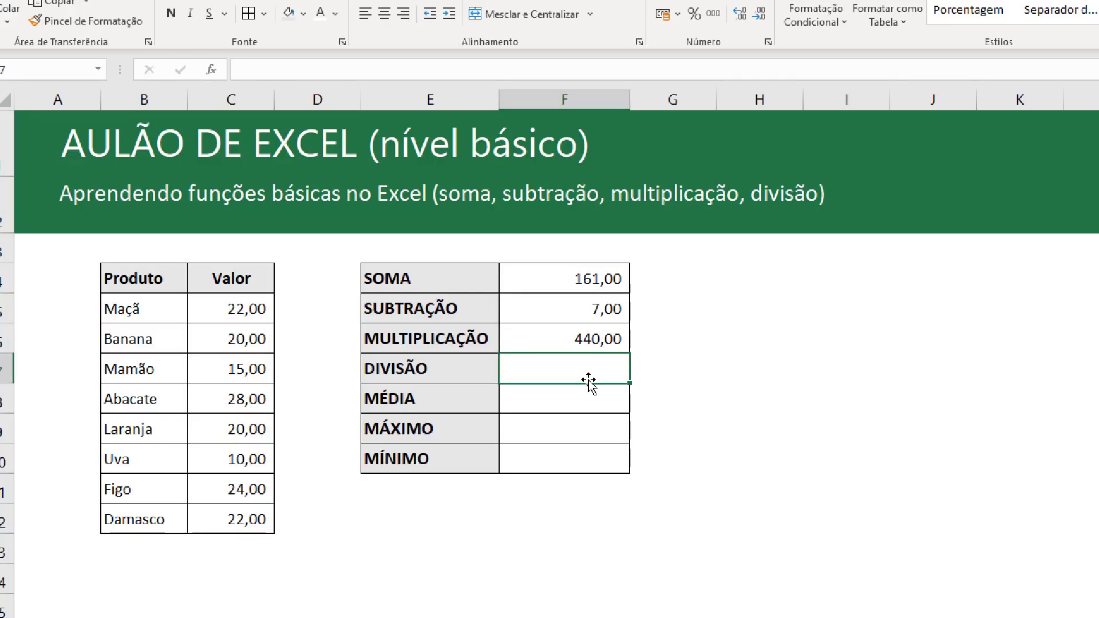
type("=quo")
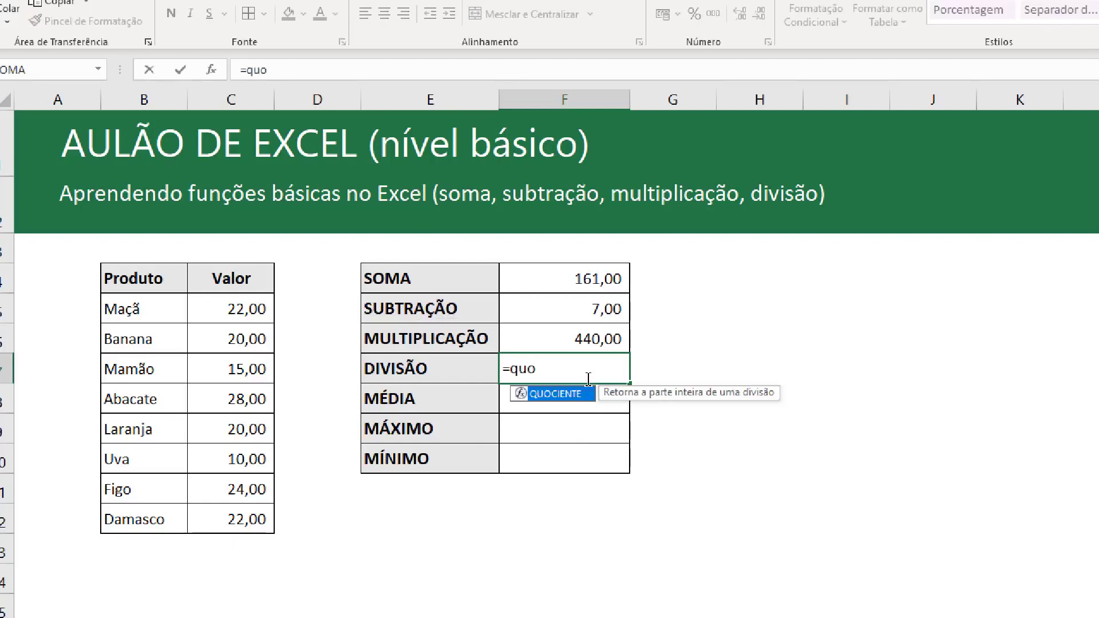
key("Tab")
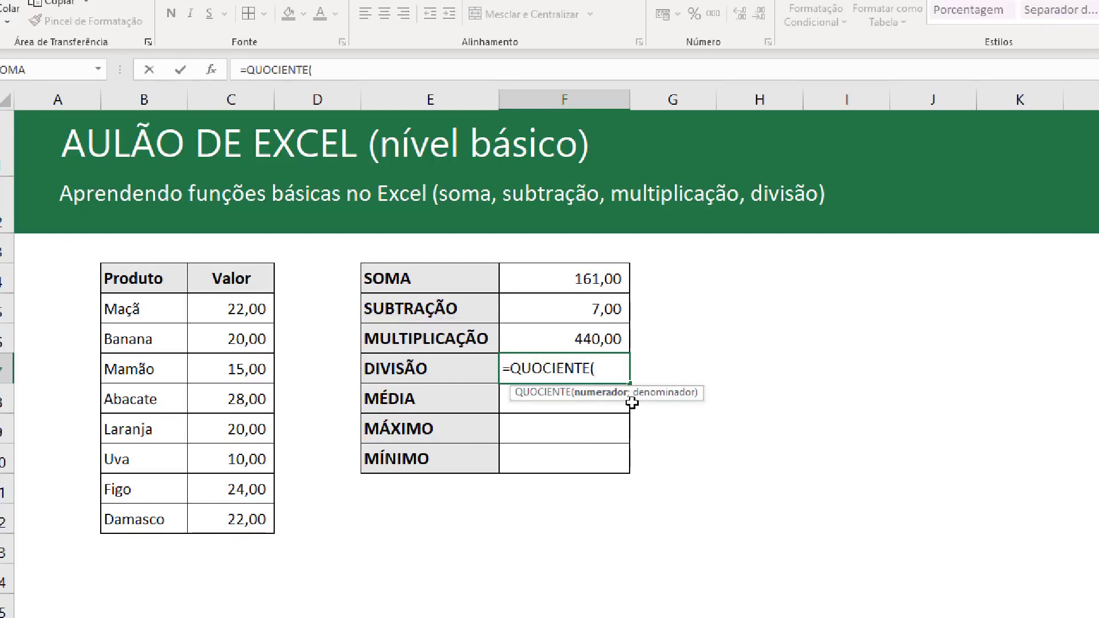
left_click(214, 303)
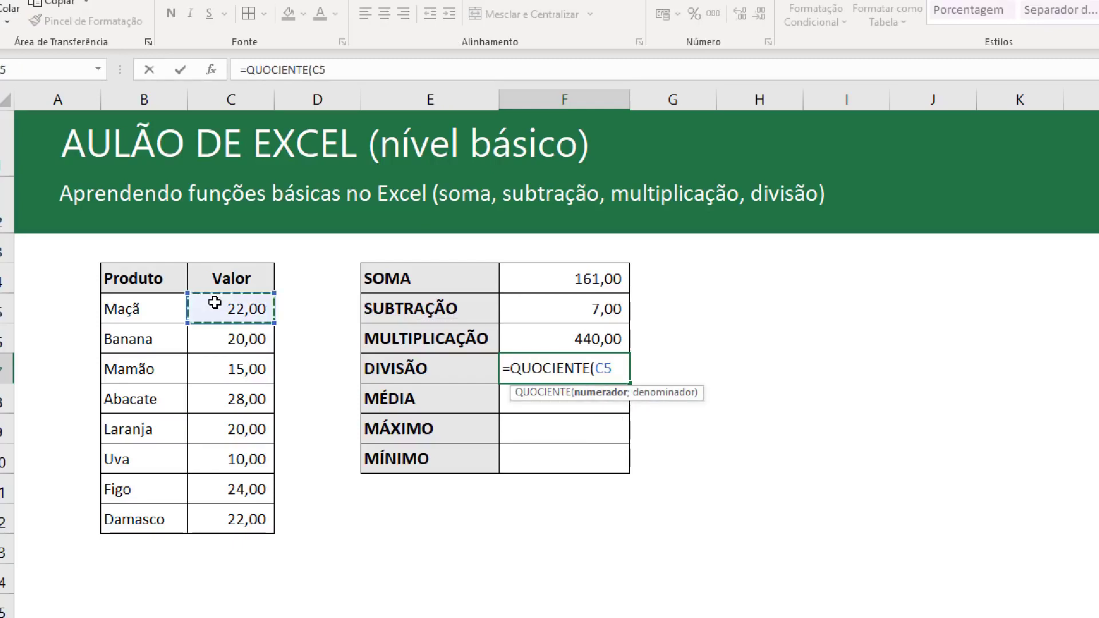
type(";")
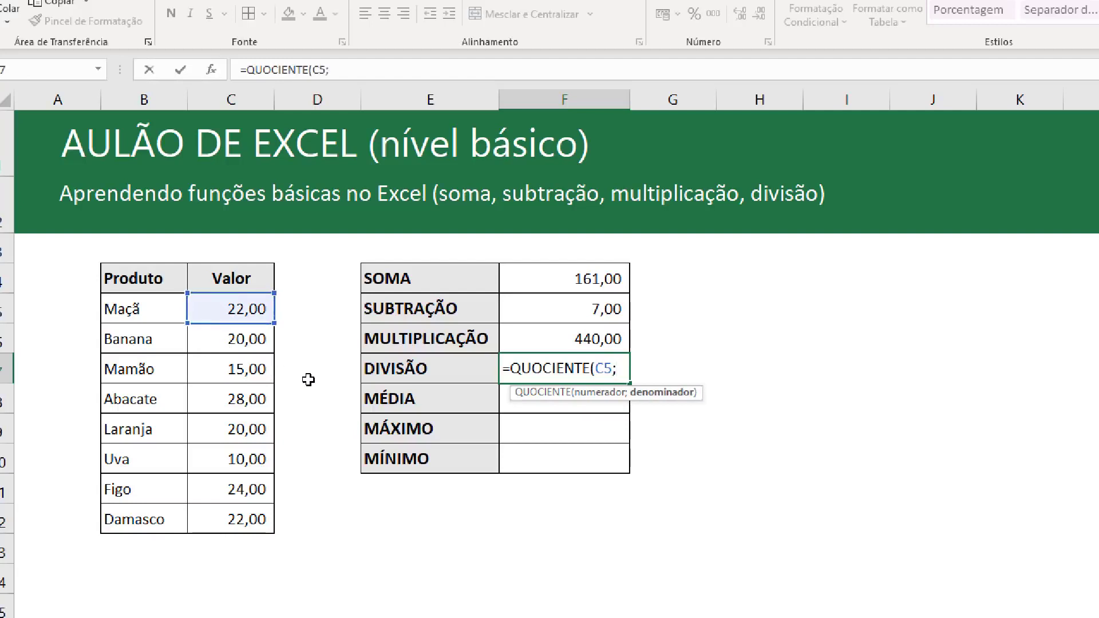
type("2)")
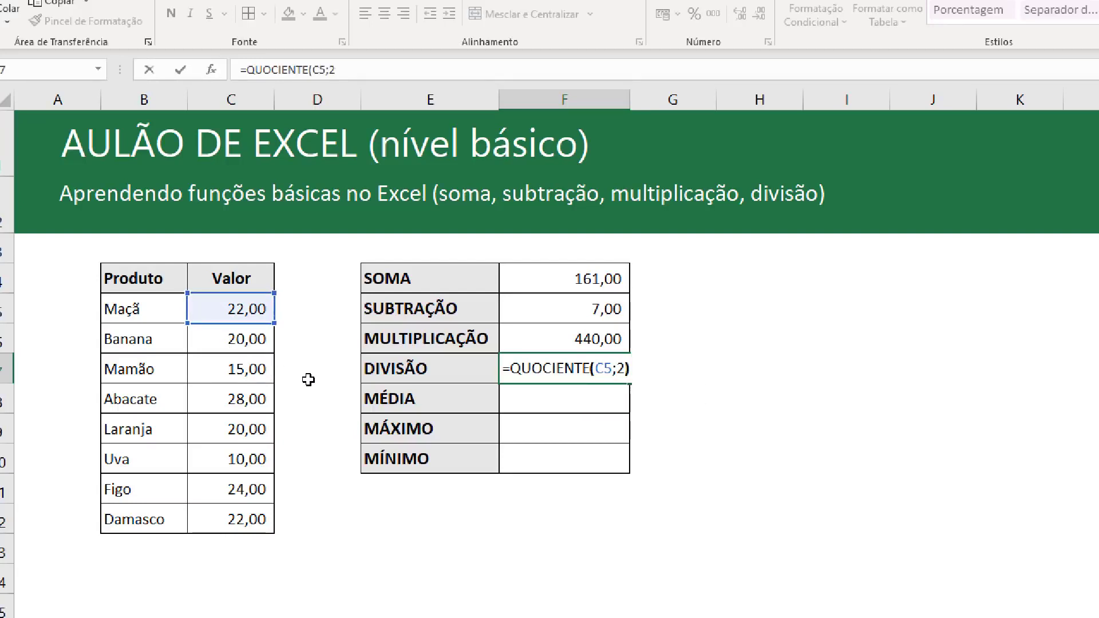
key("Return")
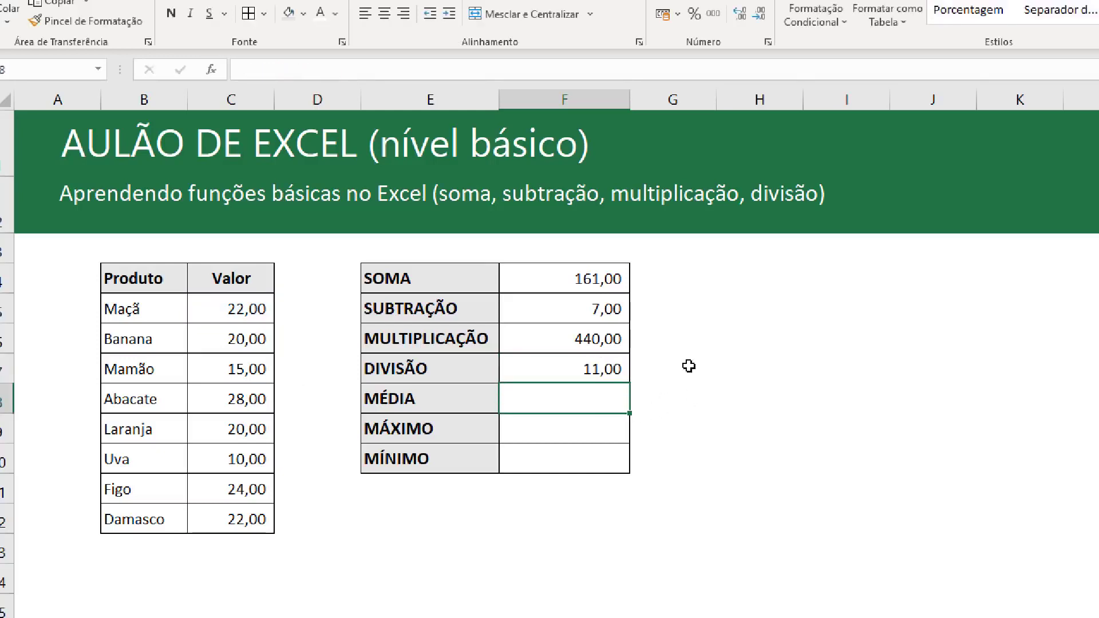
Overwrite the QUOCIENTE formula in F7 with the direct division =C5/2.
left_click(587, 362)
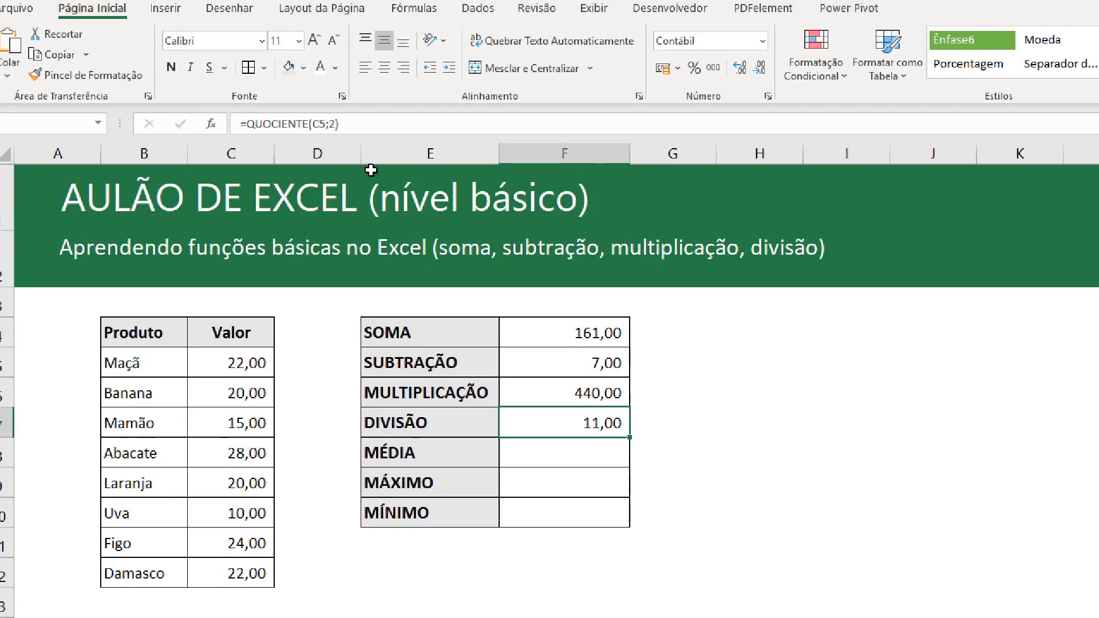
type("=")
left_click(258, 373)
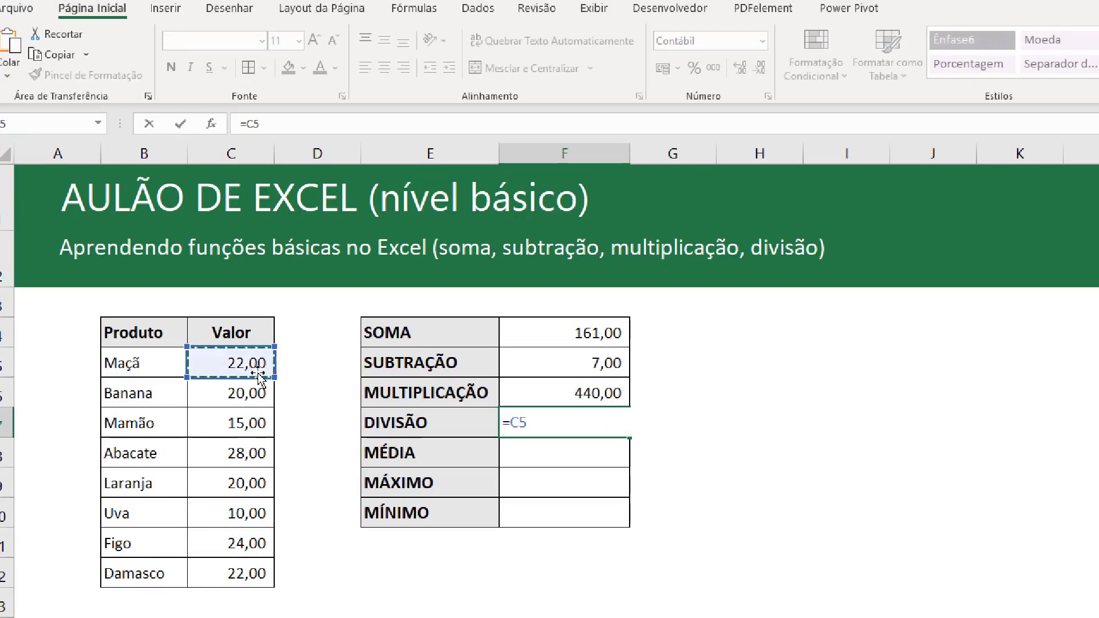
type("/2")
key("Return")
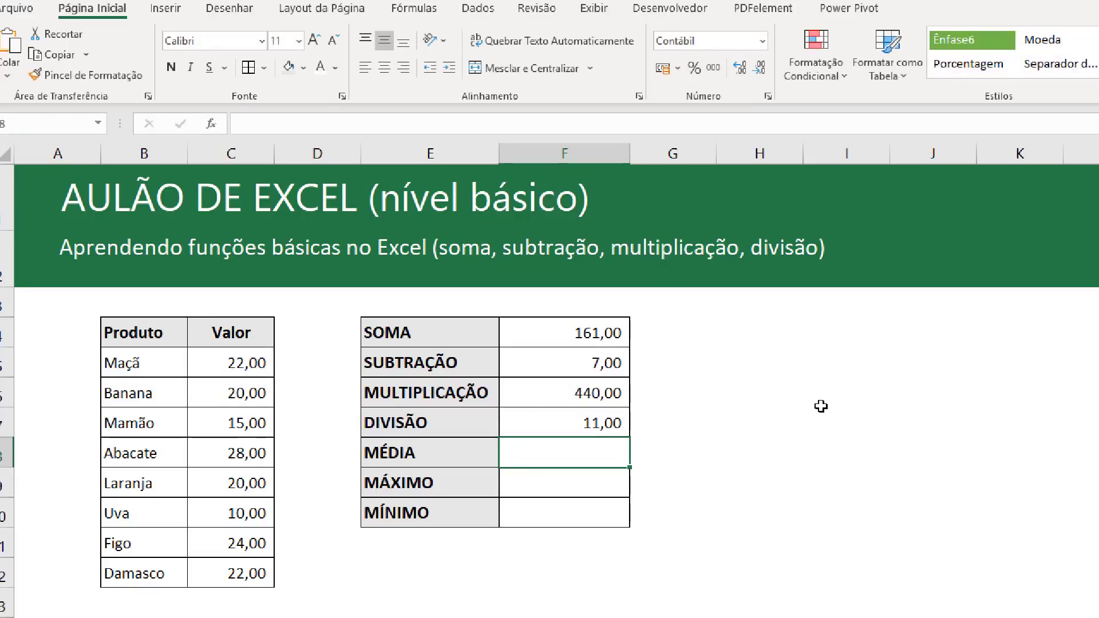
Enter =MÉDIA(C5:C12) in F8 beside MÉDIA to average all product values.
scroll(819, 421, "down", 3)
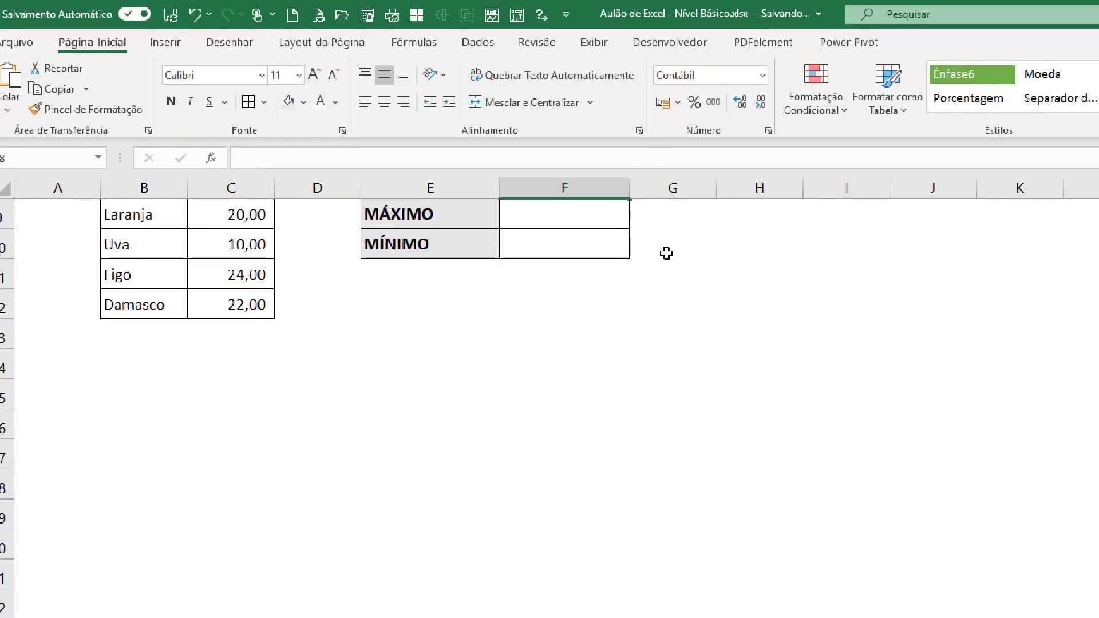
scroll(641, 297, "up", 3)
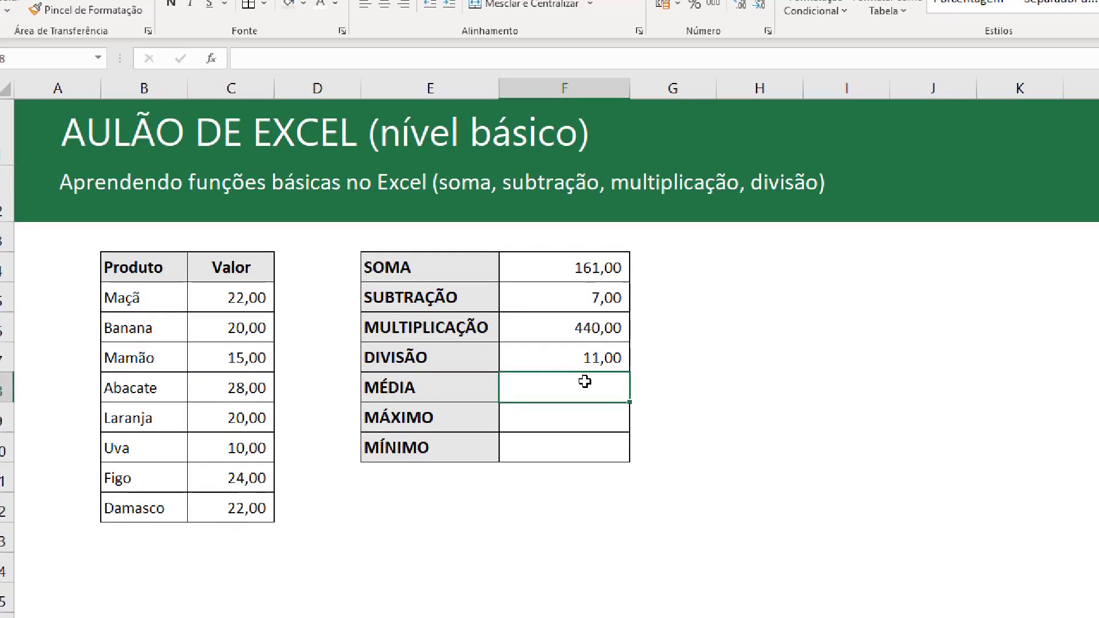
type("=m")
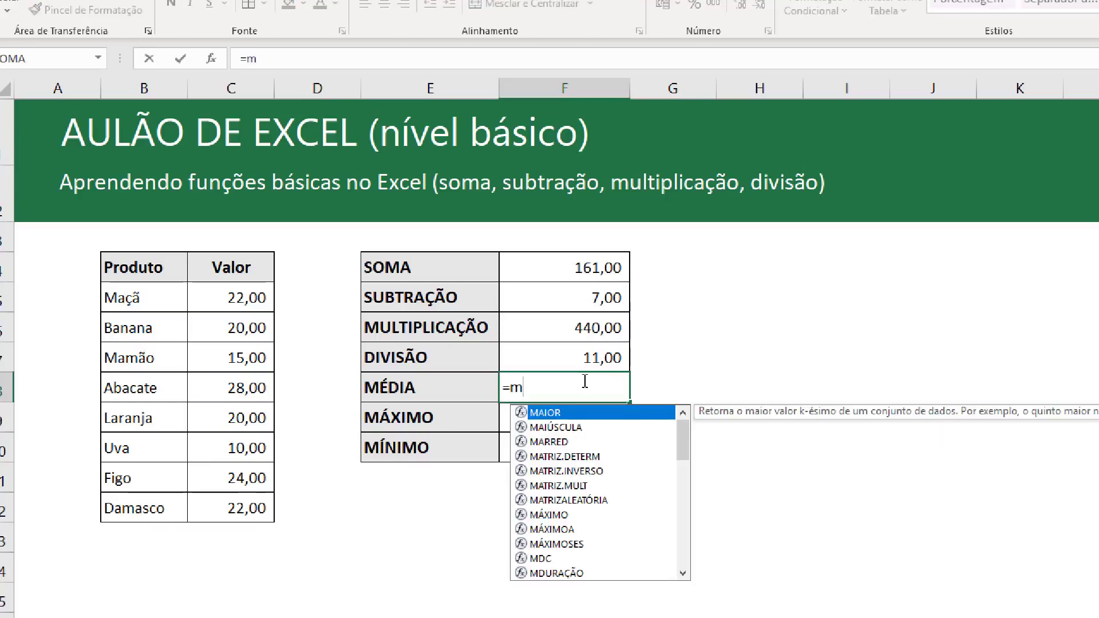
type("é")
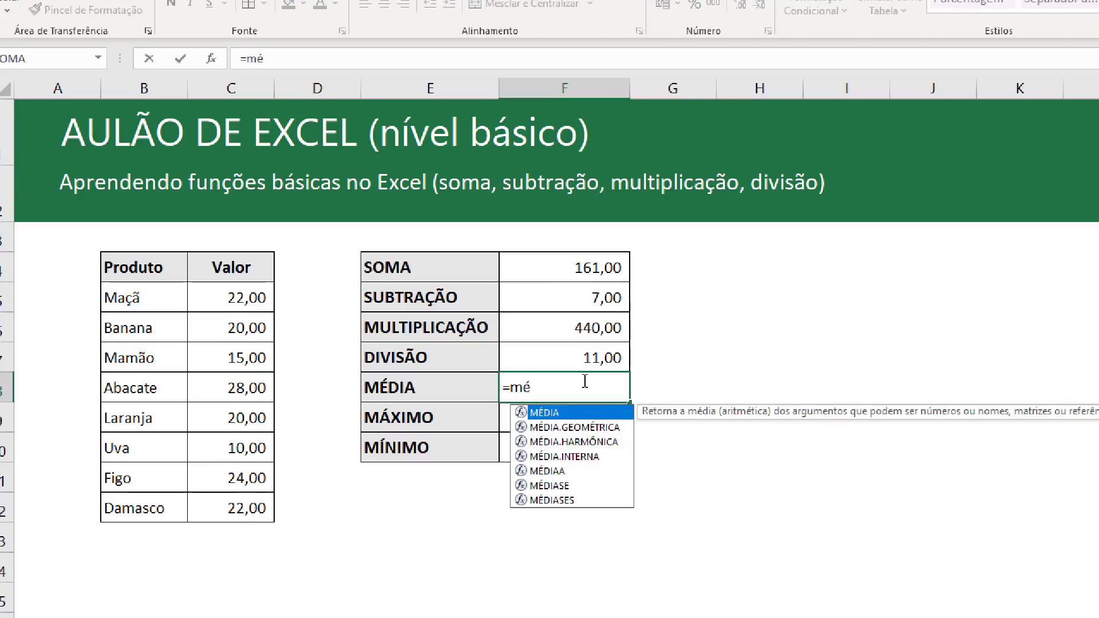
key("Tab")
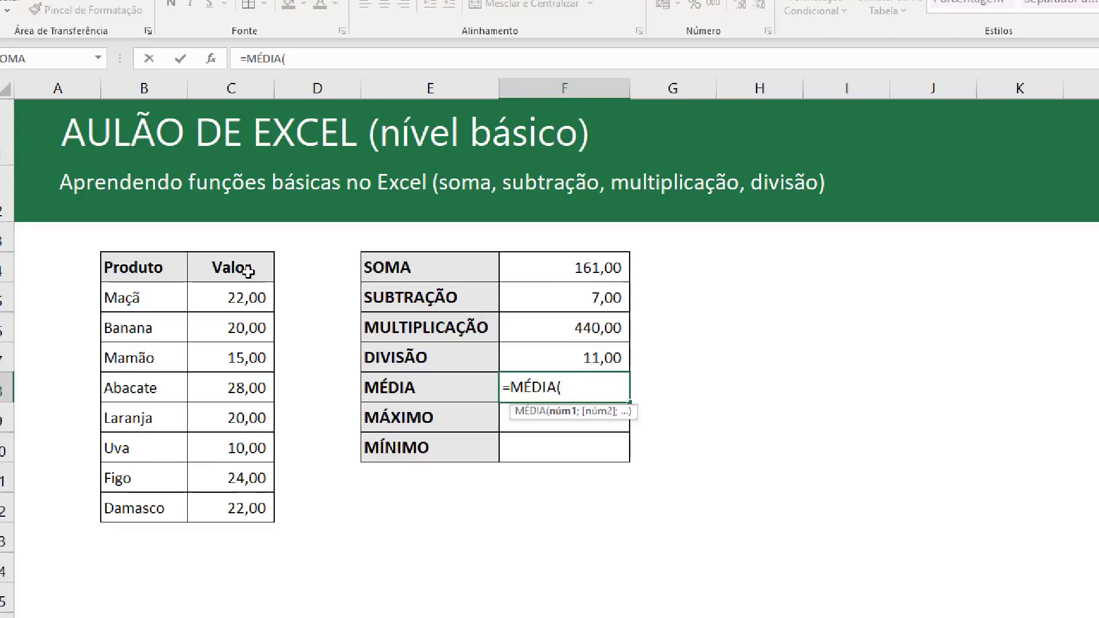
left_click_drag(229, 303, 245, 519)
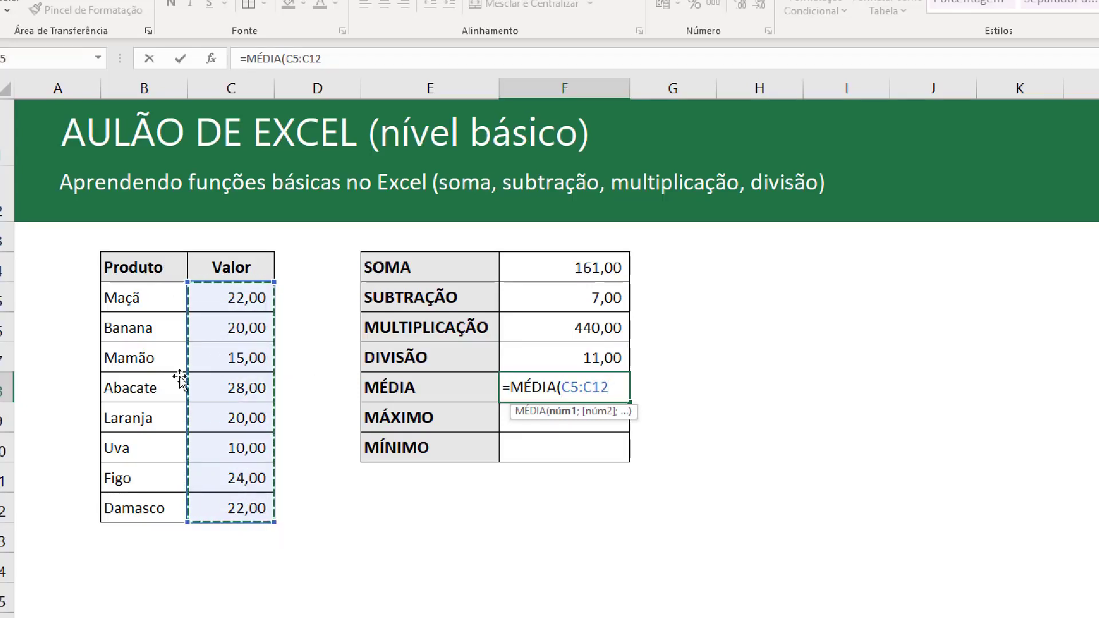
type(")")
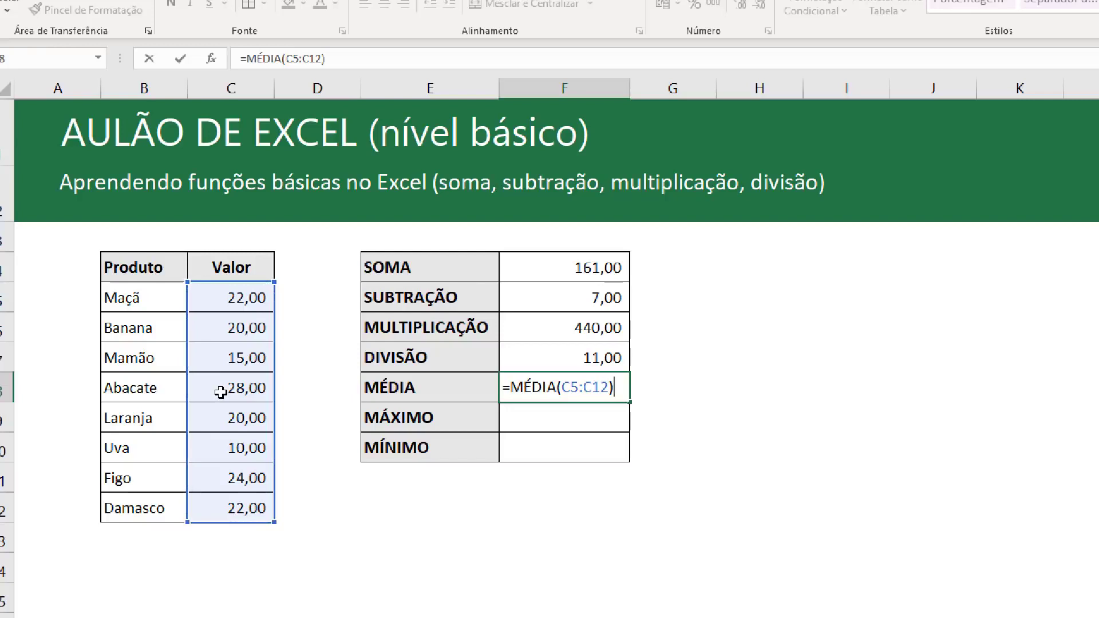
key("Return")
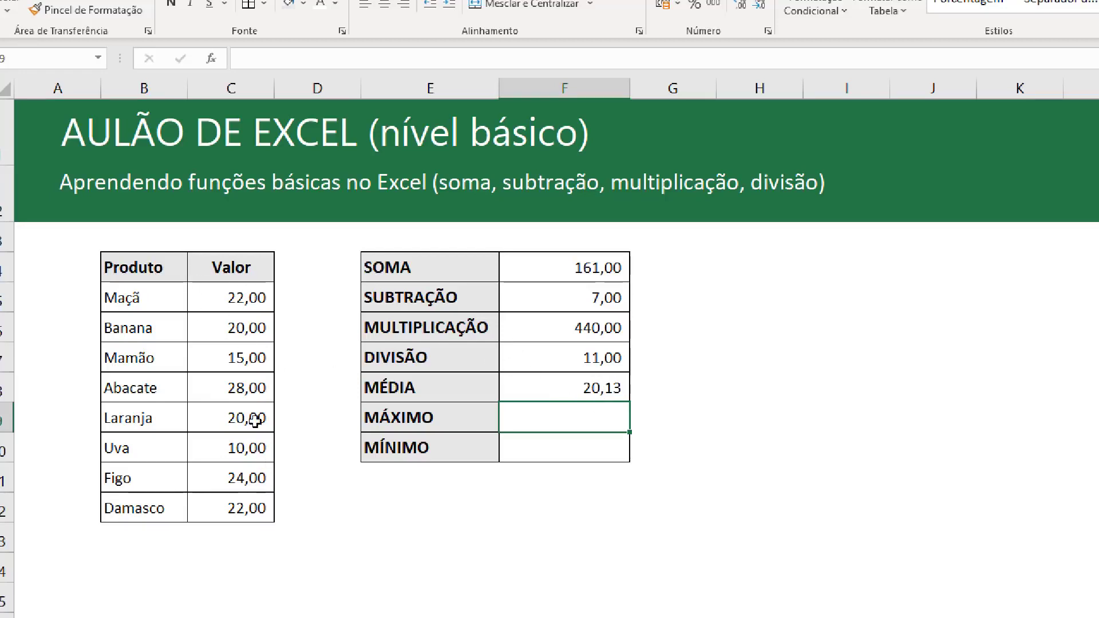
Change the Abacate value in C8 to 10 and review the range used by the MÉDIA formula in F8.
left_click(244, 376)
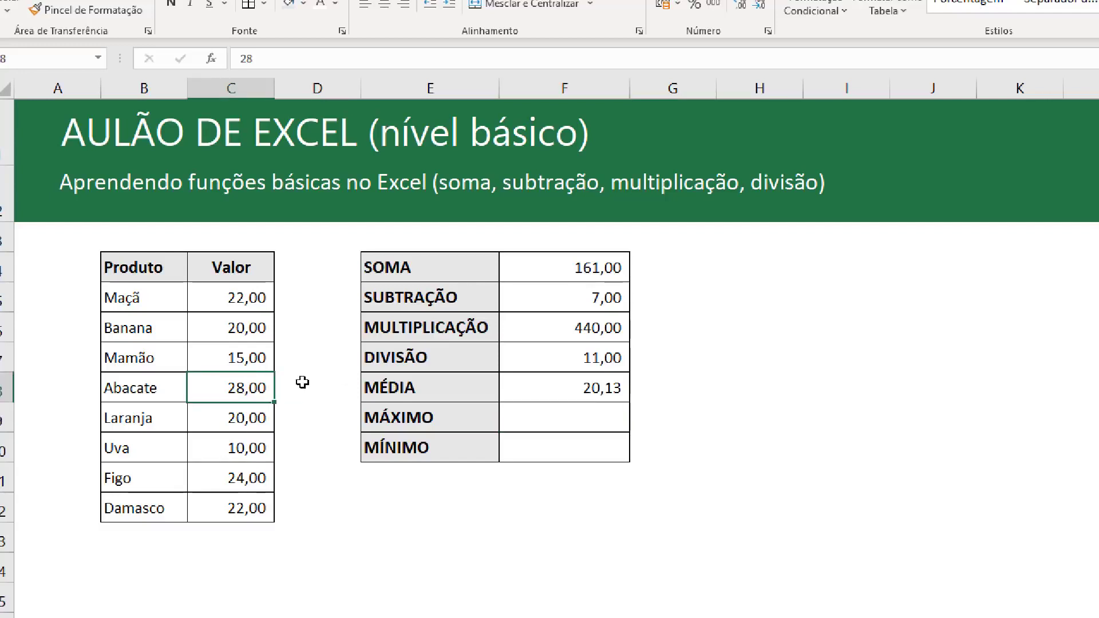
type("10")
key("Return")
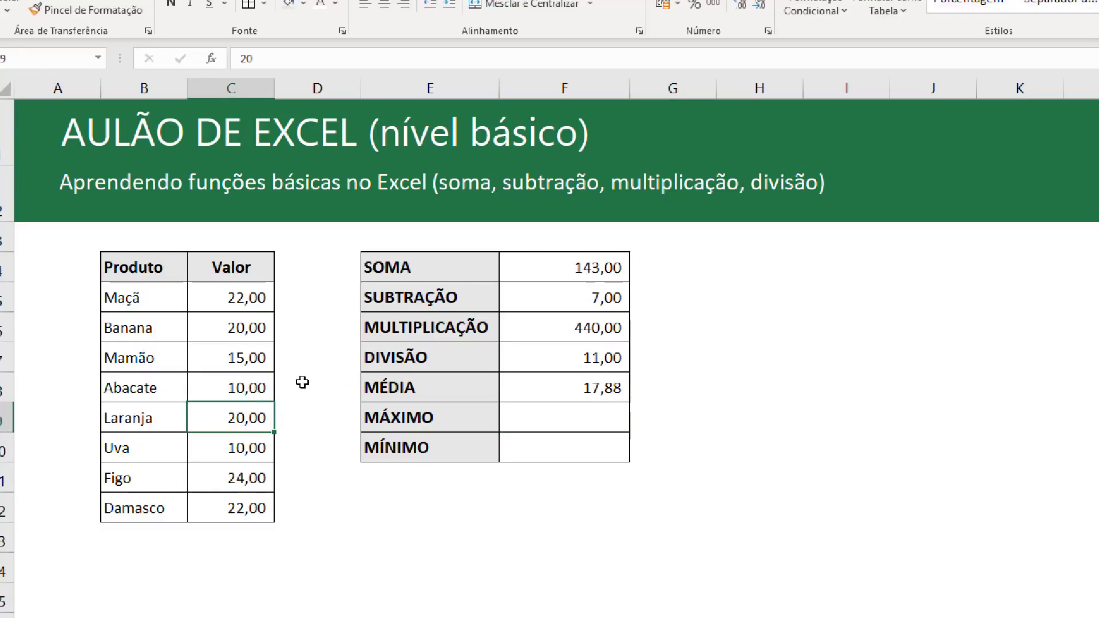
left_click(591, 398)
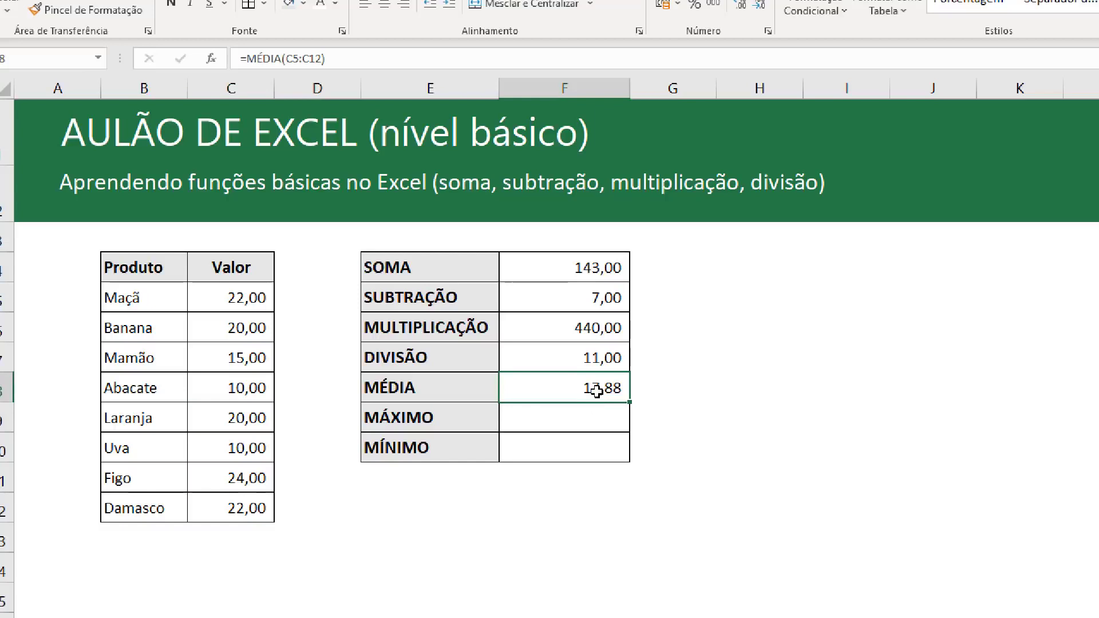
double_click(597, 387)
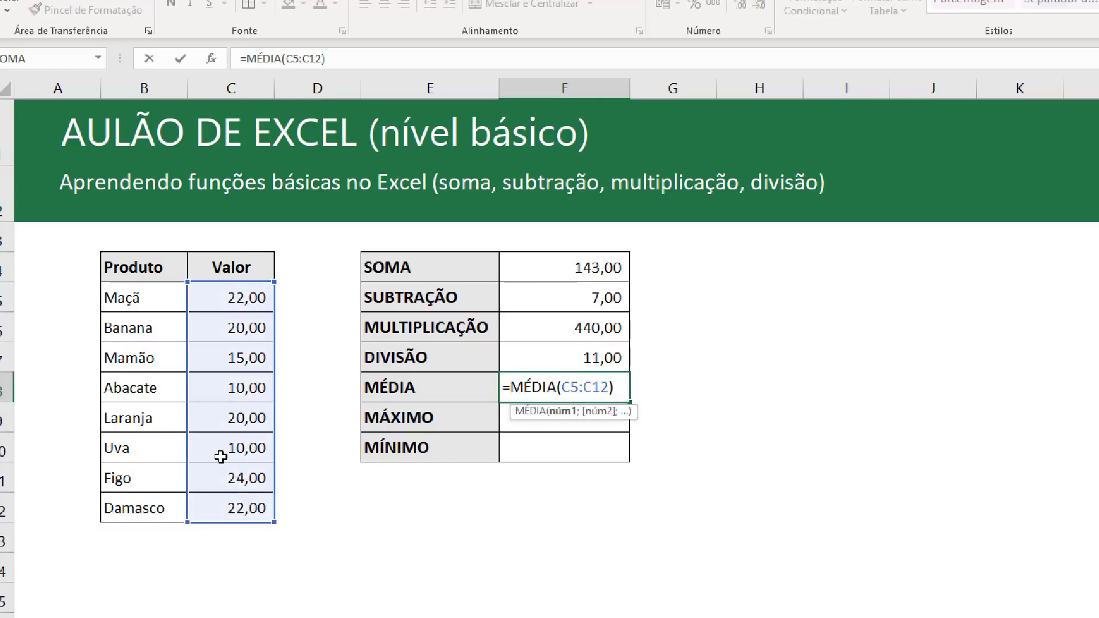
key("Escape")
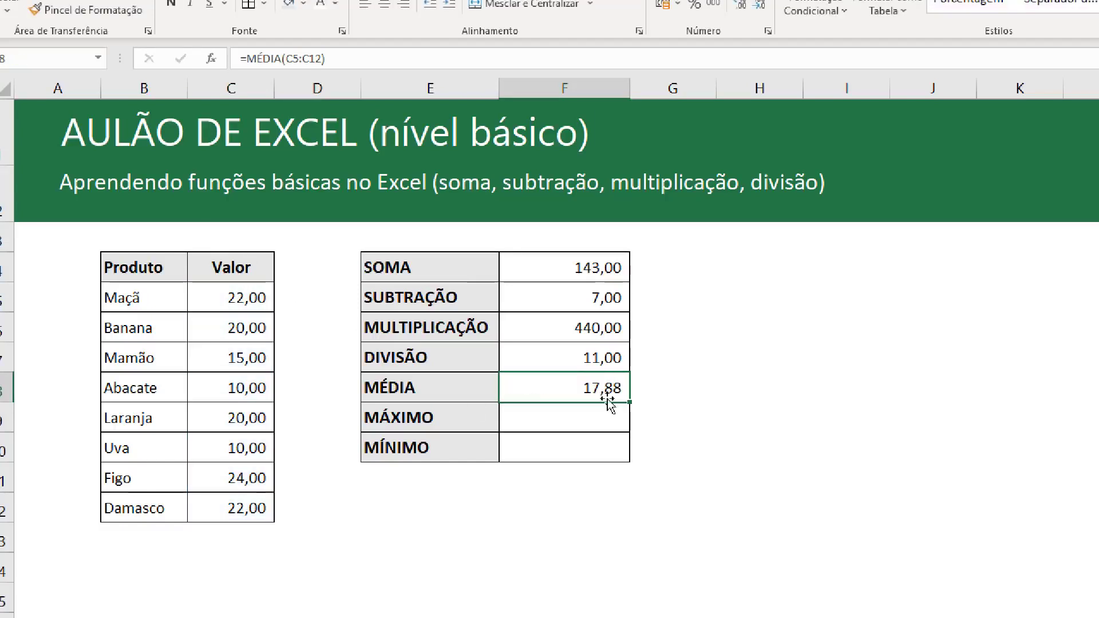
Enter =MÁXIMO(C5:C12) in F9 beside MÁXIMO to find the highest product value.
left_click(573, 415)
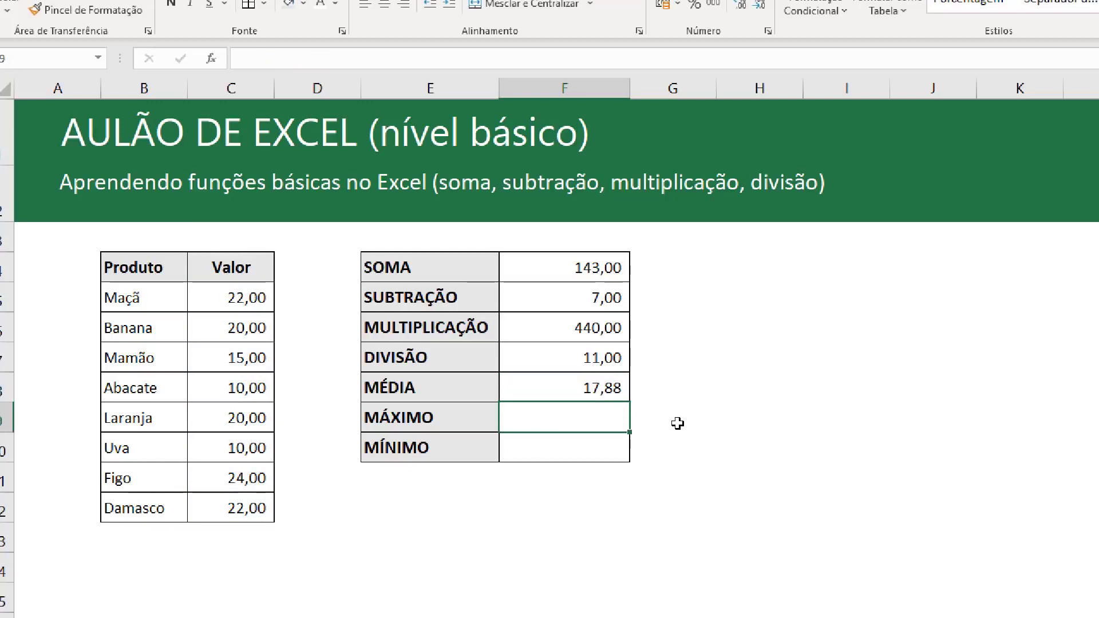
type("=máx")
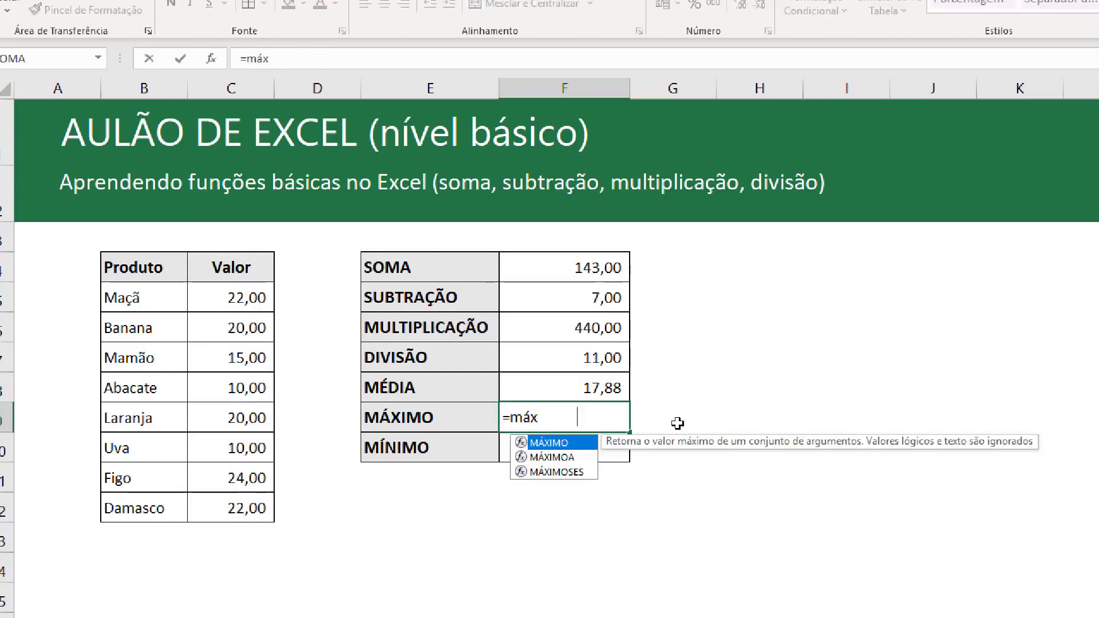
key("Tab")
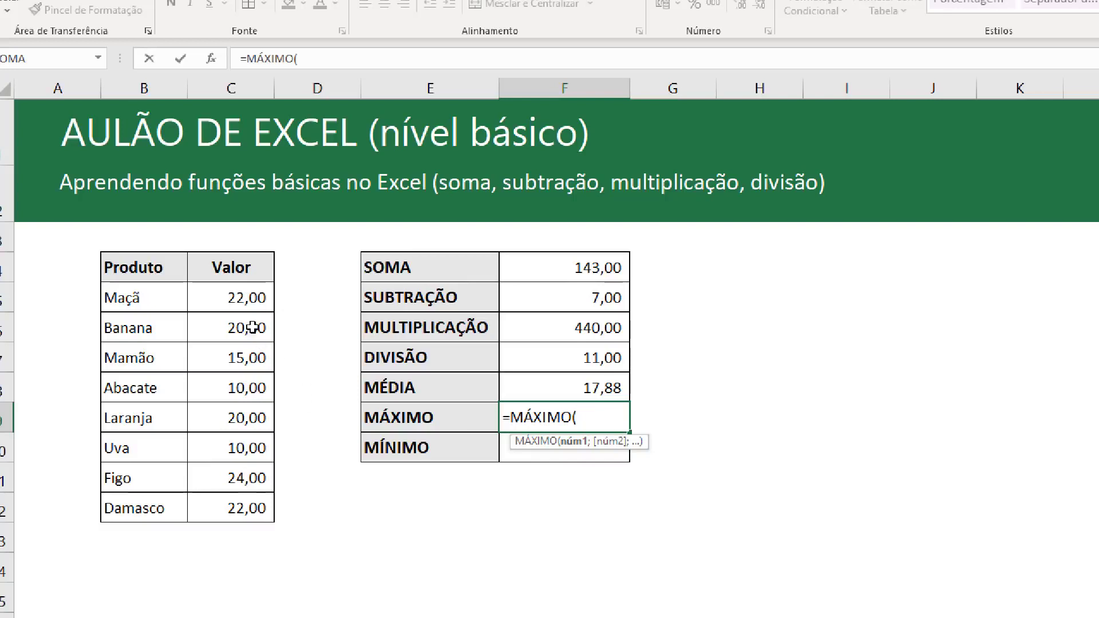
left_click_drag(246, 298, 225, 522)
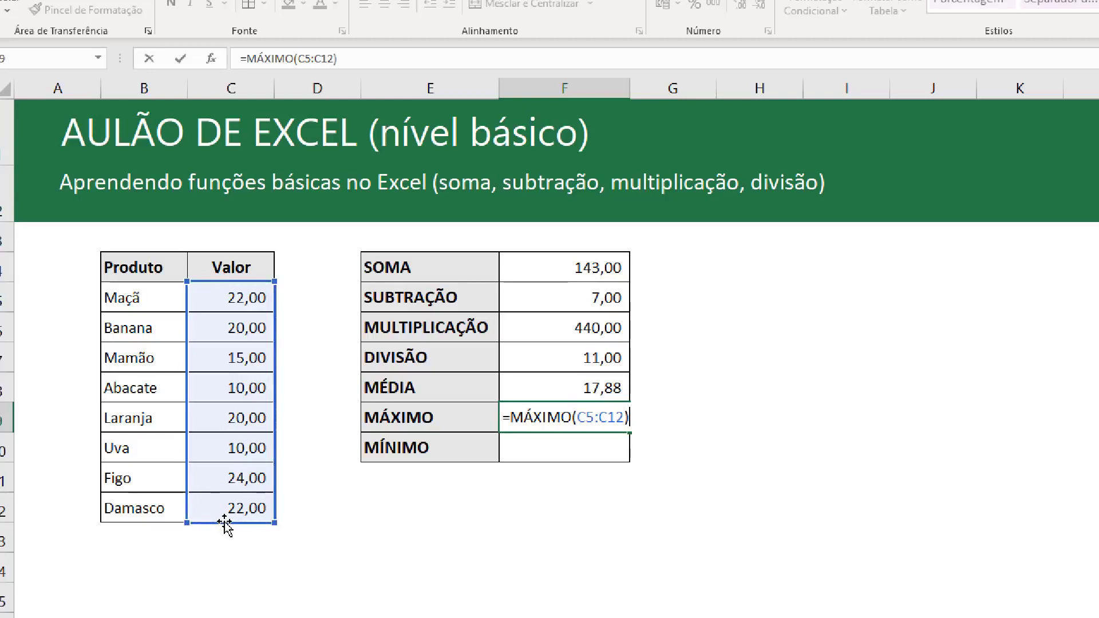
key("Return")
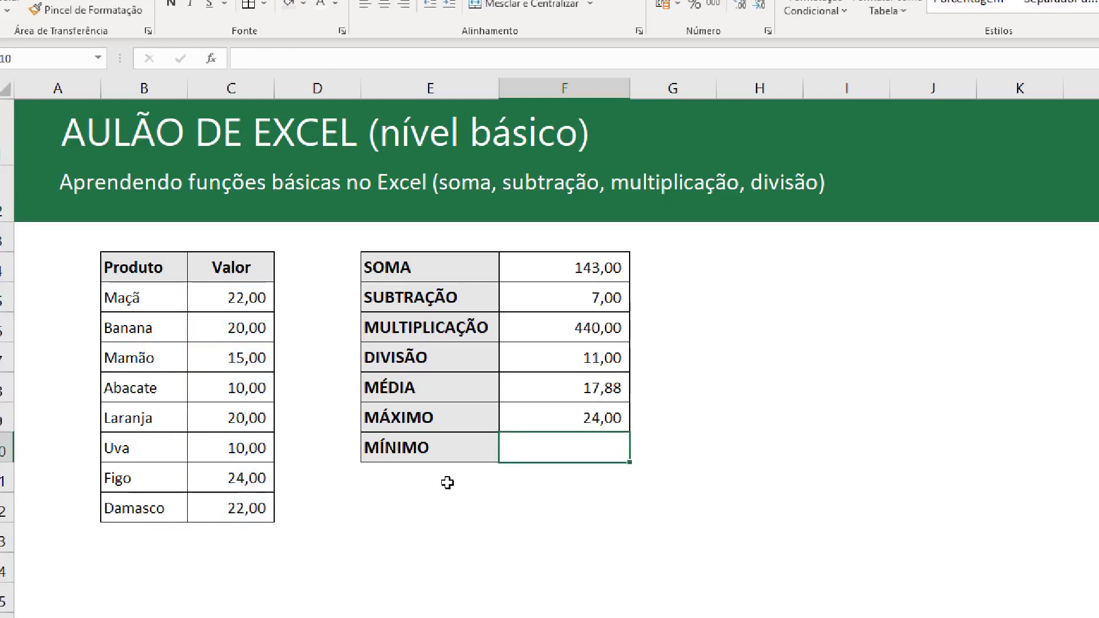
left_click(580, 418)
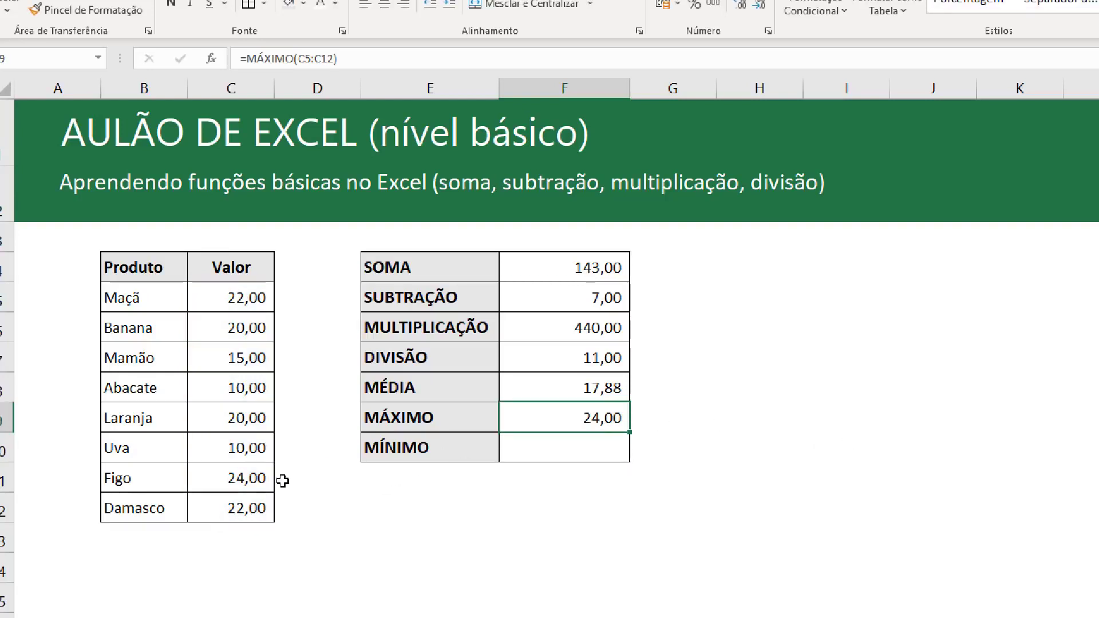
Set the Figo value in C11 to 50 and the Damasco value in C12 to 51 to test the MÁXIMO formula.
left_click(241, 482)
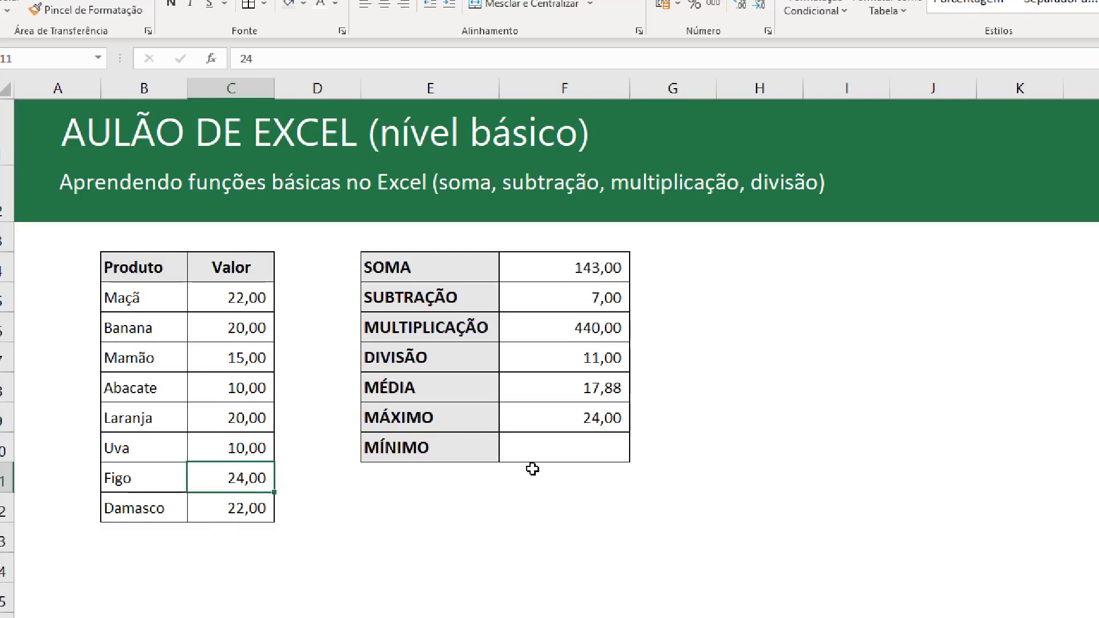
type("50")
key("Return")
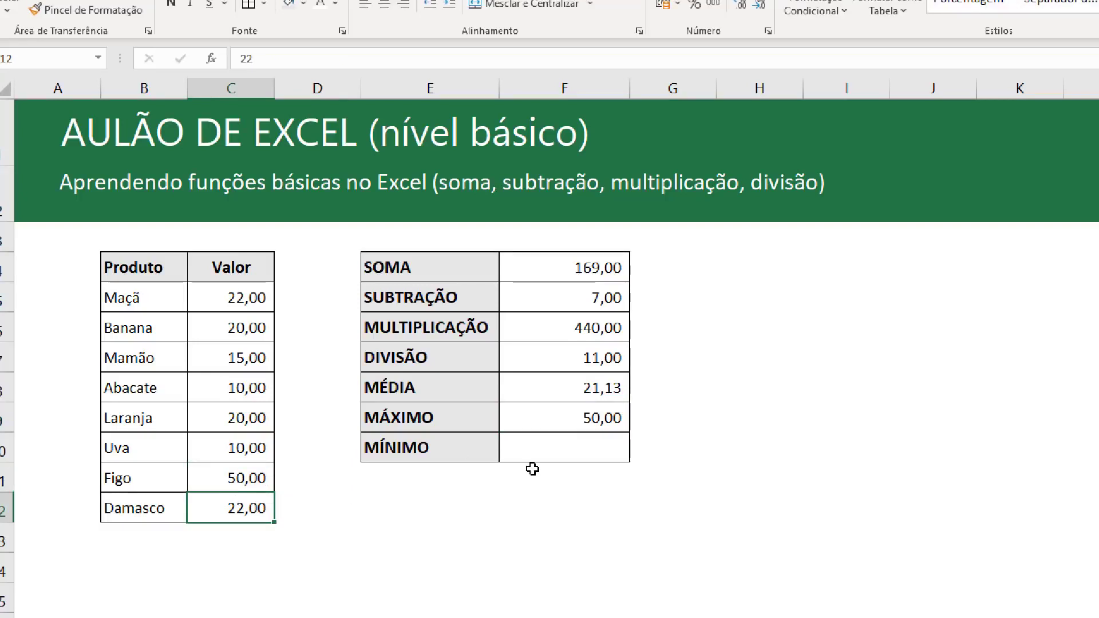
type("51")
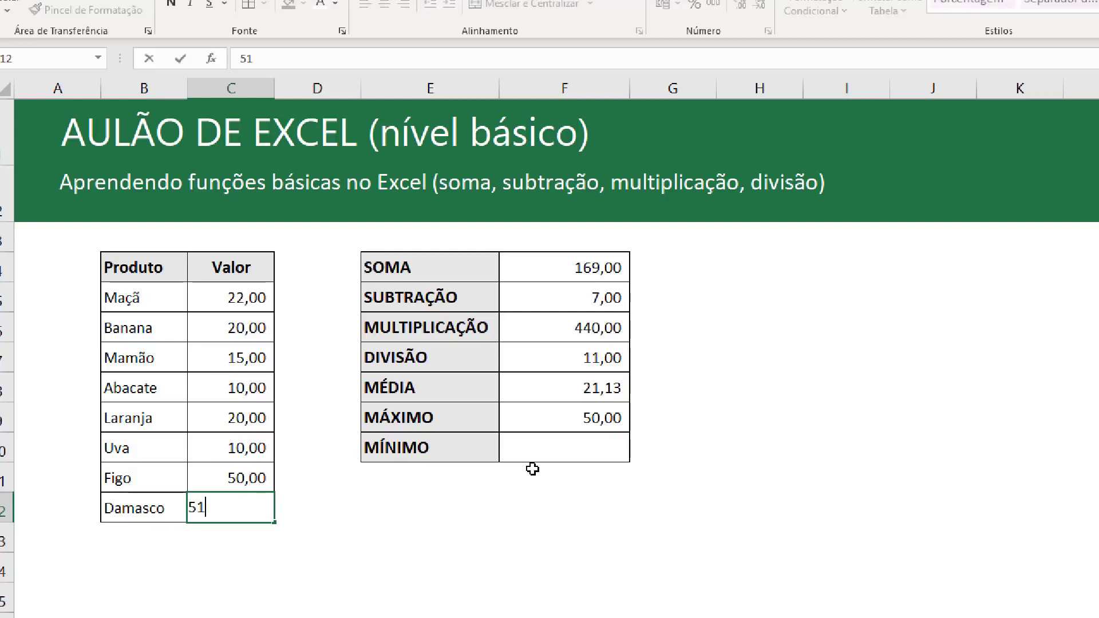
key("Return")
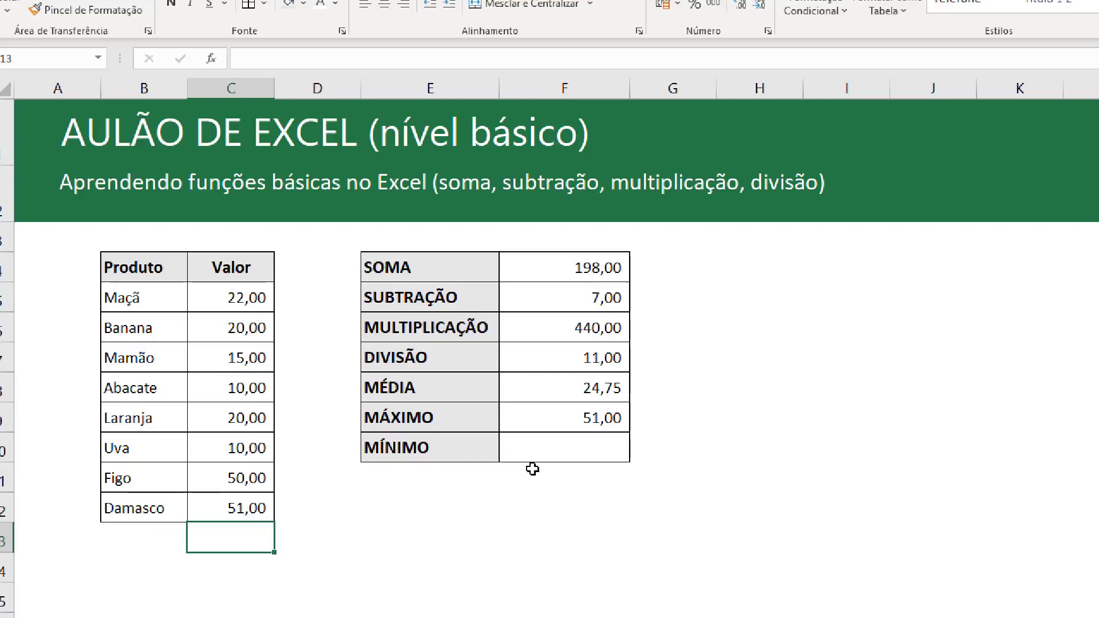
left_click(558, 426)
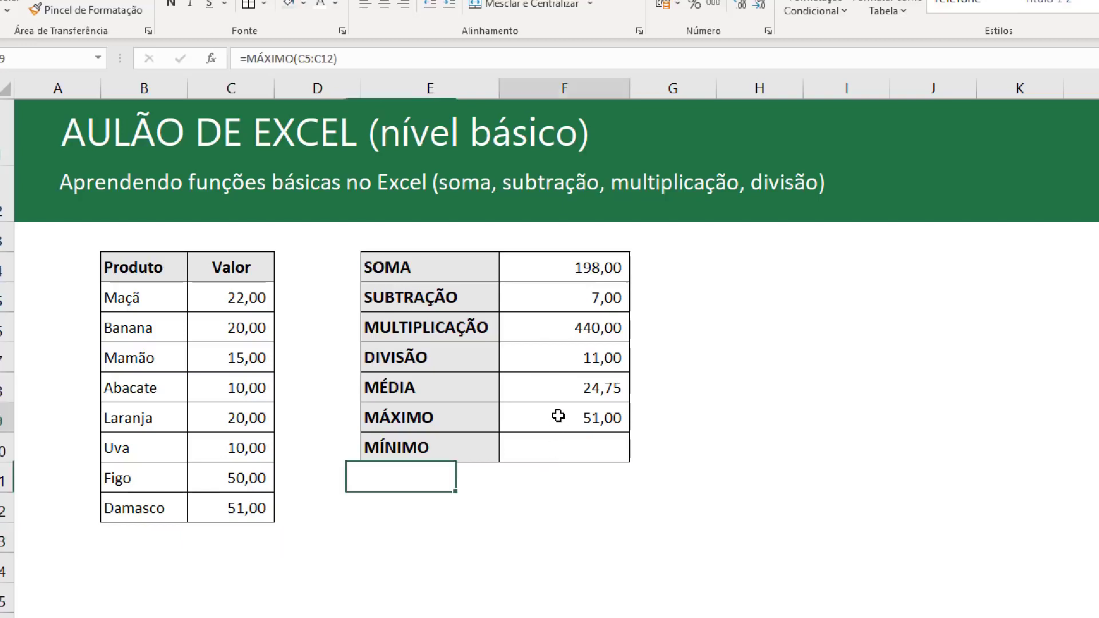
left_click(225, 287)
left_click_drag(225, 287, 232, 447)
Enter =MÍNIMO(C5:C12) in F10 beside MÍNIMO to find the lowest product value.
left_click(584, 442)
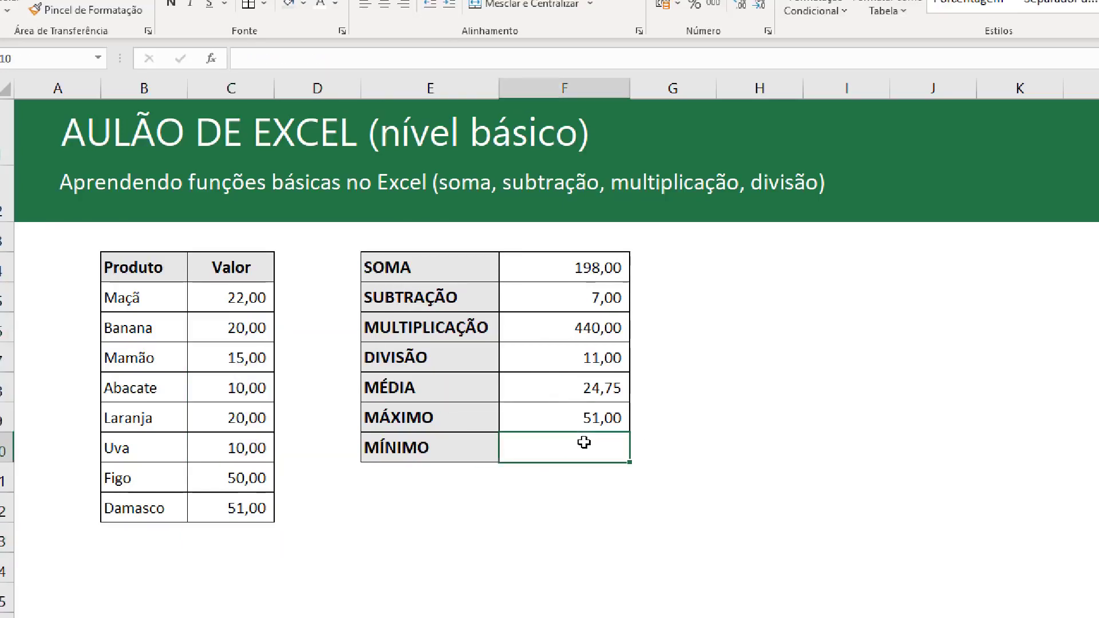
type("=,")
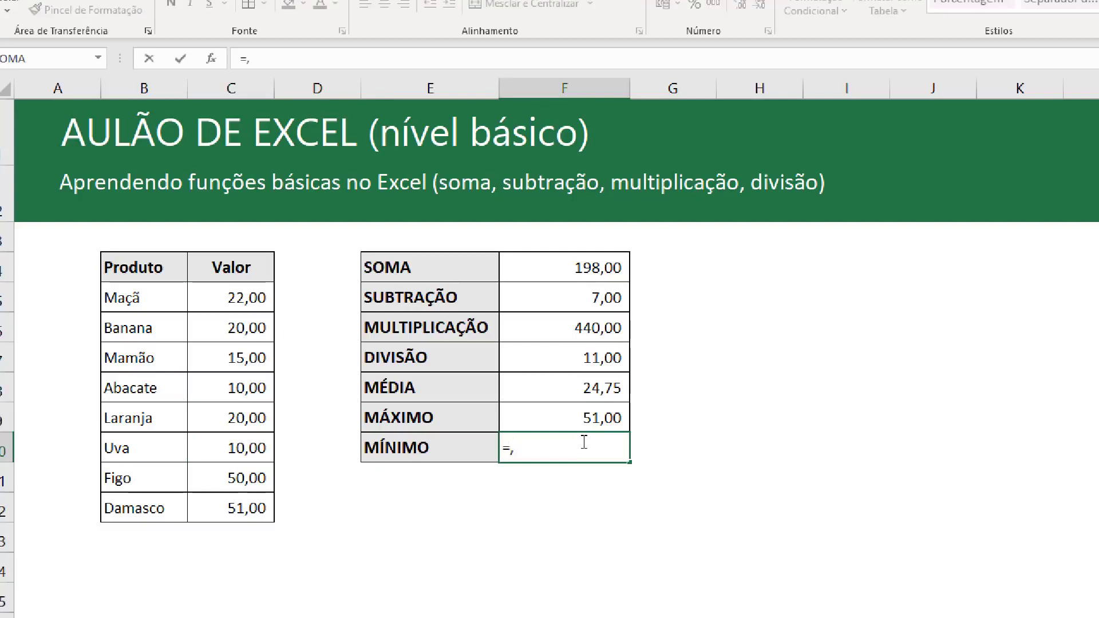
type("mi")
key("Tab")
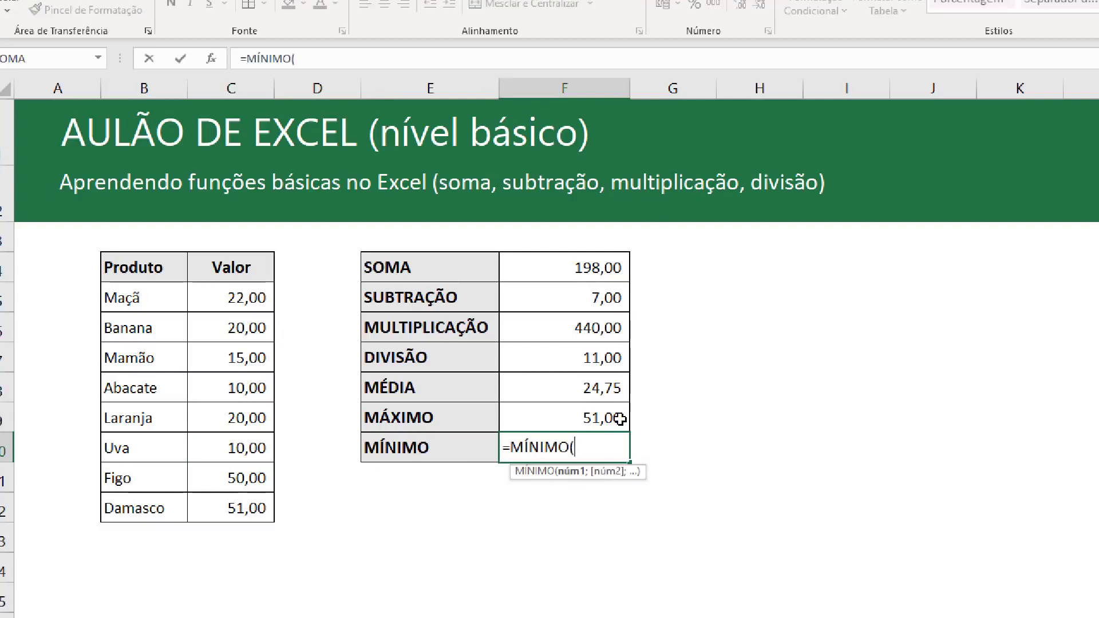
left_click_drag(221, 292, 235, 507)
type(")")
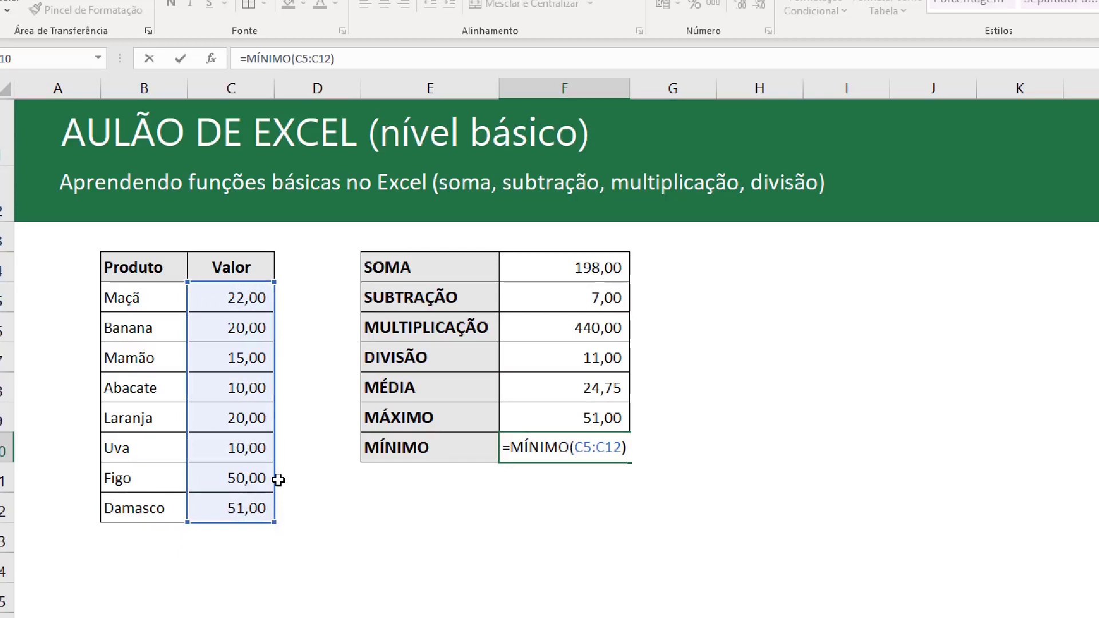
key("Return")
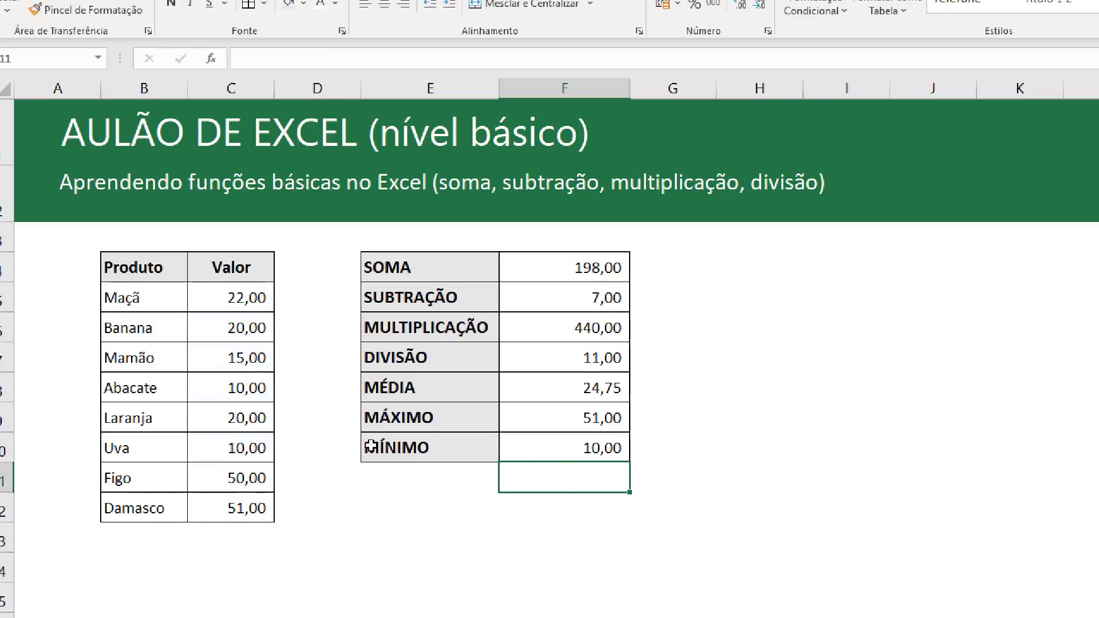
Change the Abacate value in C8 to 1 and check the MÍNIMO formula in F10.
left_click(252, 388)
type("1")
key("Return")
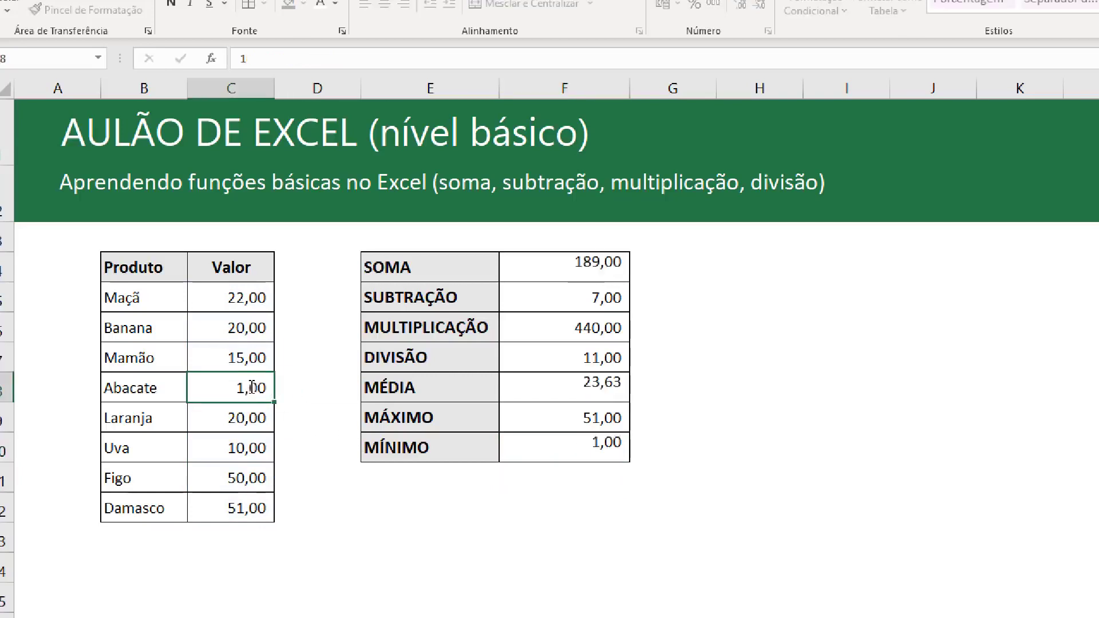
left_click(624, 452)
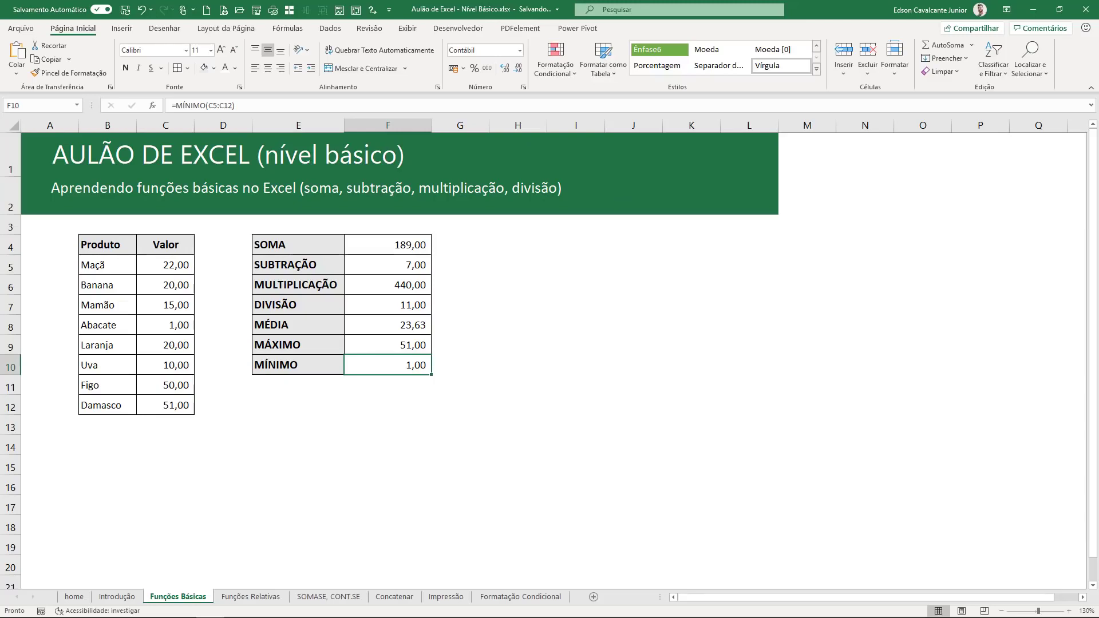
Open the Funções Relativas sheet and check the Qtde cell in F4.
left_click(251, 597)
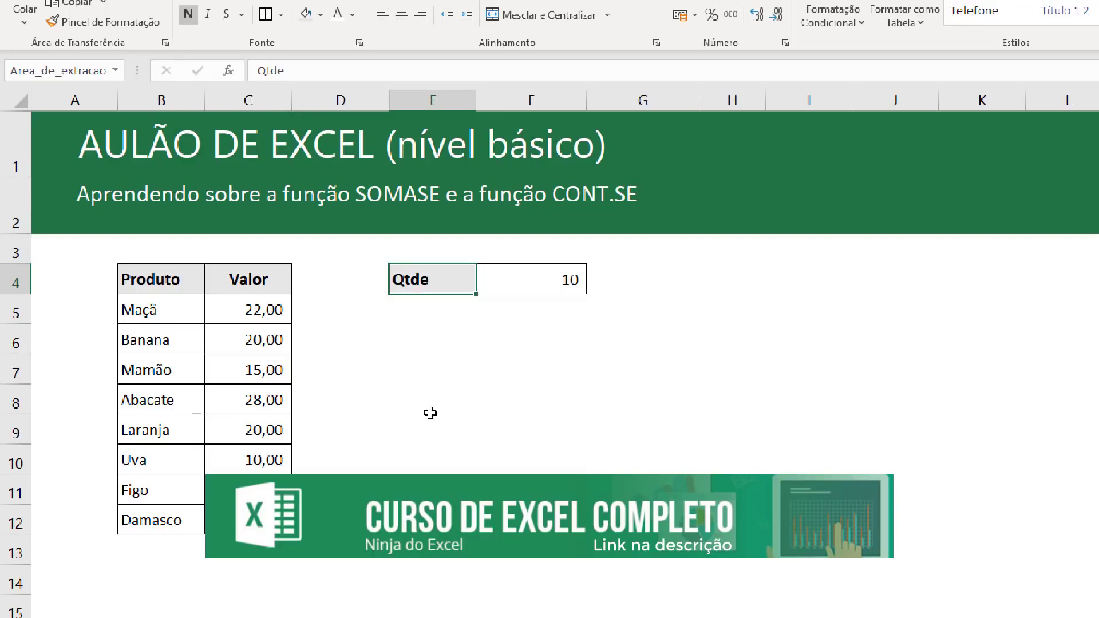
left_click(441, 317)
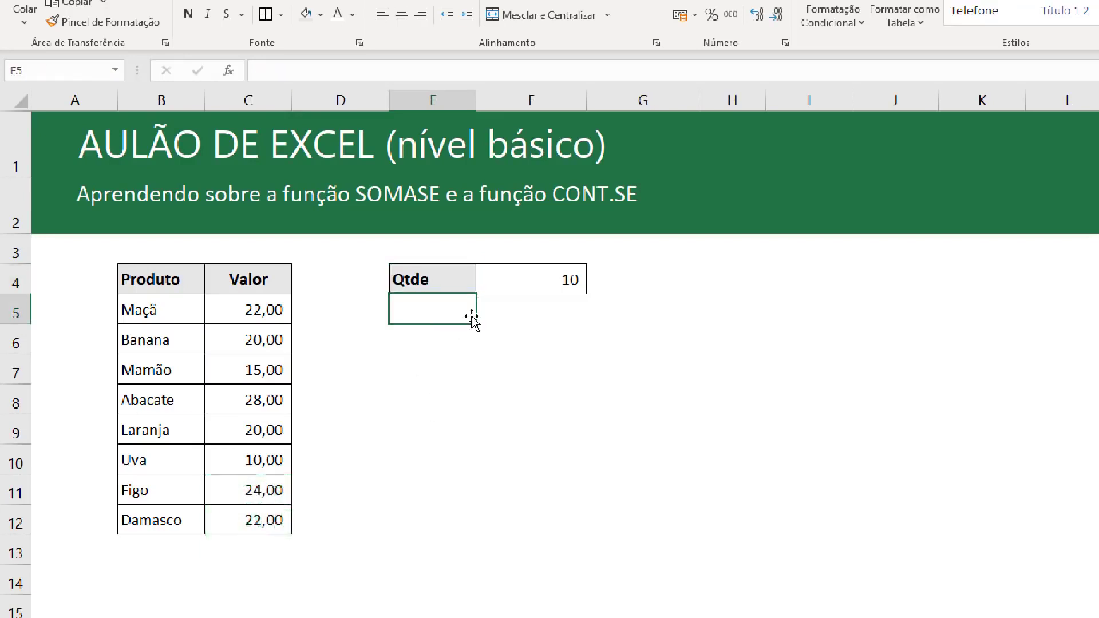
left_click(561, 278)
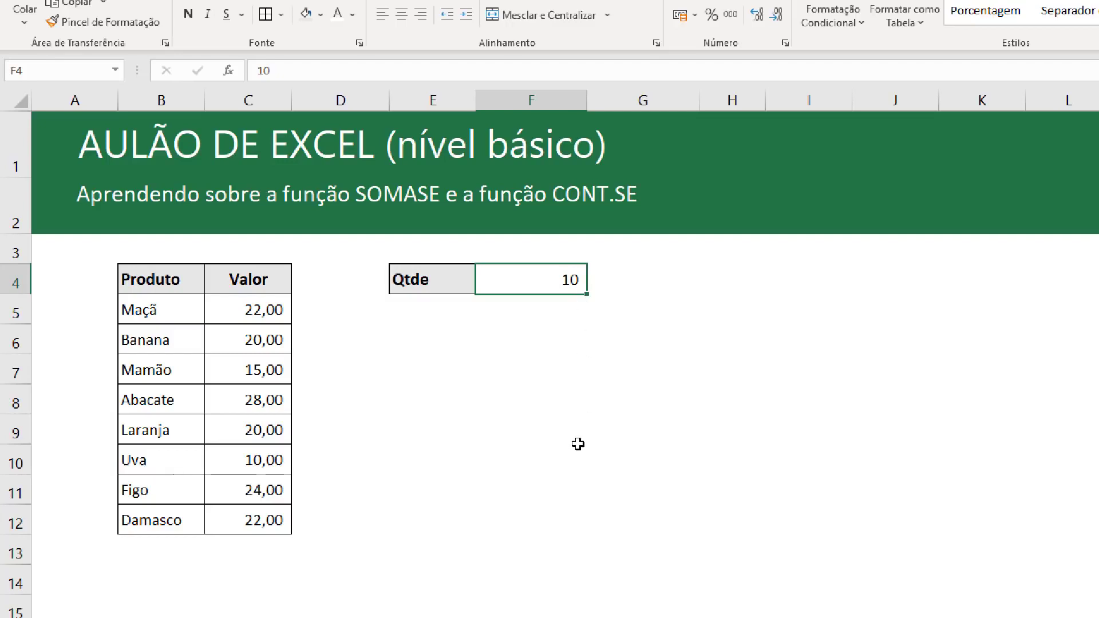
left_click(418, 335)
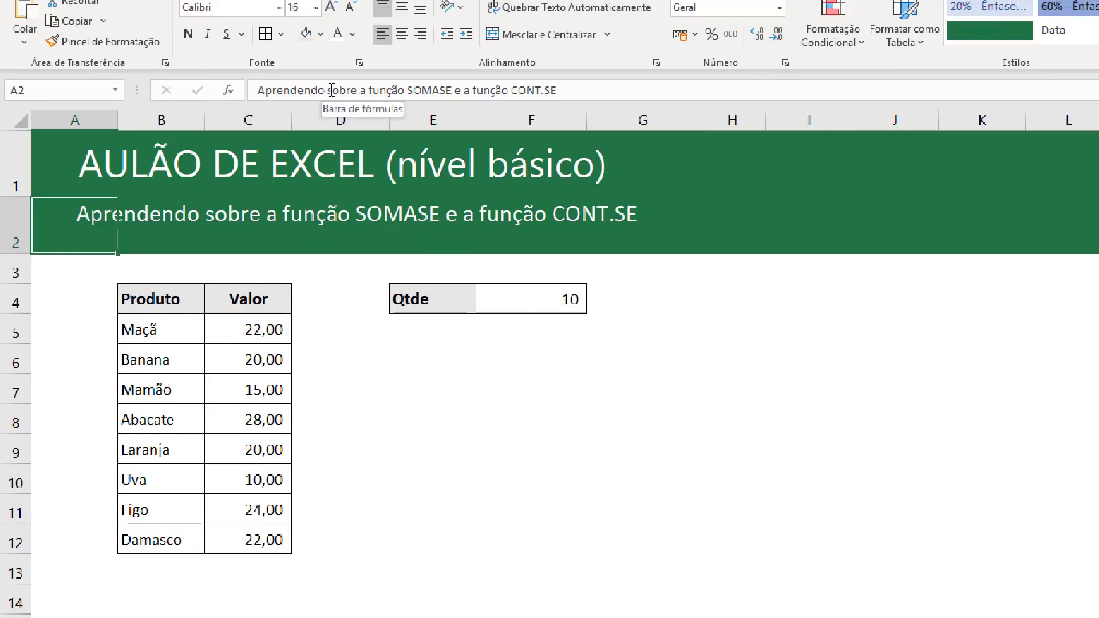
Change the subtitle in A2 to "Aprendendo sobre referências relativas e referências absolutas".
left_click_drag(330, 90, 723, 93)
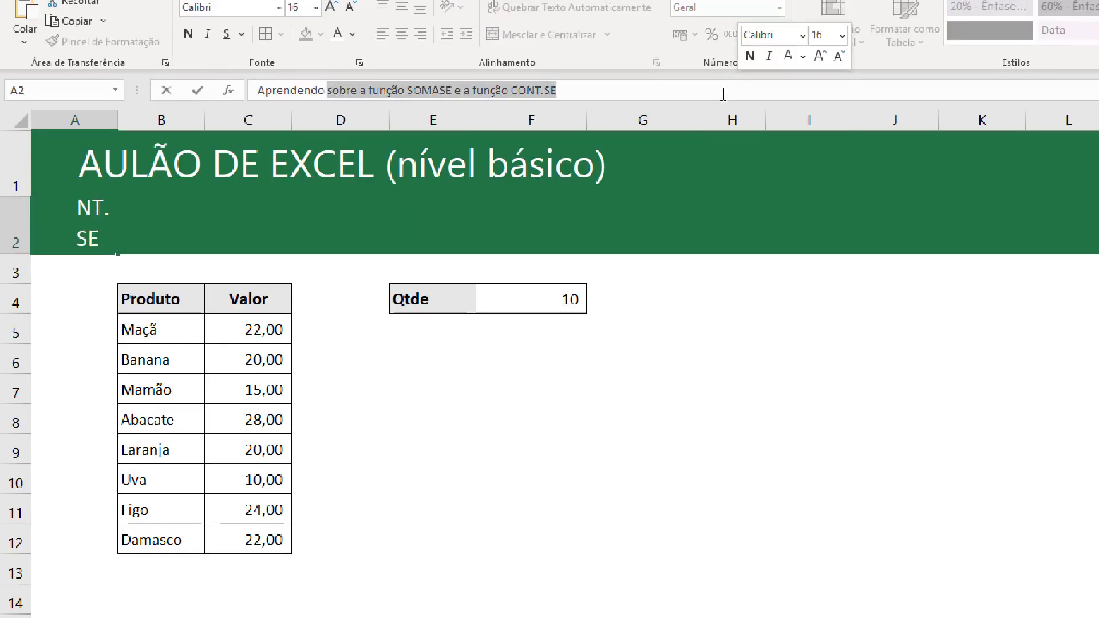
type("sobre inter")
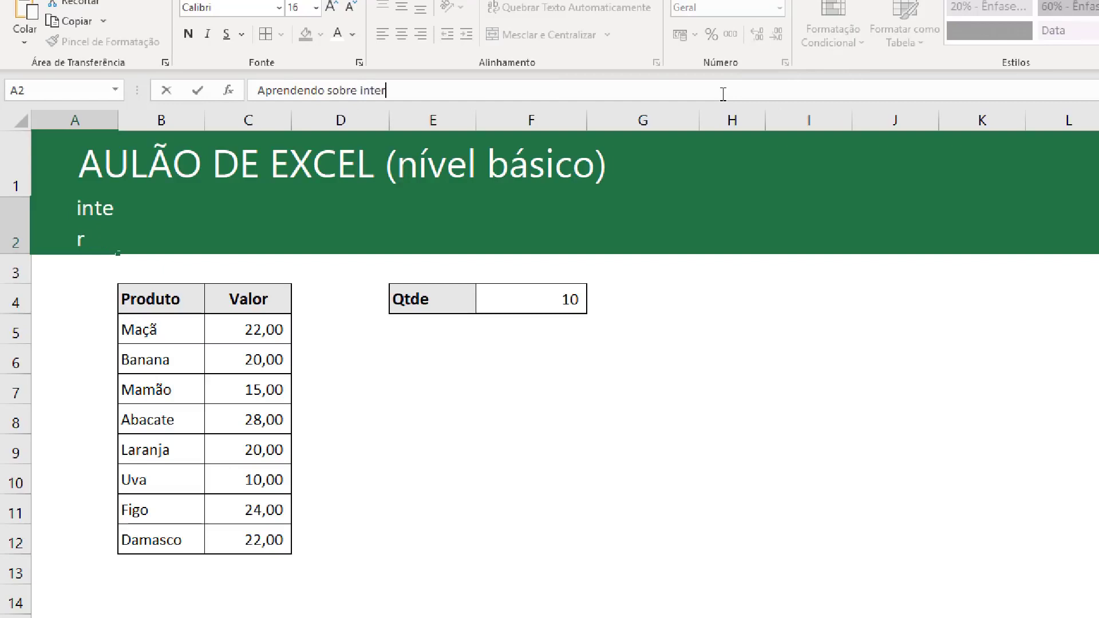
key("BackSpace")
key("BackSpace")
key("BackSpace")
key("BackSpace")
key("BackSpace")
type("refe")
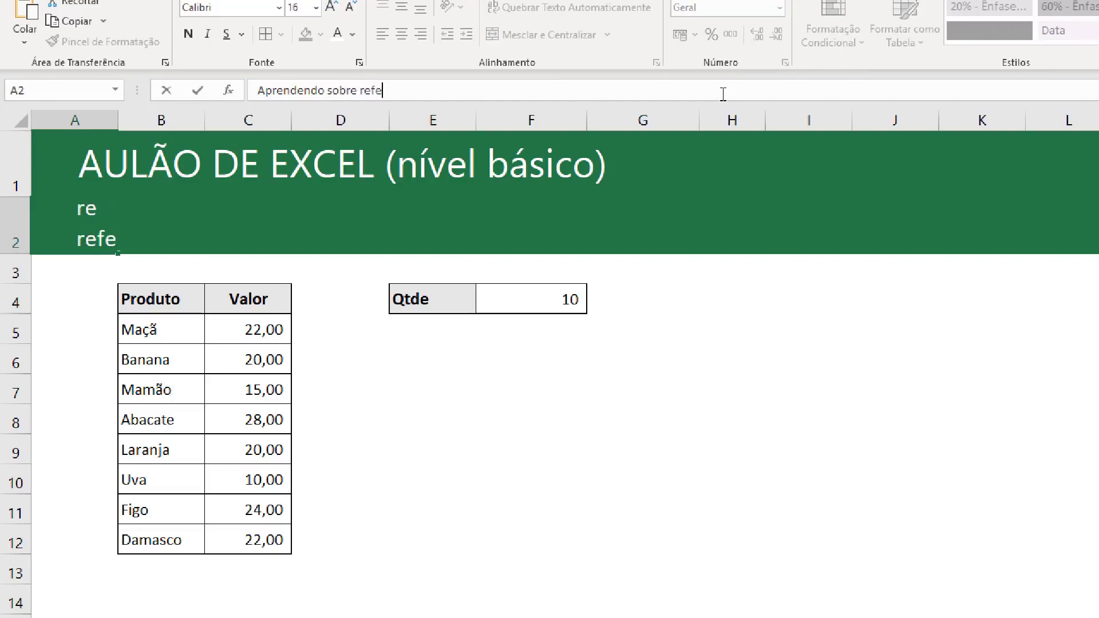
type("rências")
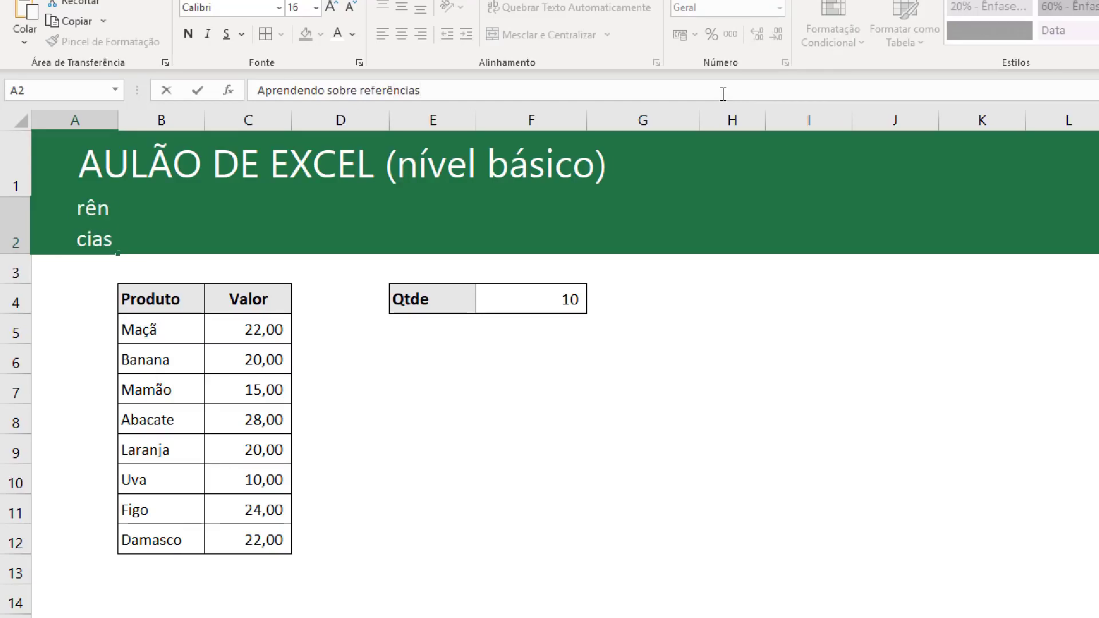
type(" relati")
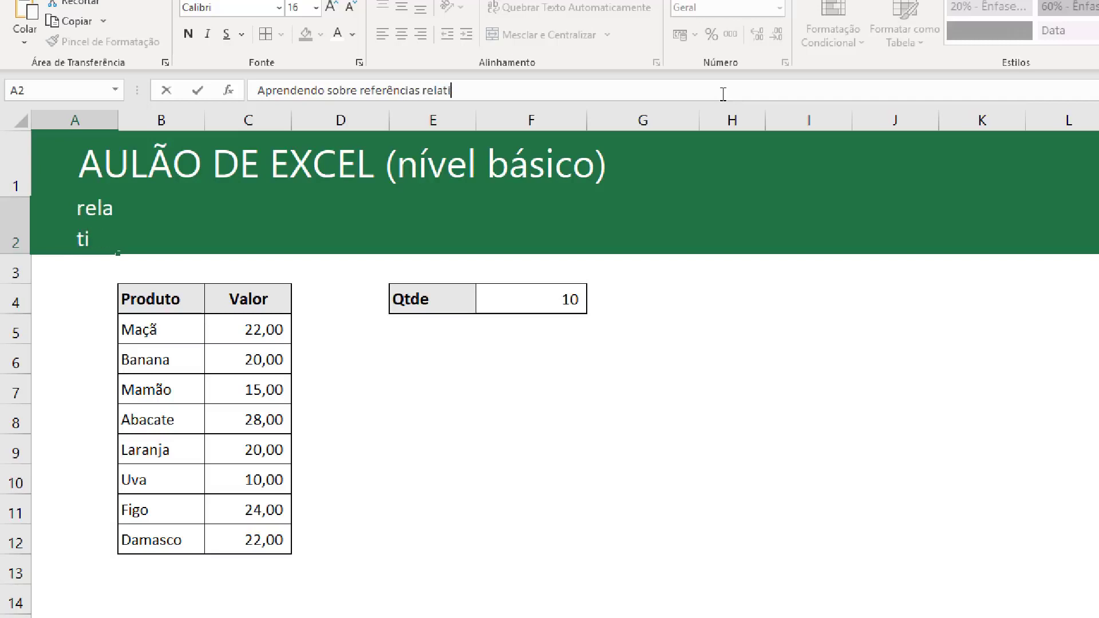
type("vas e referências ")
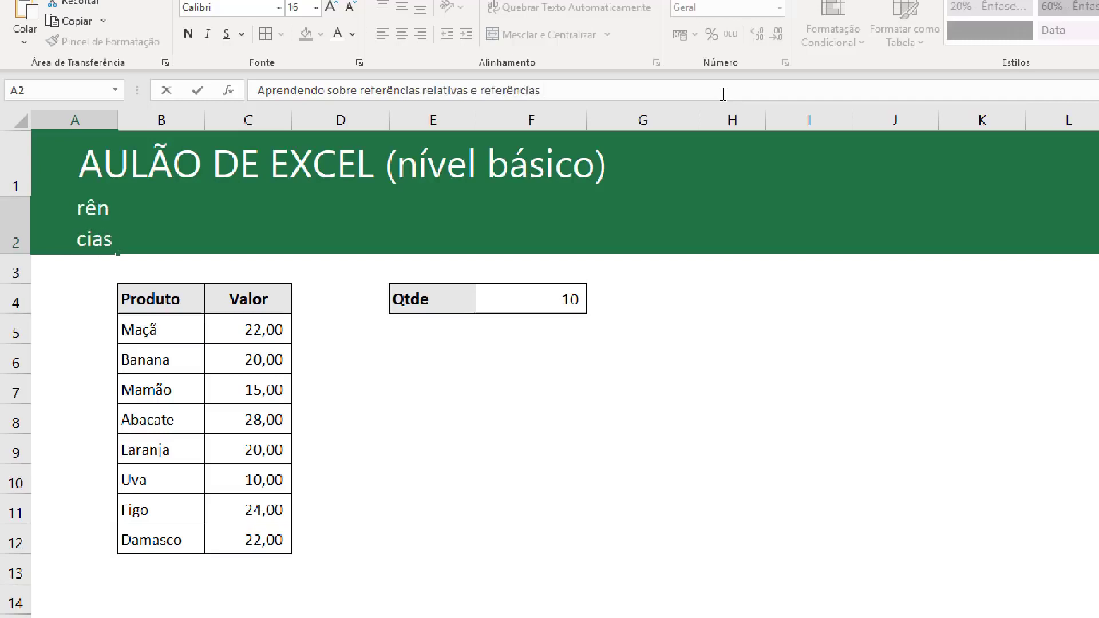
type("absolutas")
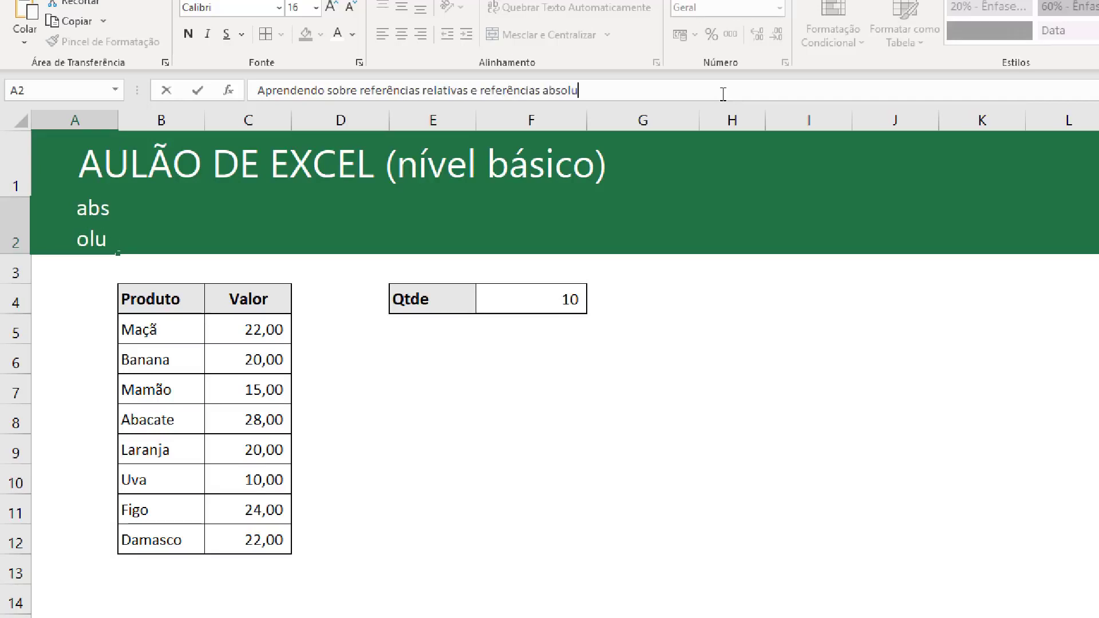
key("Return")
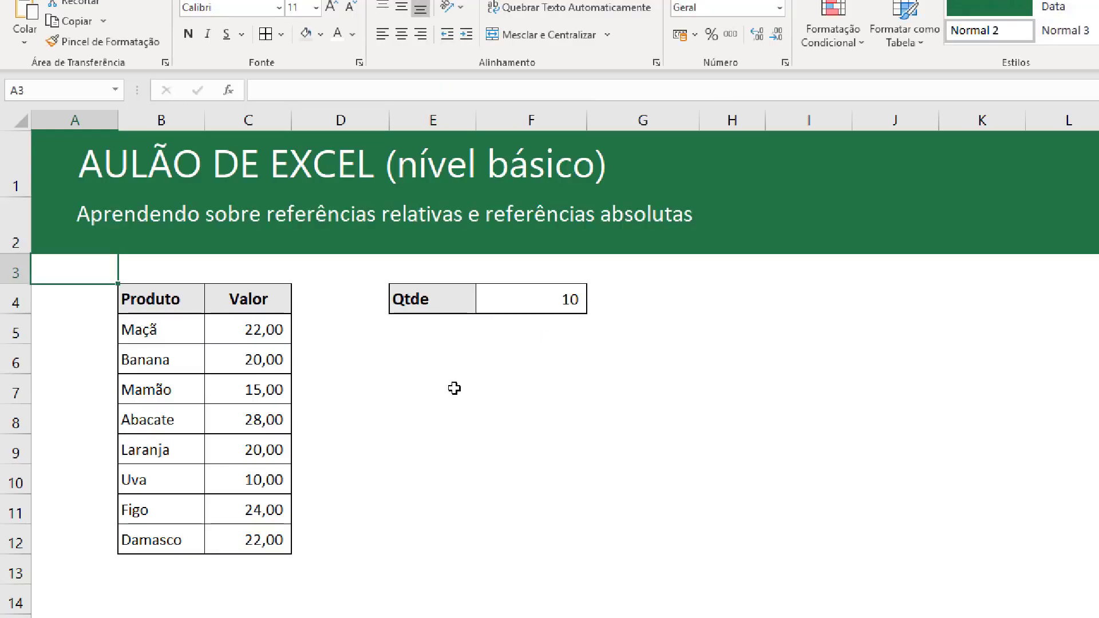
left_click(433, 358)
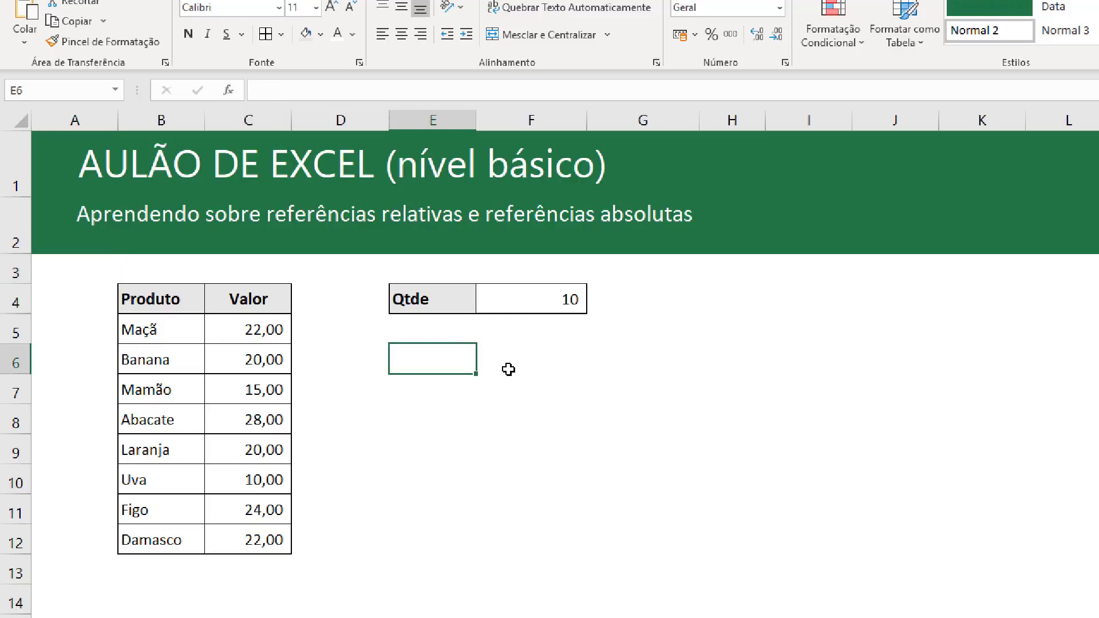
type("=")
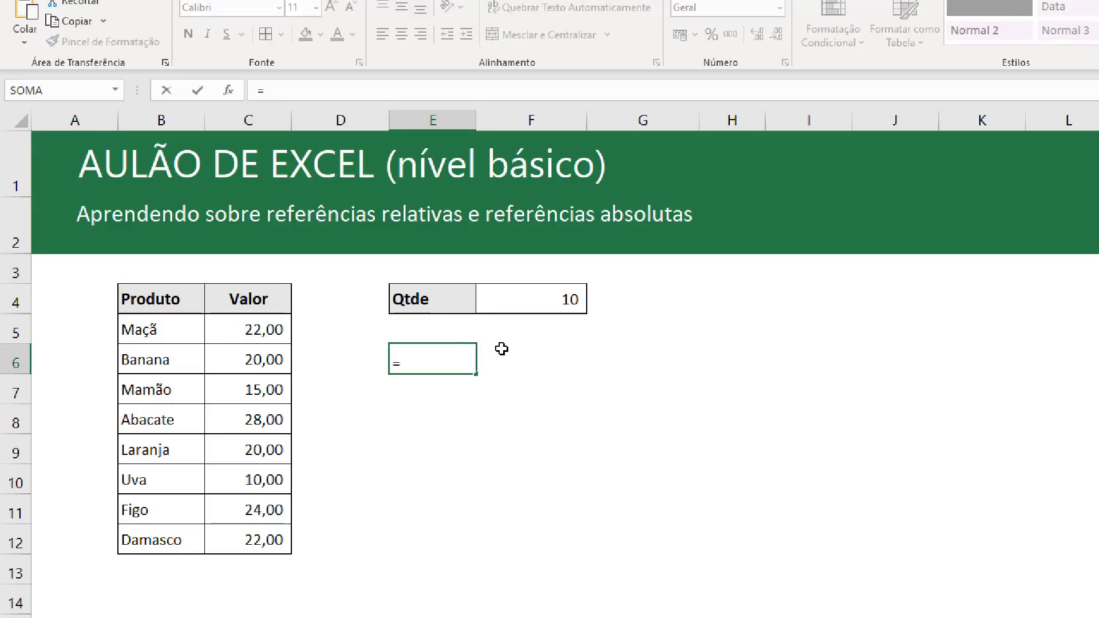
key("Escape")
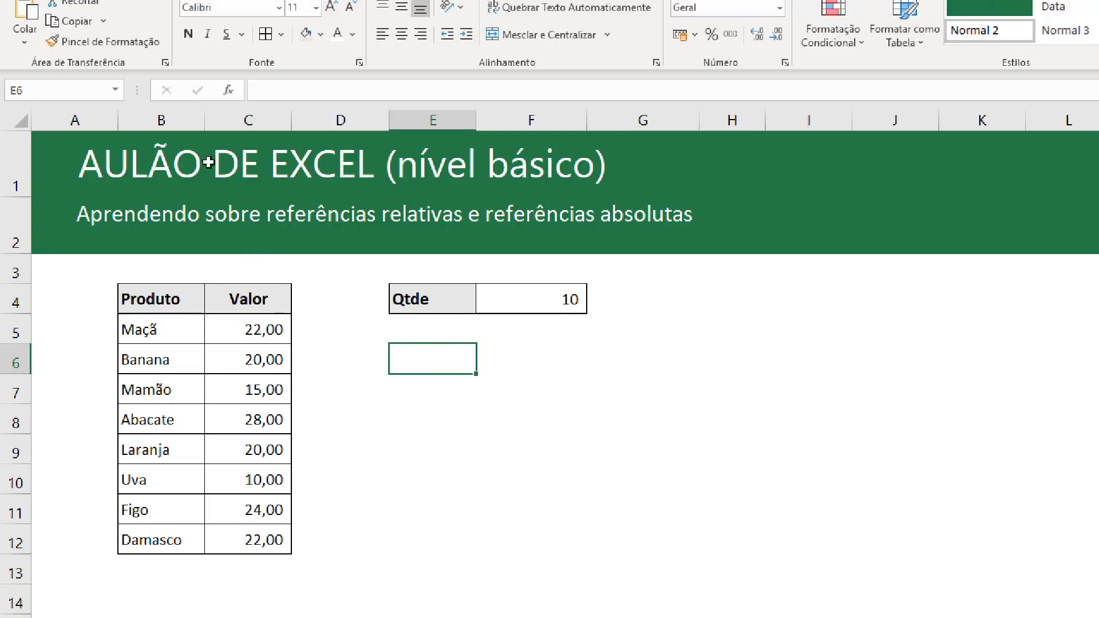
left_click(578, 301)
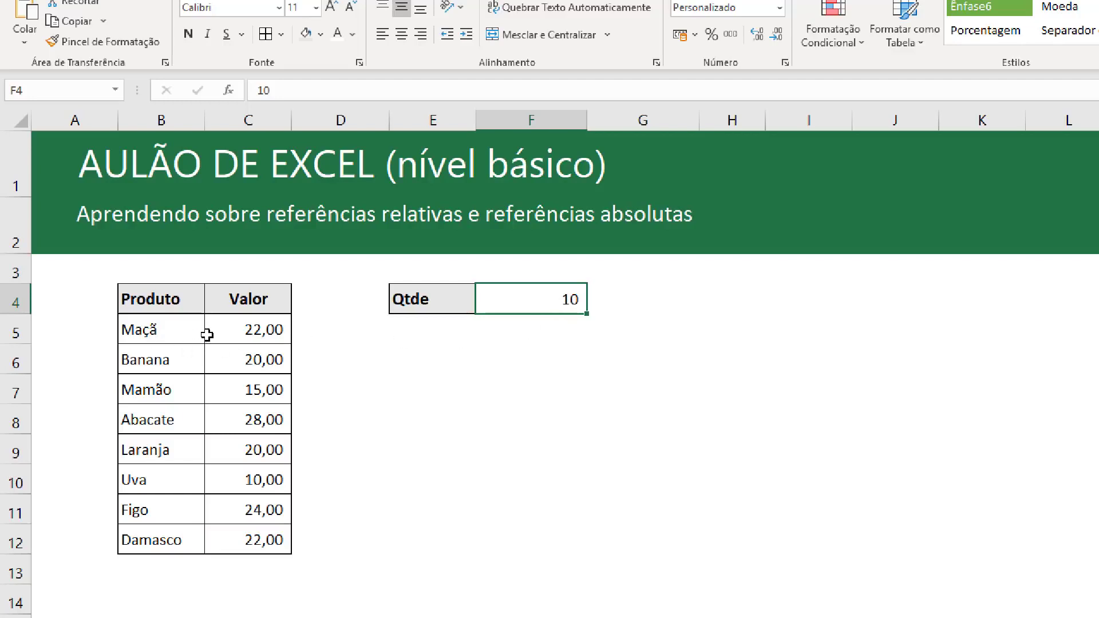
left_click(175, 332)
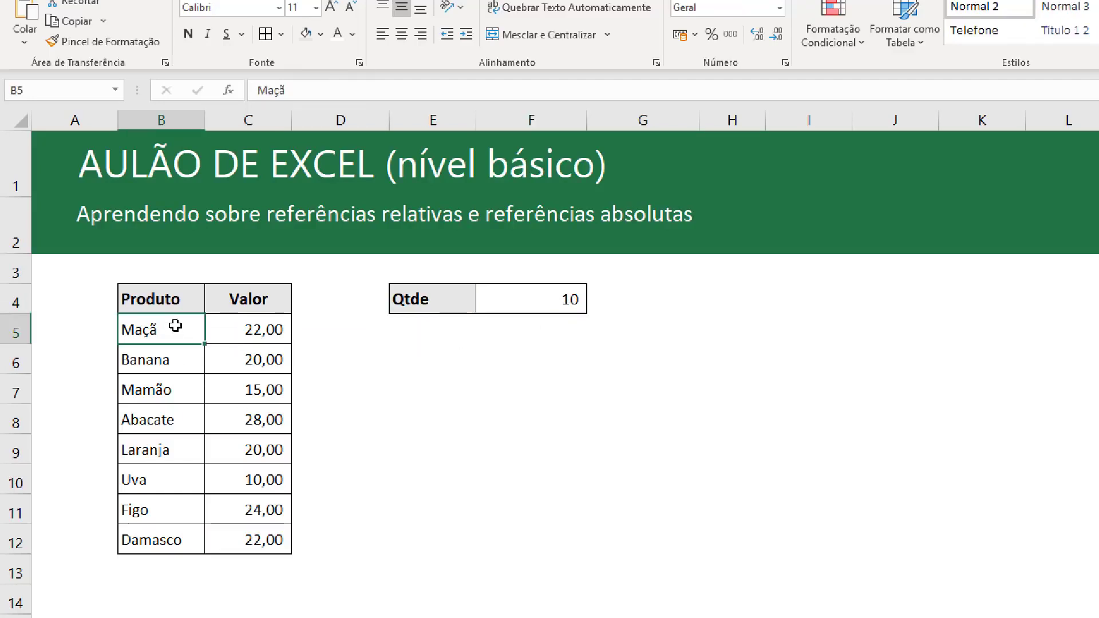
Enter =F4*C5 in E6 to multiply the Qtde by the Maçã value.
left_click(170, 358)
left_click(167, 379)
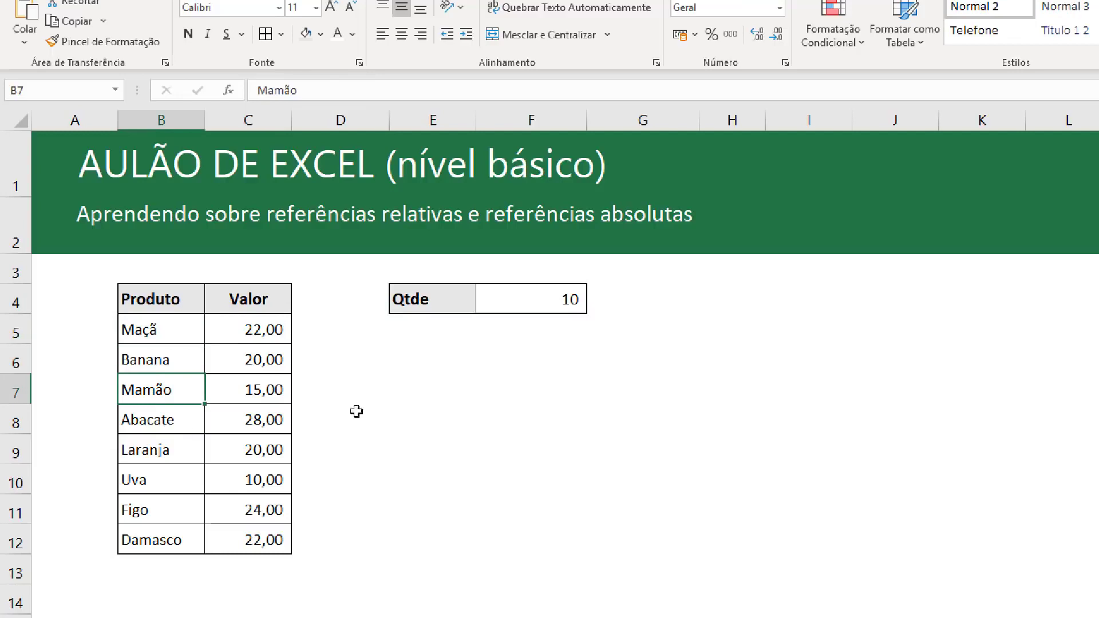
left_click(465, 355)
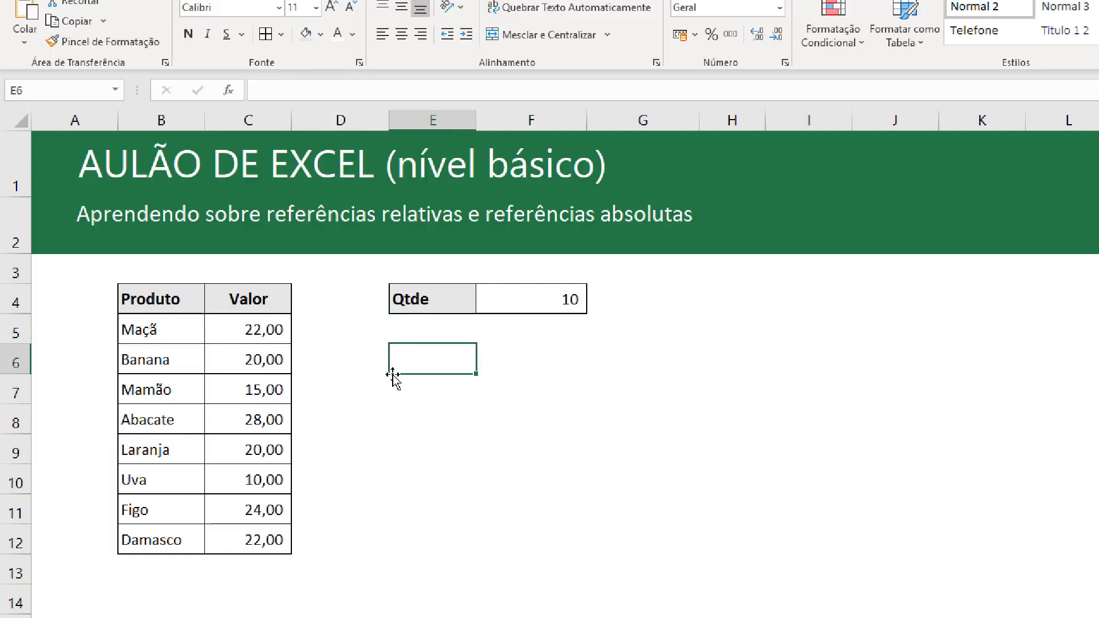
type("=")
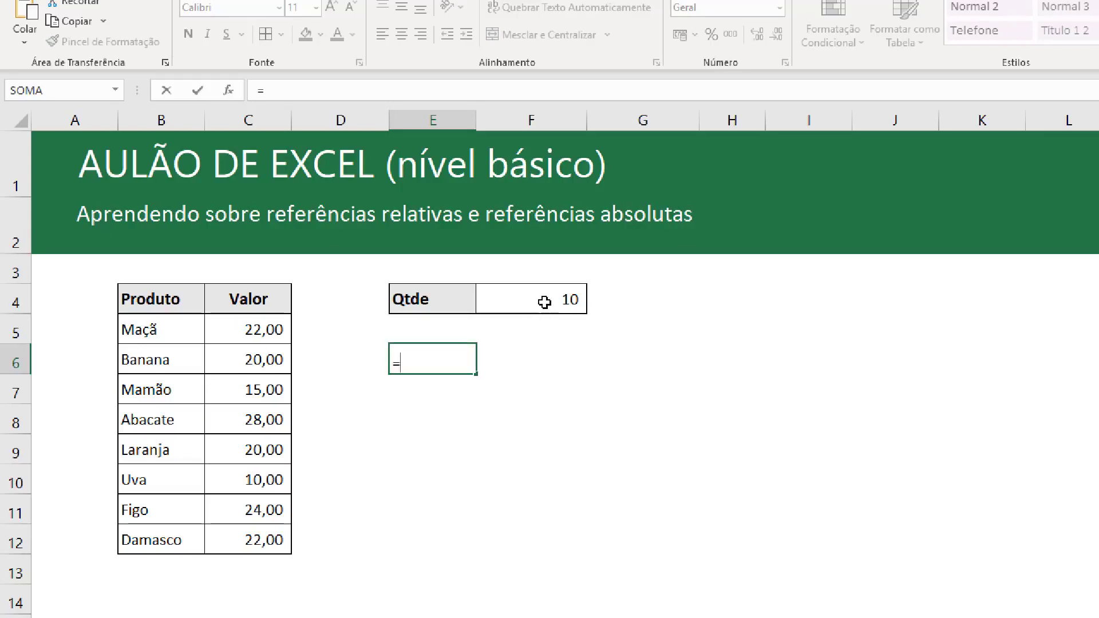
left_click(503, 306)
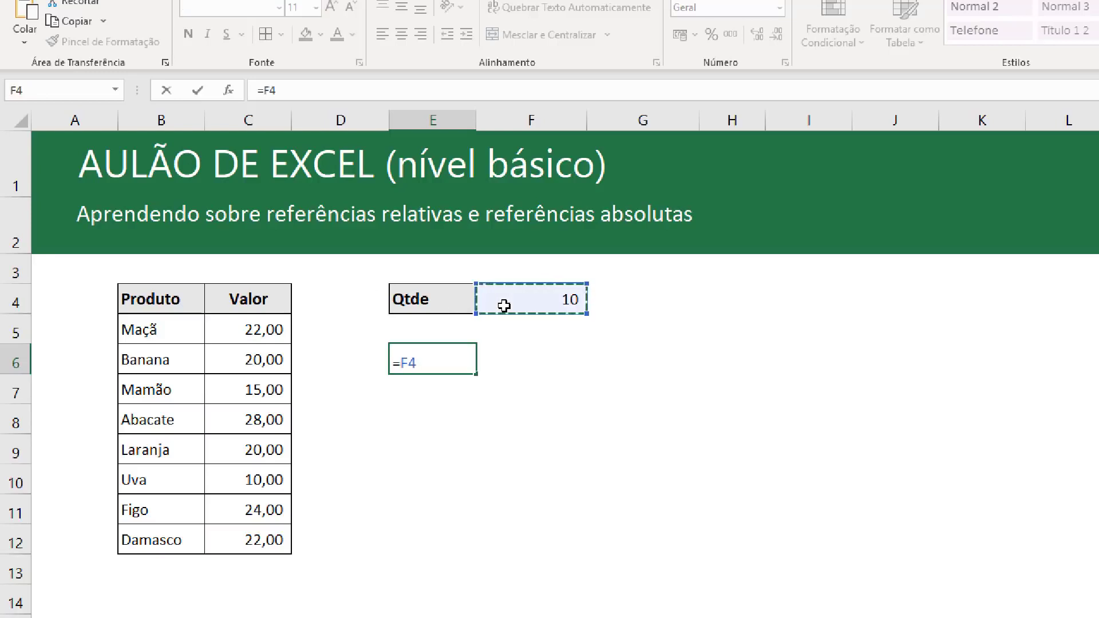
type("*")
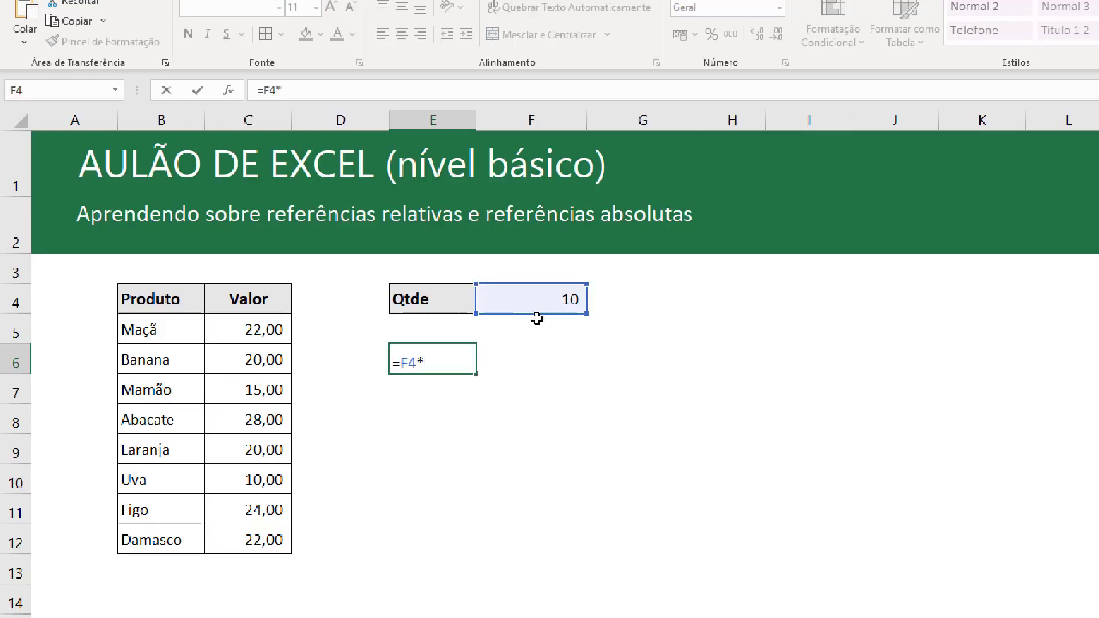
left_click(243, 329)
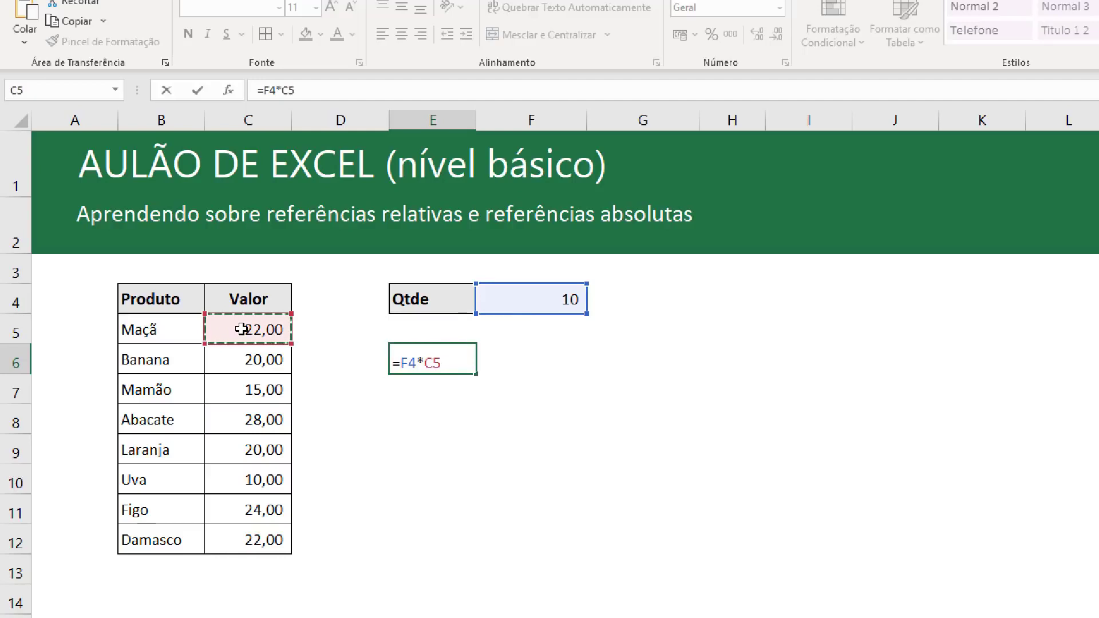
key("Return")
Check the multiplication formula in E6 and move the cell to D5, beside the Maçã value.
left_click(461, 360)
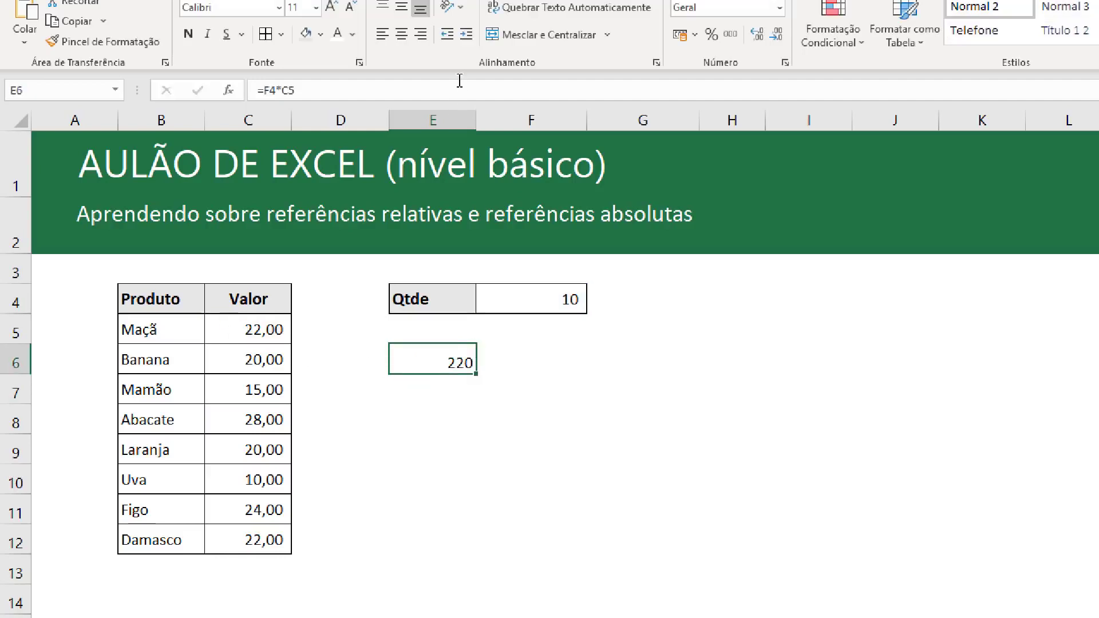
double_click(452, 370)
key("ctrl+Return")
left_click_drag(458, 346, 320, 336)
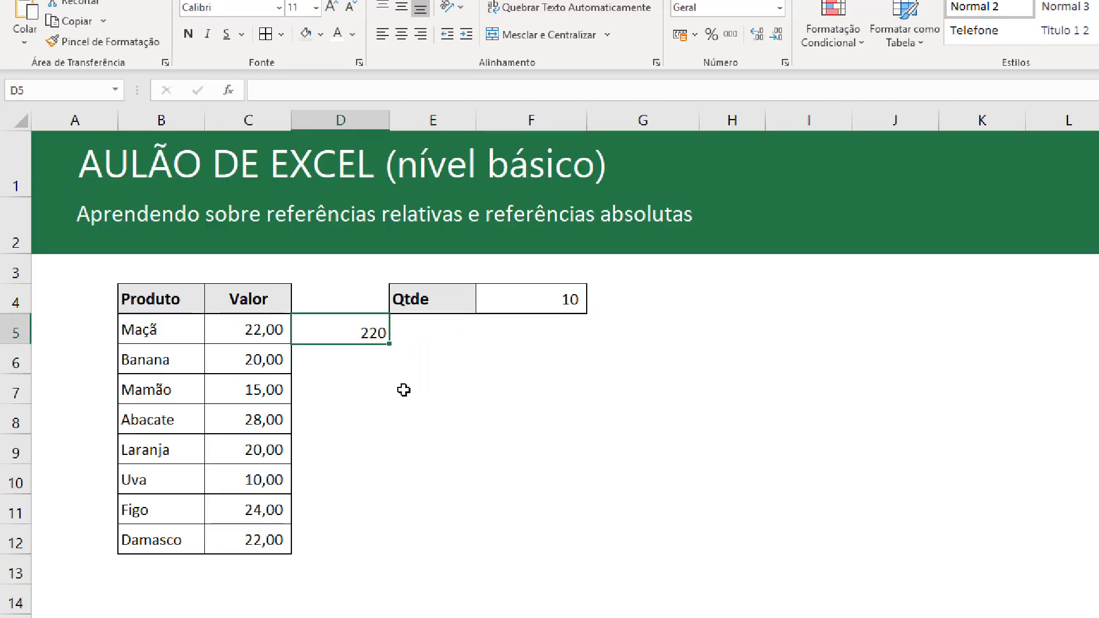
Insert an empty column E before the Qtde label.
left_click(425, 117)
right_click(422, 118)
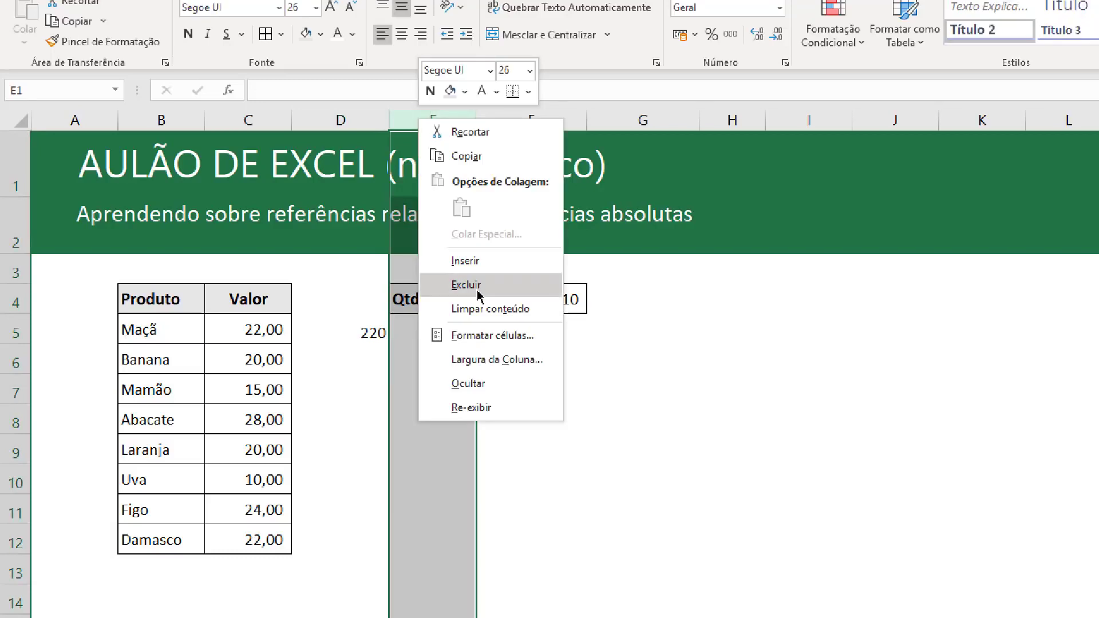
left_click(486, 269)
left_click(437, 355)
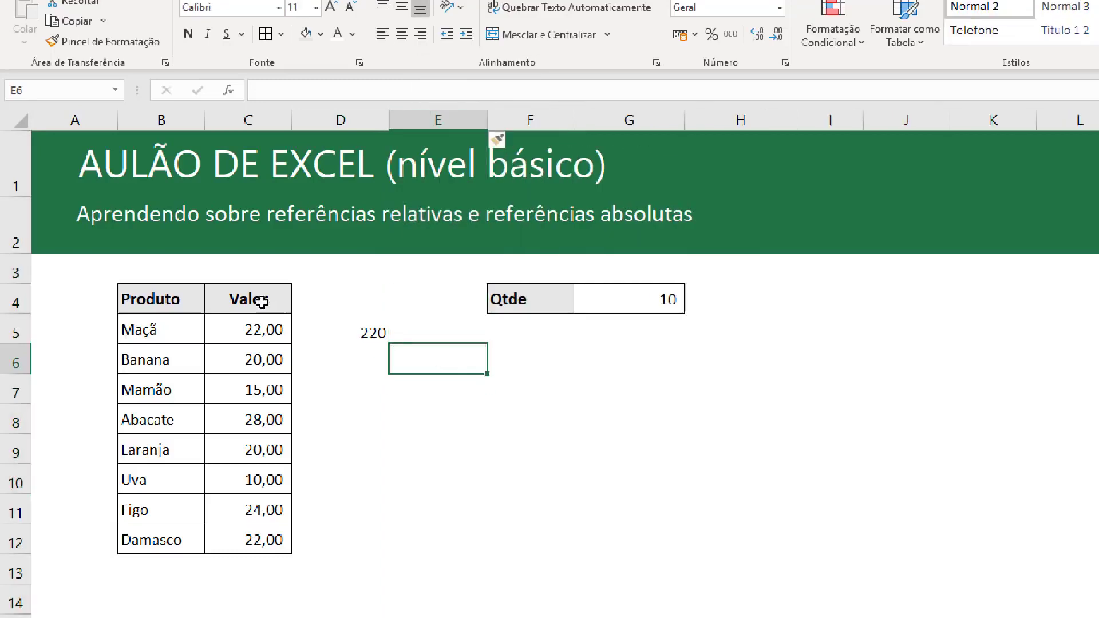
Copy the formatting of the Valor column, C4:C12, onto D4:D12 with Format Painter.
left_click(249, 328)
left_click_drag(253, 293, 255, 541)
left_click(97, 91)
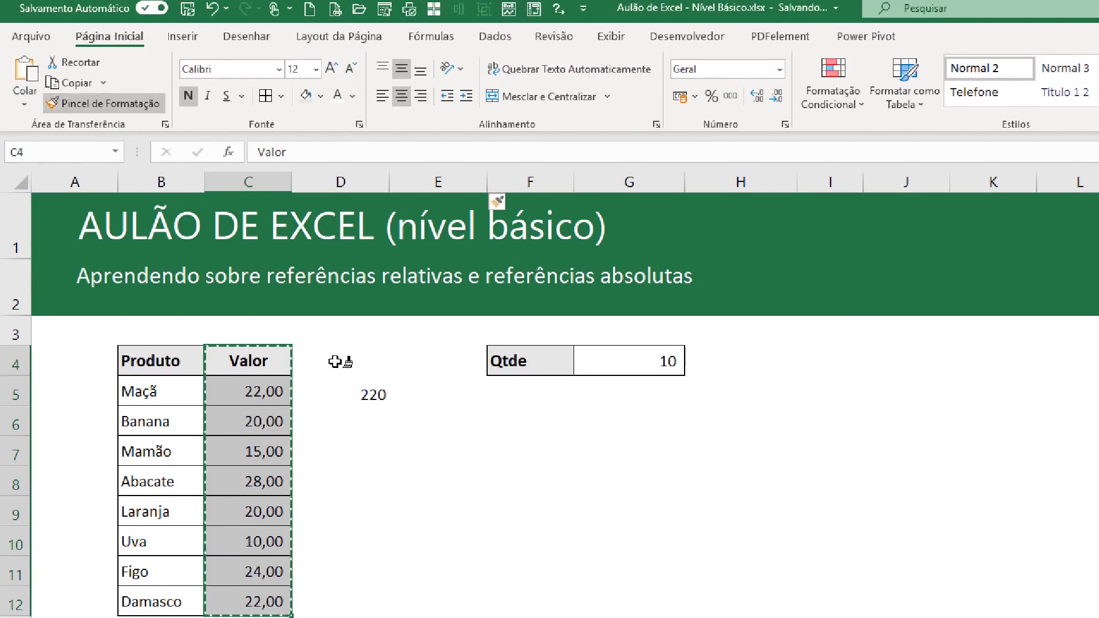
left_click(335, 348)
Enter the header "Valor Total" in D4.
left_click(350, 355)
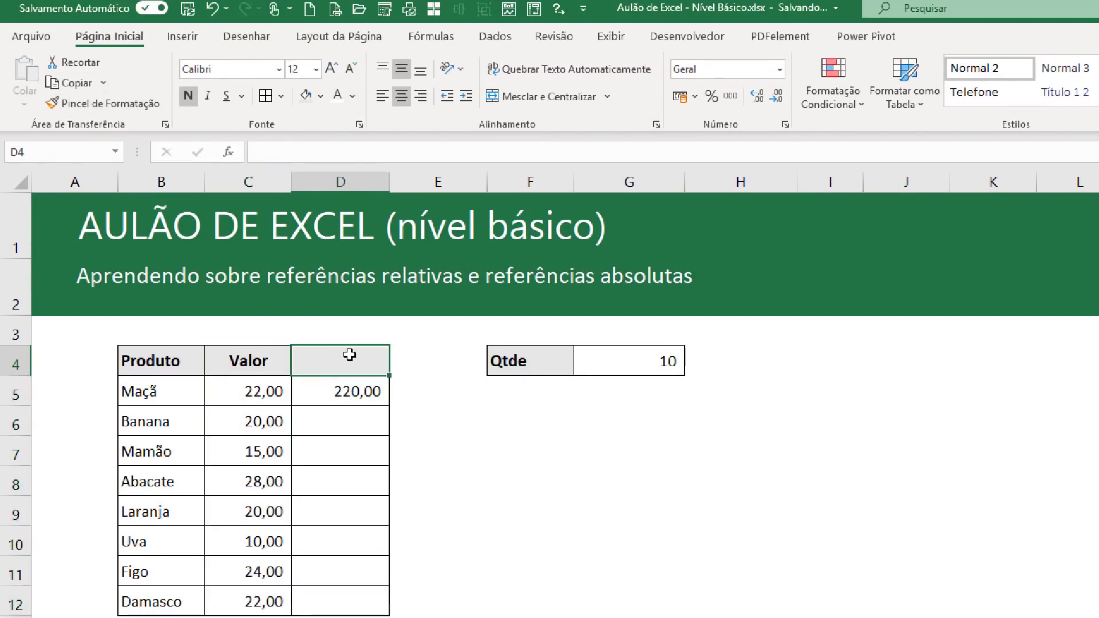
type("Valor Tot")
key("BackSpace")
key("BackSpace")
key("BackSpace")
key("BackSpace")
key("BackSpace")
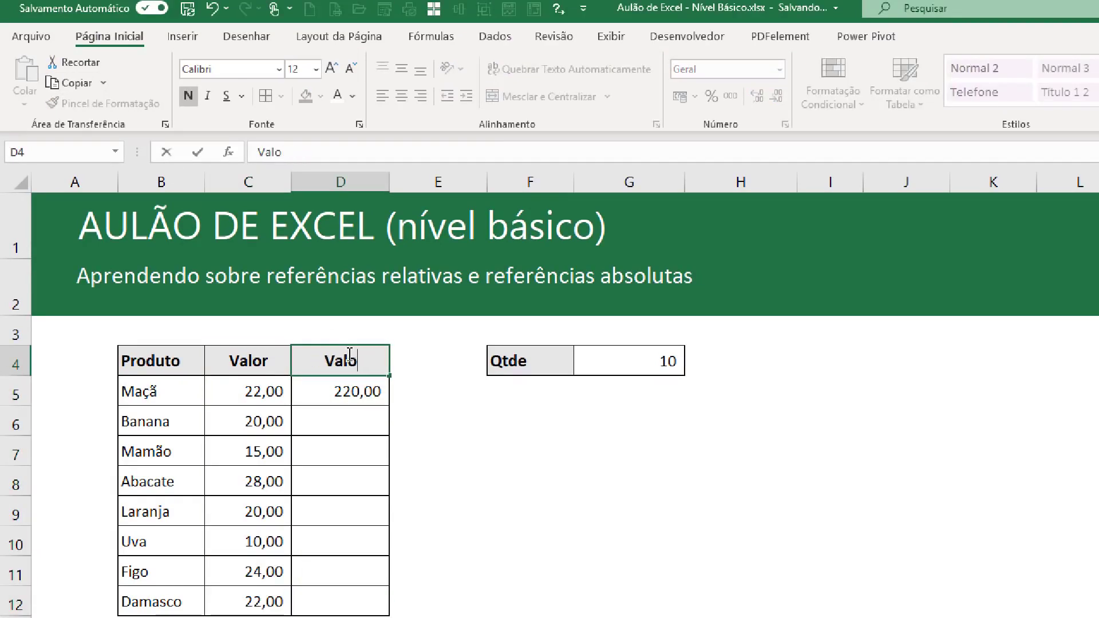
type("r Total")
key("Return")
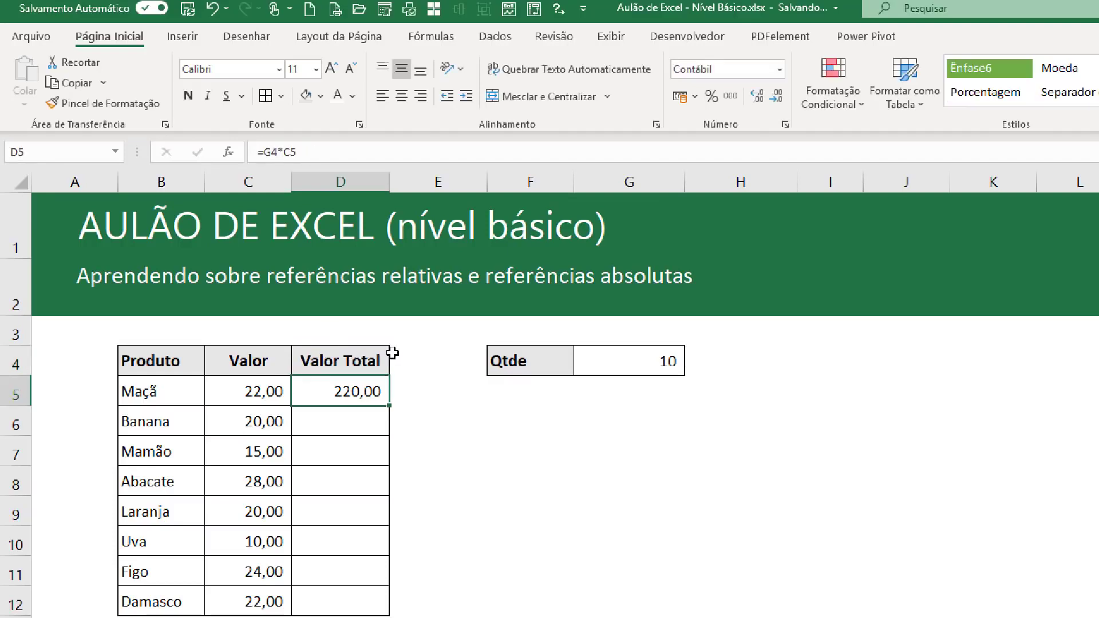
scroll(392, 353, "down", 3)
scroll(393, 191, "up", 3)
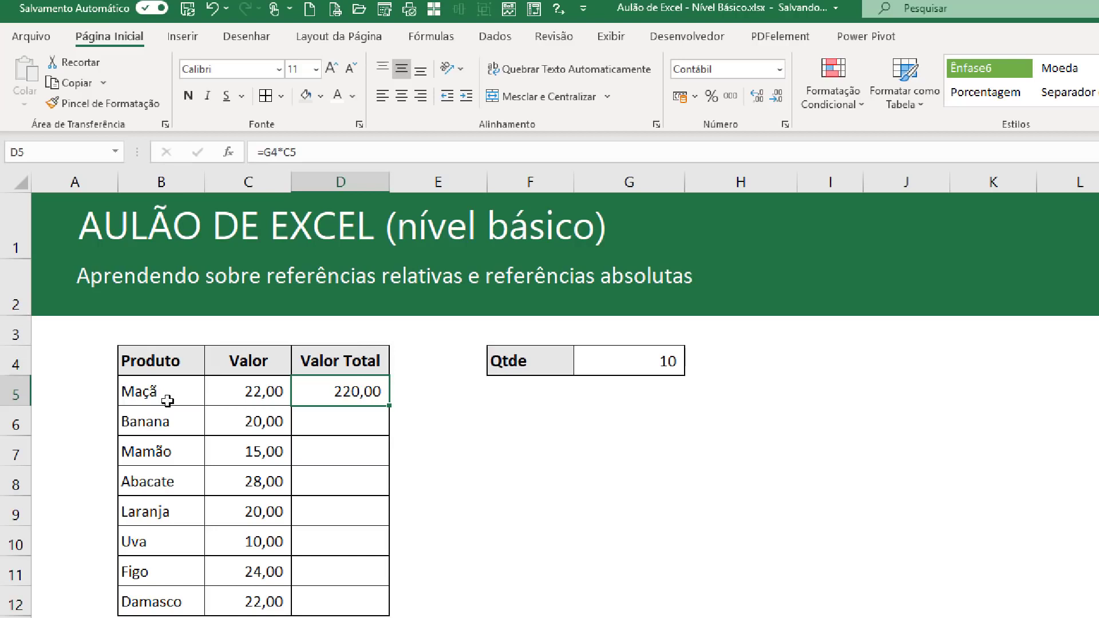
left_click(248, 413)
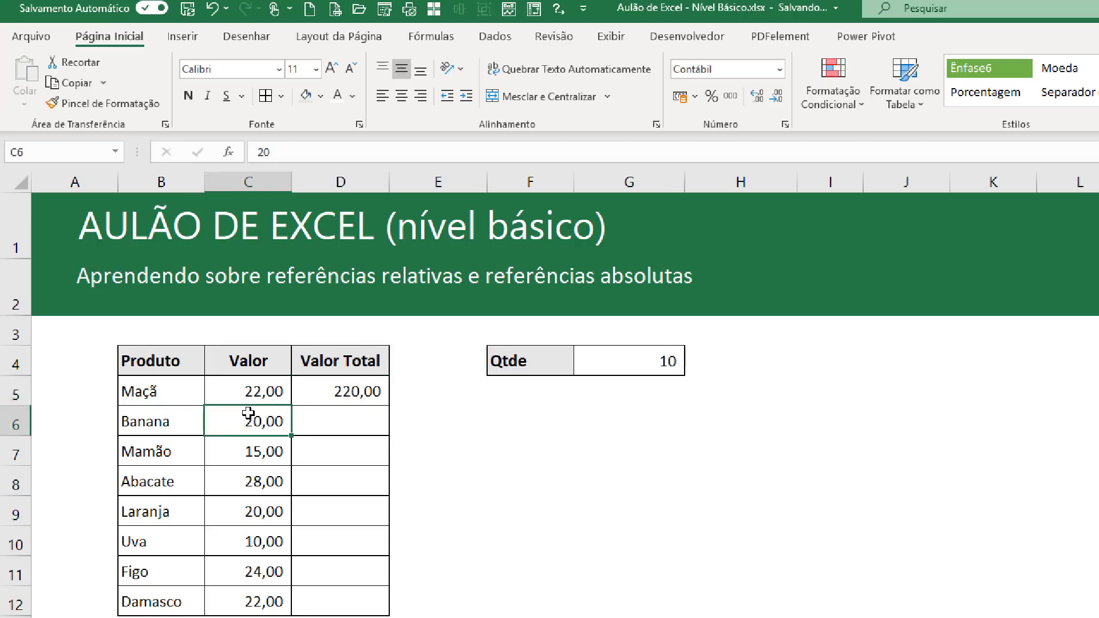
key("Down")
key("Down")
key("Down")
key("Down")
key("Down")
key("Down")
key("Down")
key("Down")
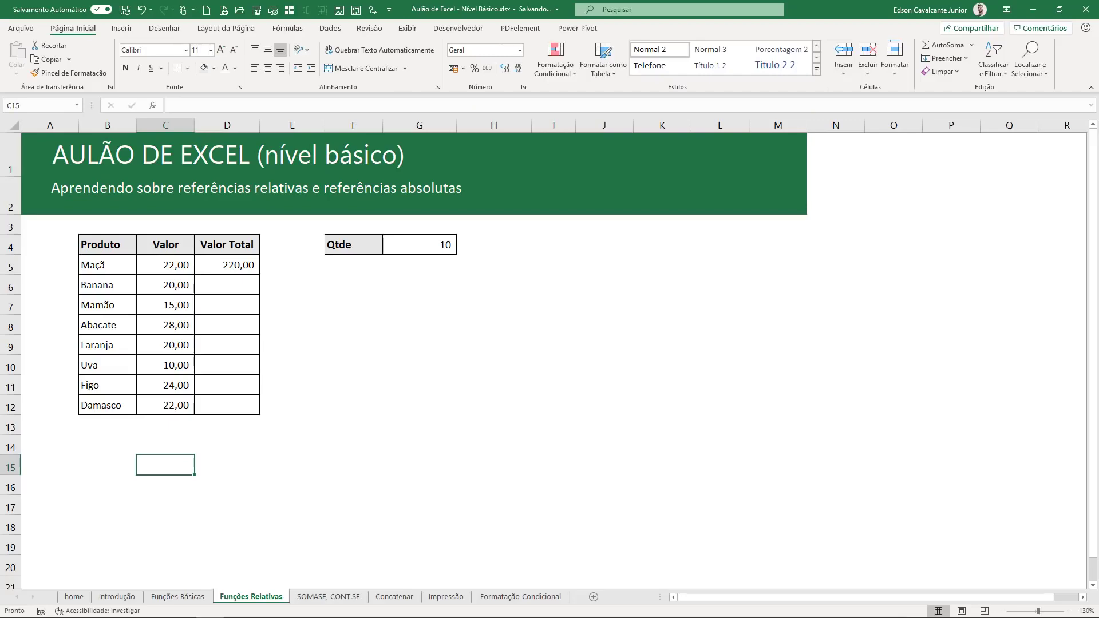
key("ctrl+1")
key("Escape")
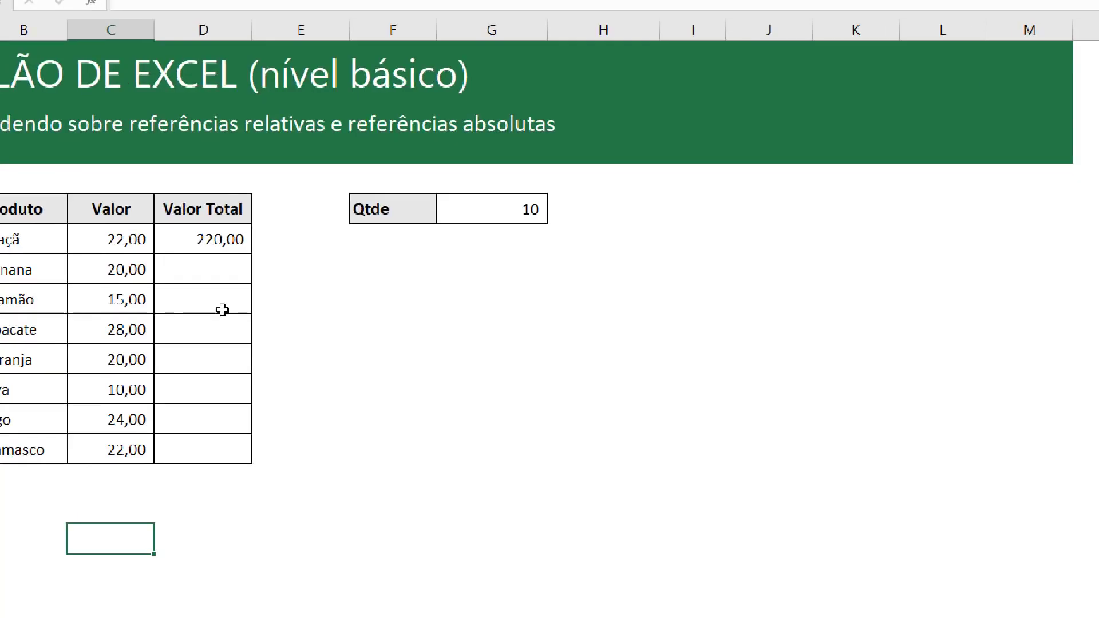
left_click(441, 288)
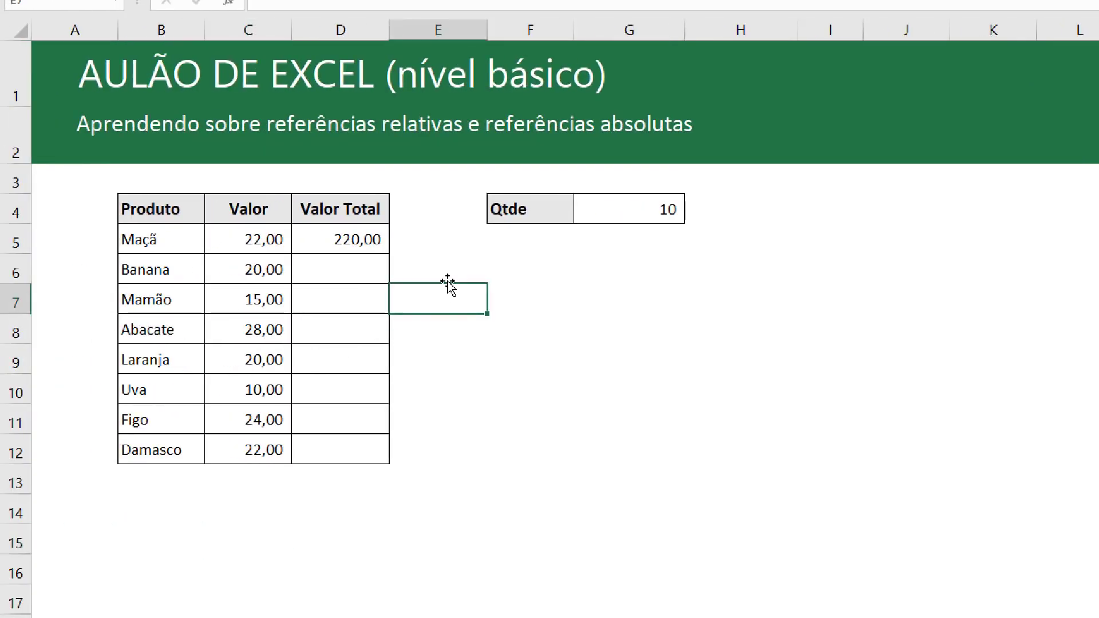
Enter =C6*G4 in D6 to calculate the Valor Total for Banana.
left_click(343, 235)
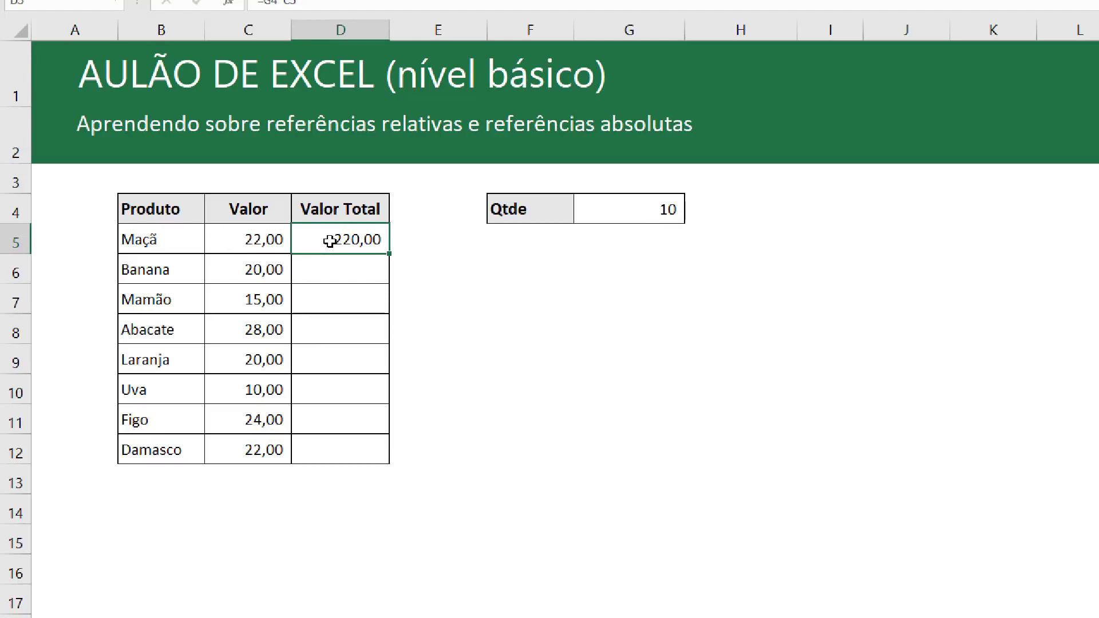
left_click(329, 280)
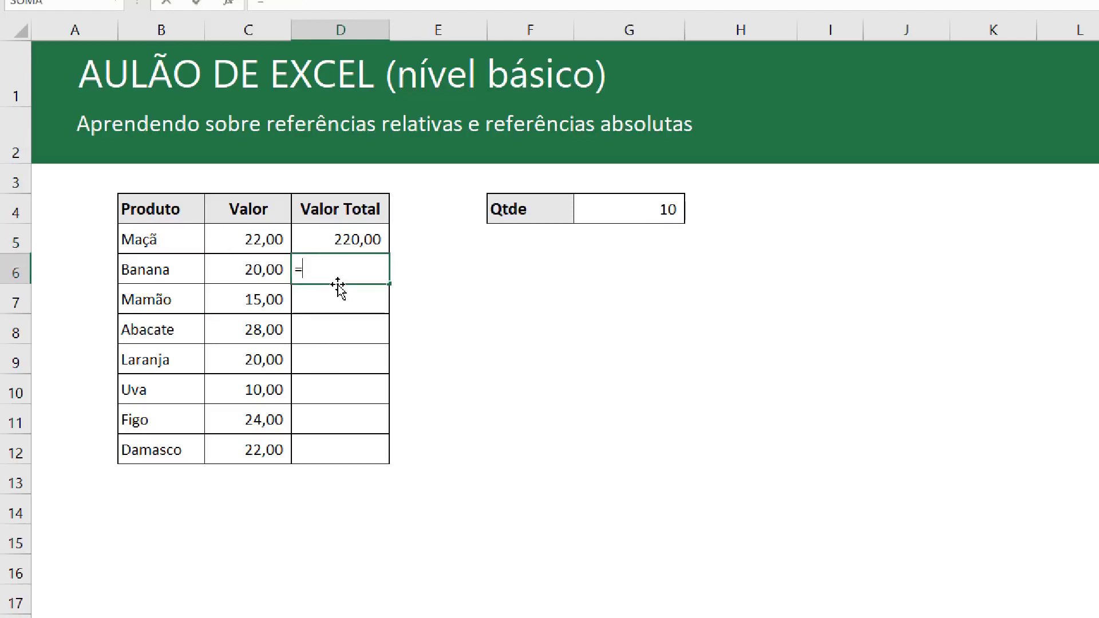
type("=")
left_click(243, 277)
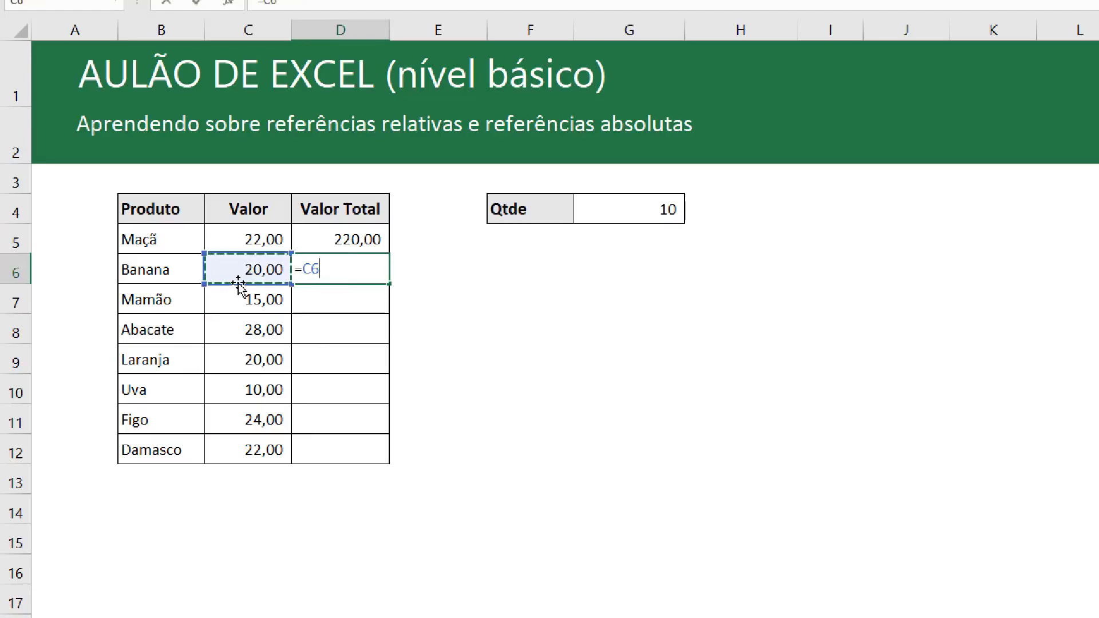
type("*")
left_click(634, 200)
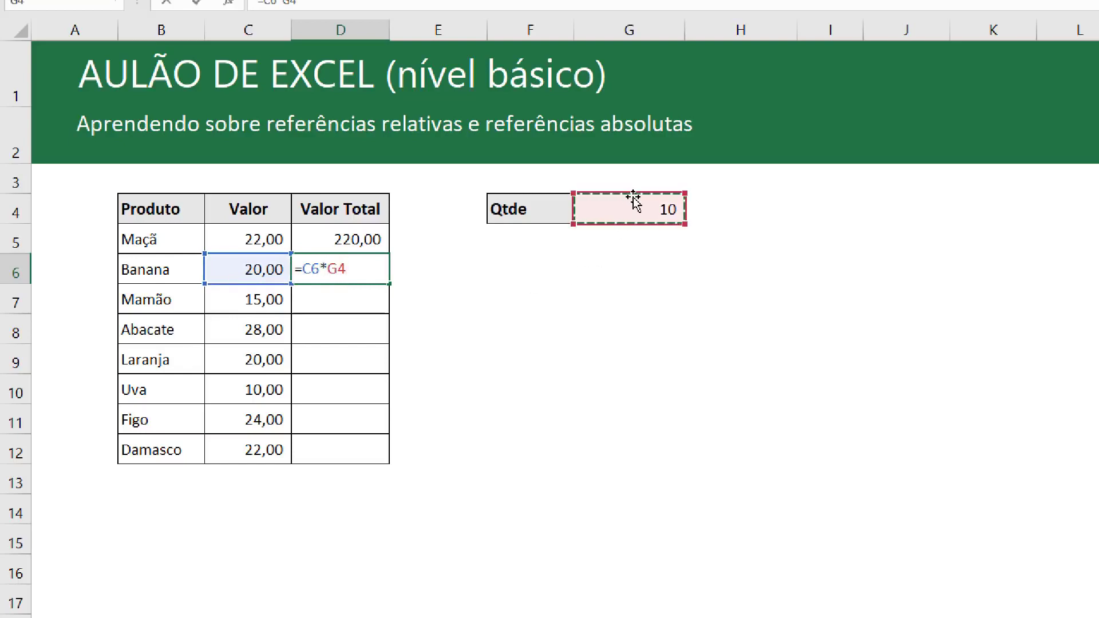
key("Return")
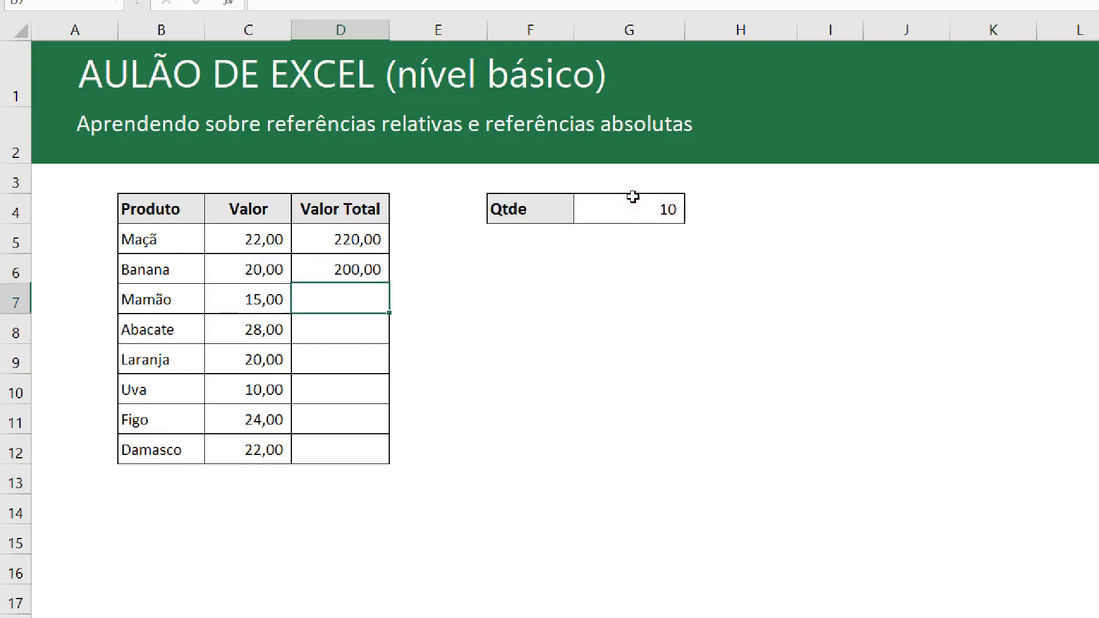
Fill the D5 formula down through D12 and inspect the cell references in D6.
left_click(355, 240)
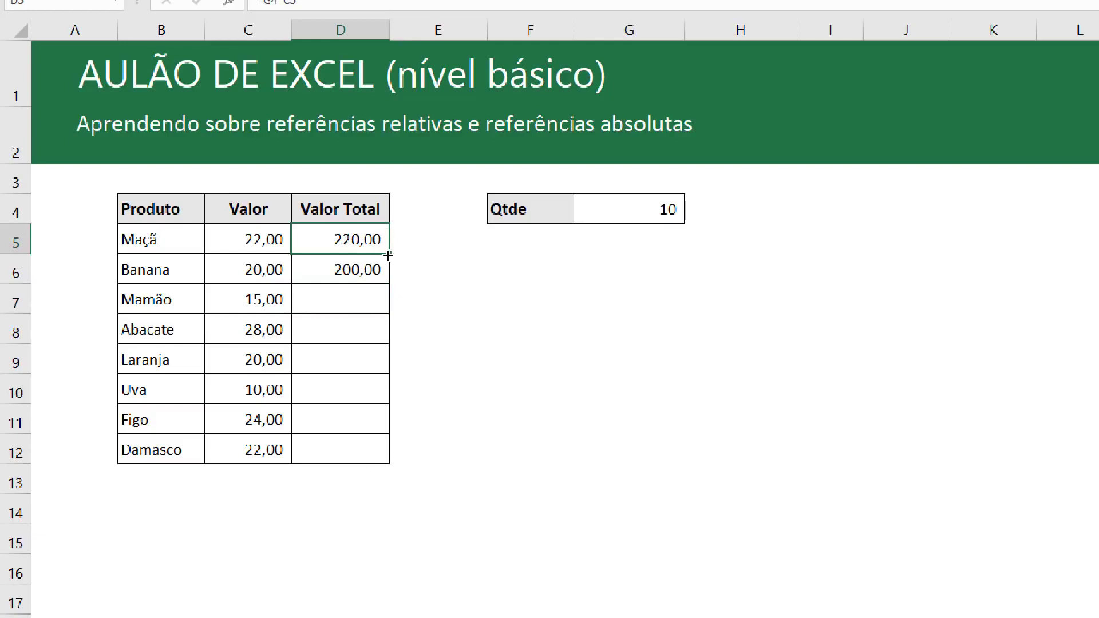
left_click_drag(388, 255, 381, 458)
left_click(352, 257)
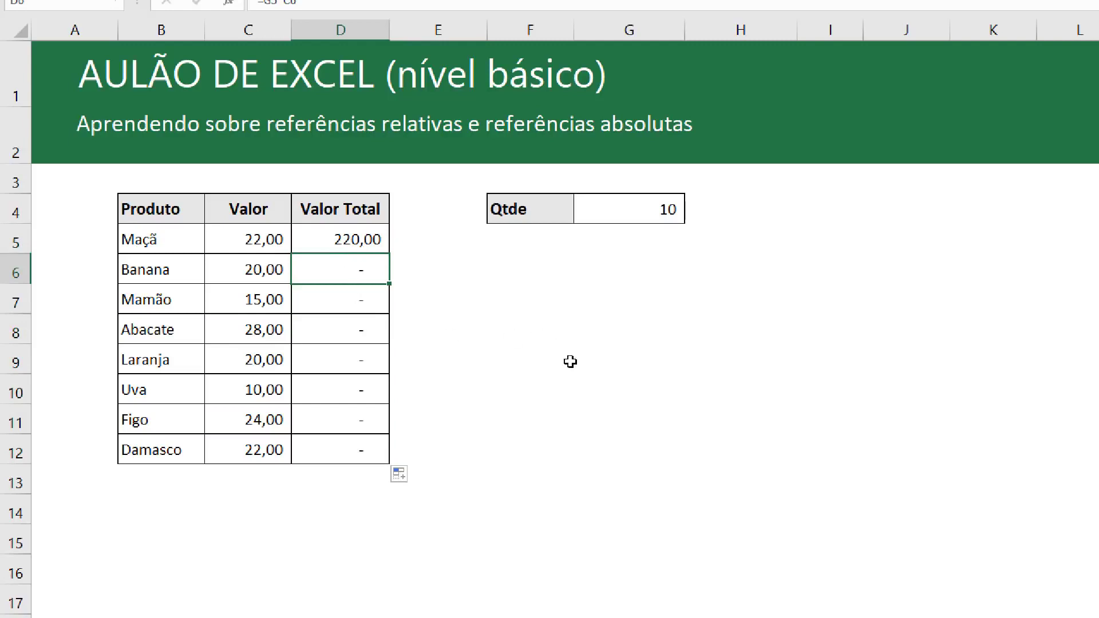
key("F2")
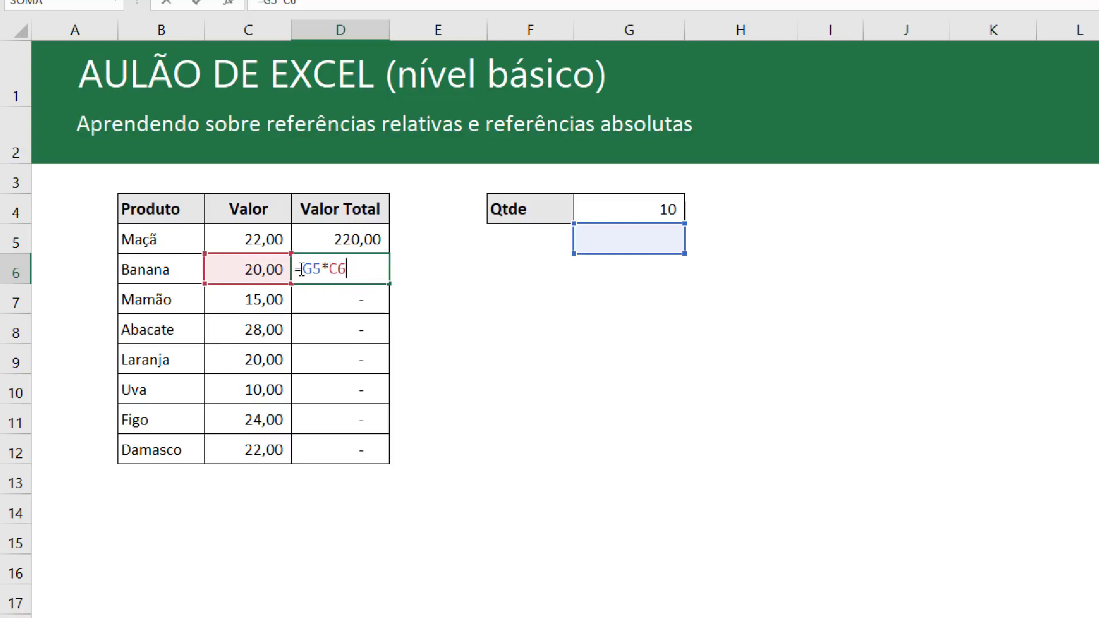
key("Escape")
key("F2")
key("Escape")
Examine which cells the copied Valor Total formulas in D7 through D12 refer to.
double_click(348, 302)
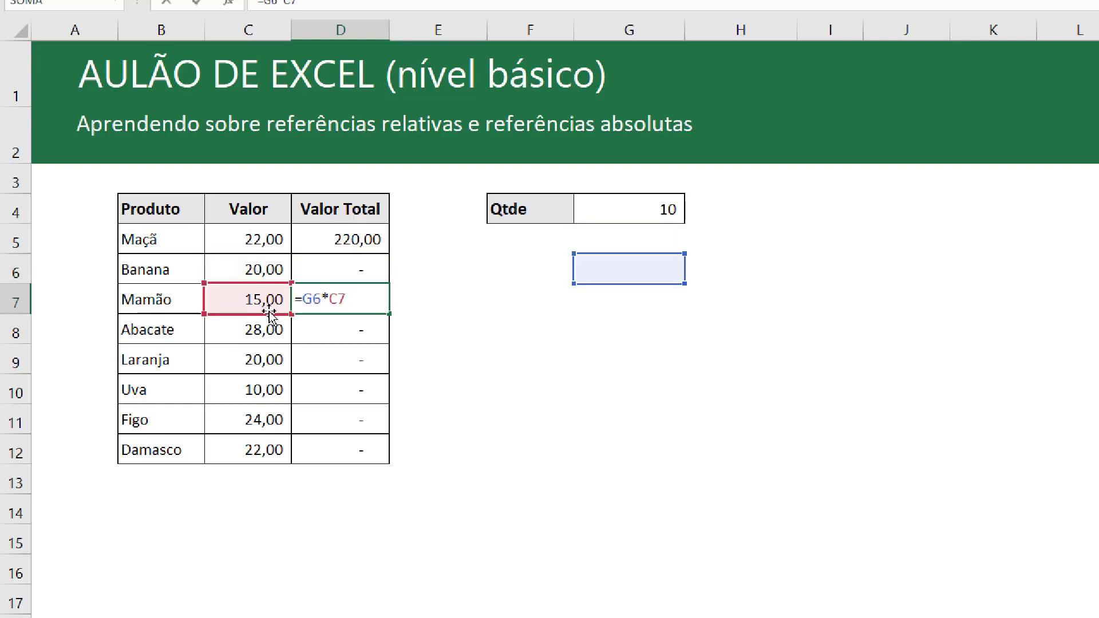
double_click(326, 337)
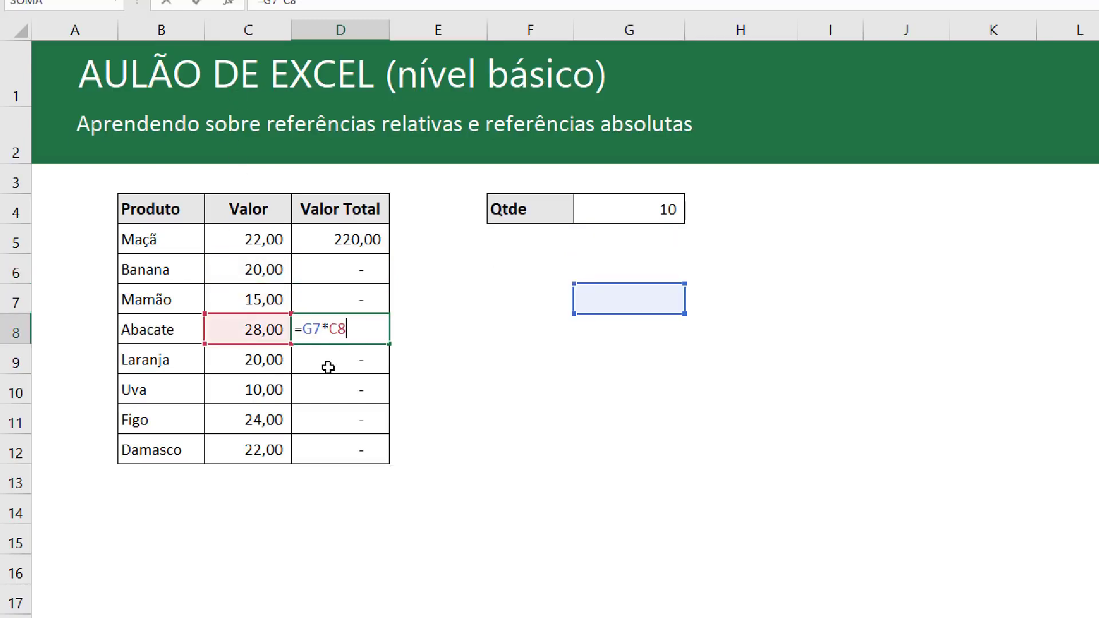
double_click(344, 353)
key("Escape")
double_click(324, 392)
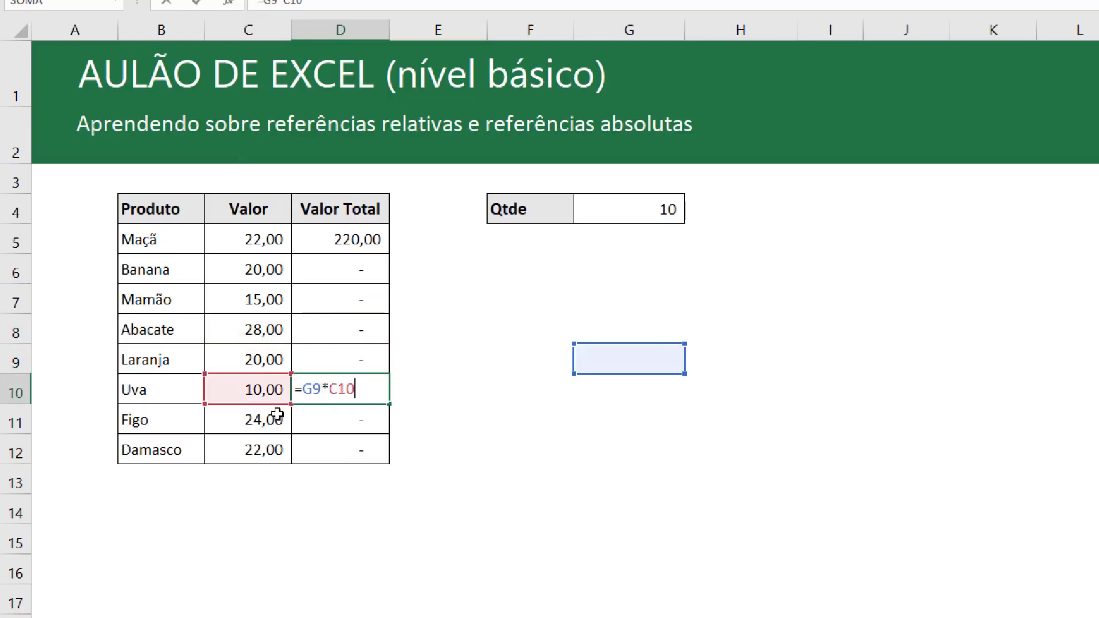
left_click(315, 428)
double_click(316, 428)
key("Escape")
double_click(319, 450)
key("Escape")
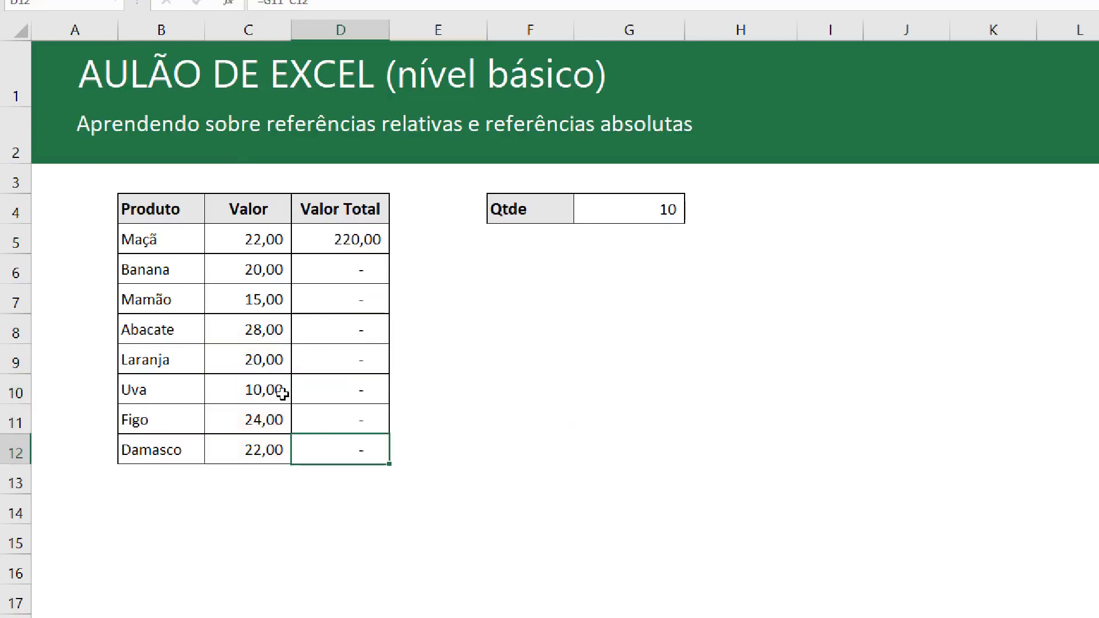
Make the Qtde reference in the D5 formula absolute so that it reads =$G$4*C5.
left_click(664, 208)
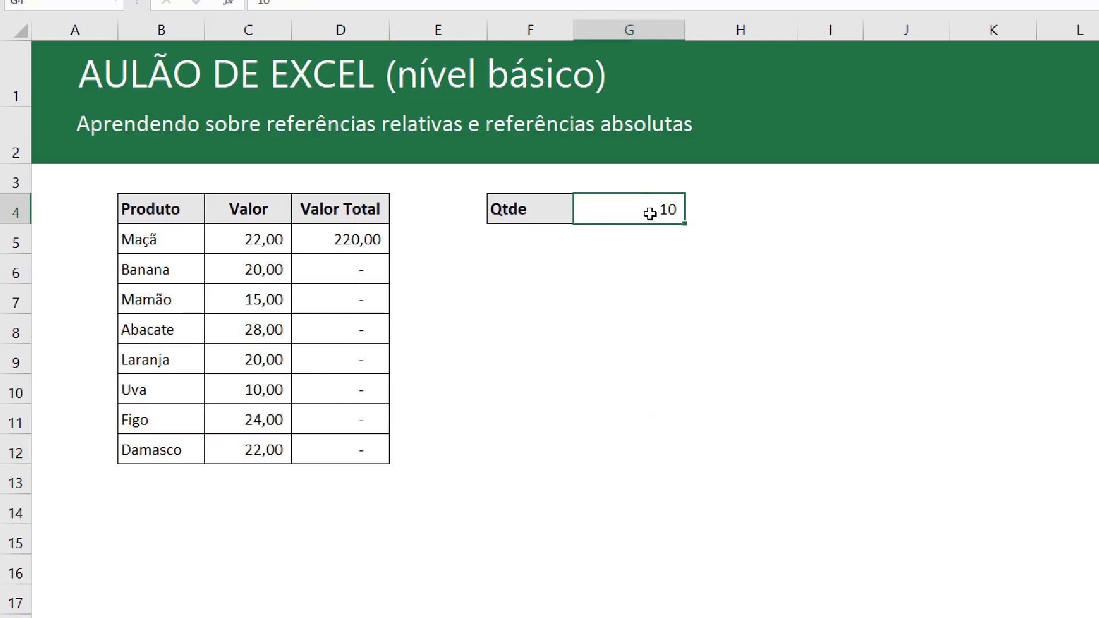
double_click(343, 239)
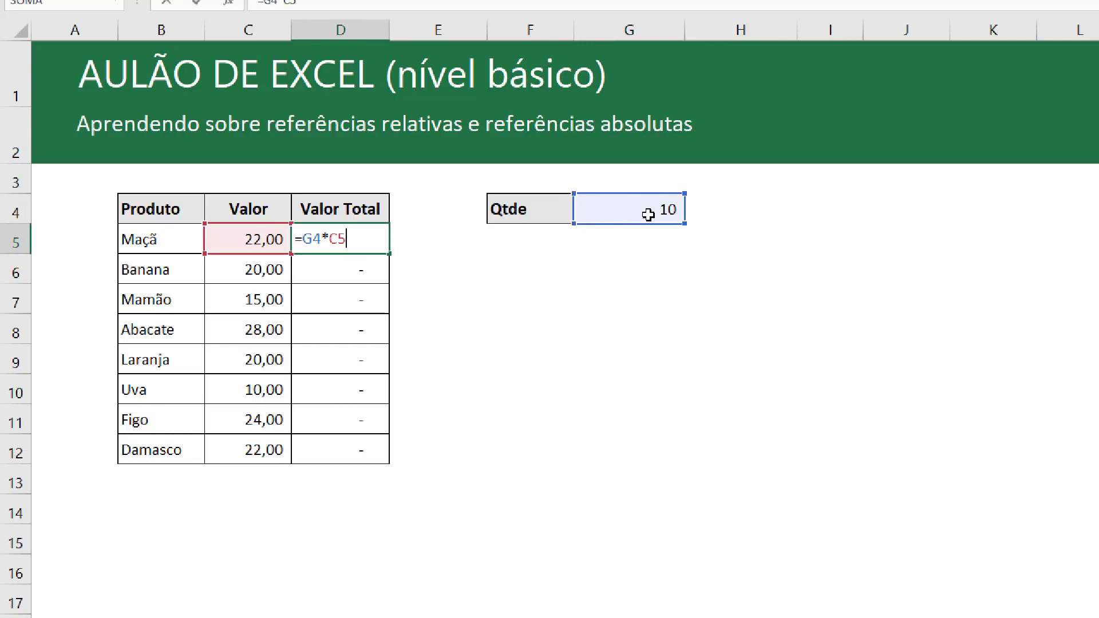
left_click_drag(304, 238, 324, 236)
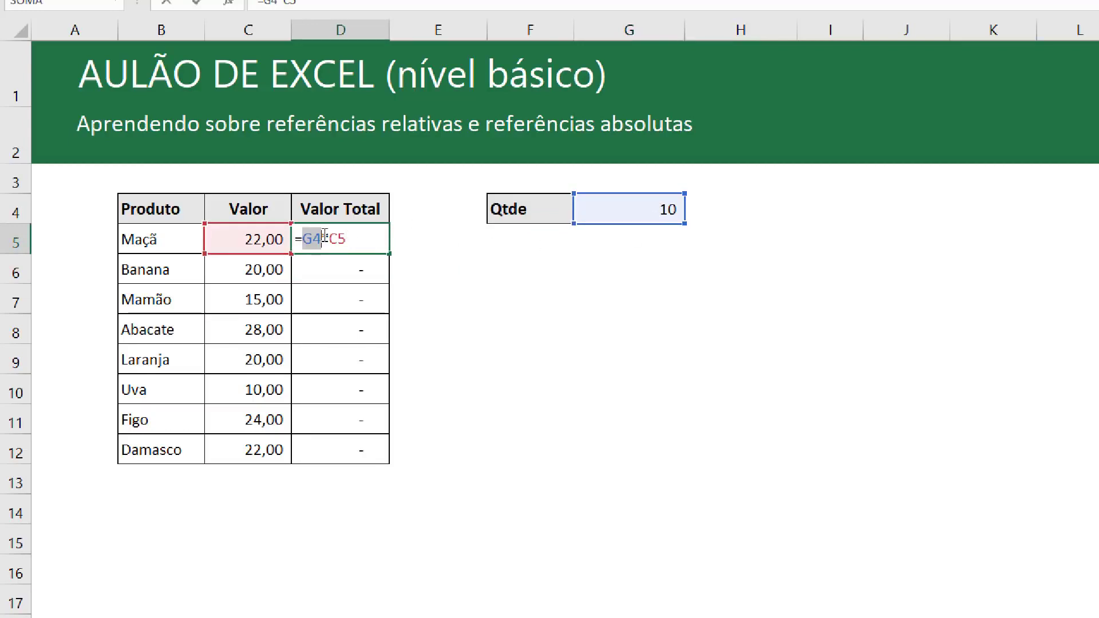
key("F4")
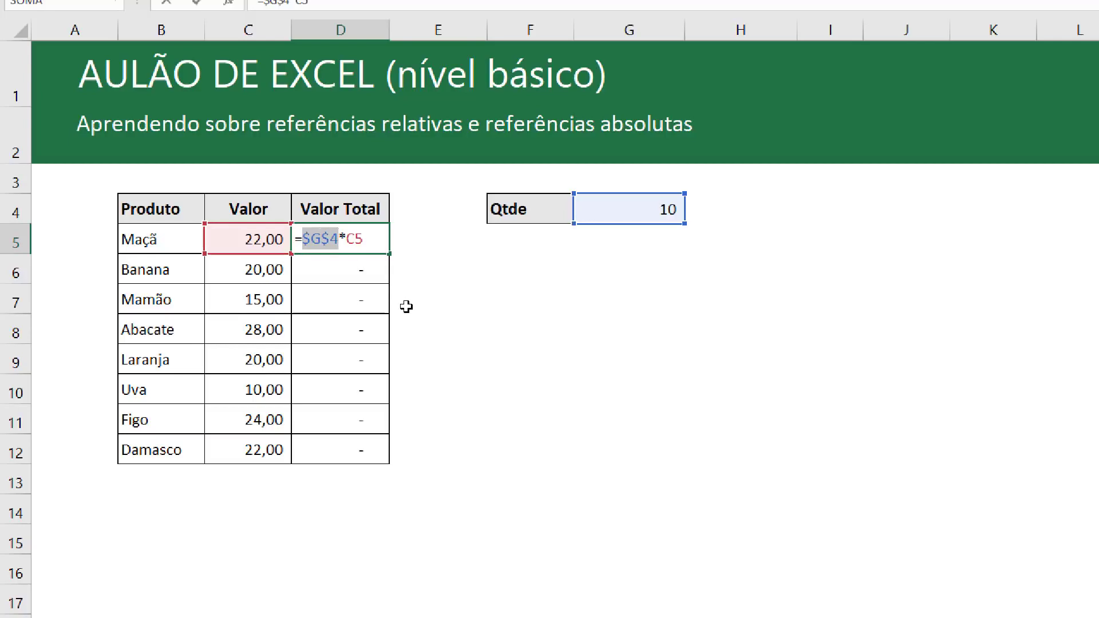
key("Return")
double_click(324, 238)
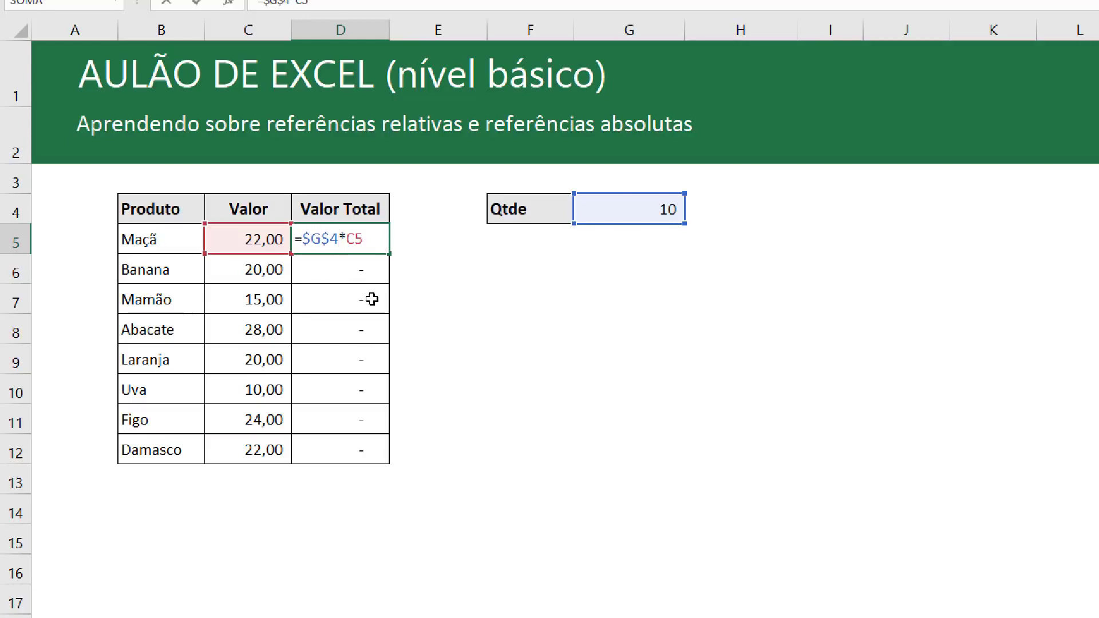
key("Return")
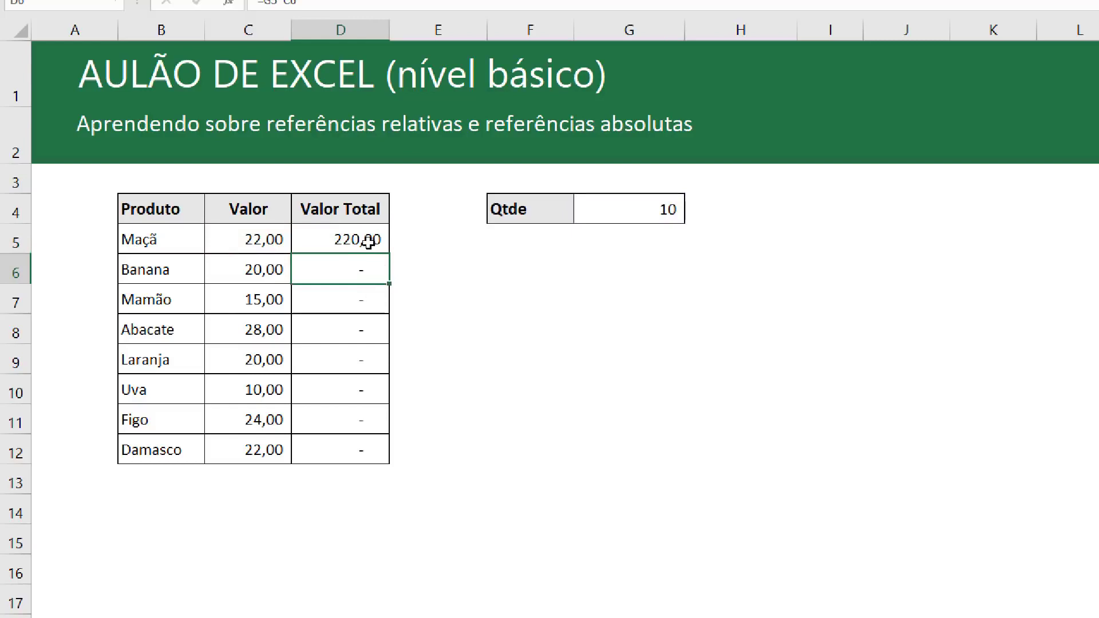
Fill the D5 formula down through D12 and inspect the cell references in D7.
left_click(368, 240)
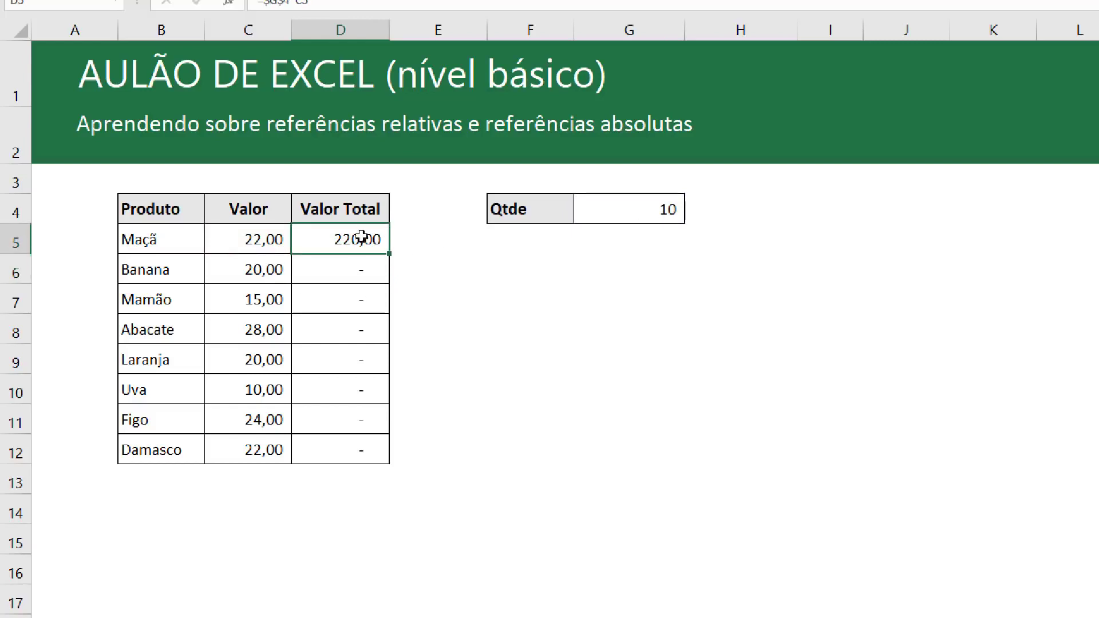
left_click_drag(389, 253, 366, 461)
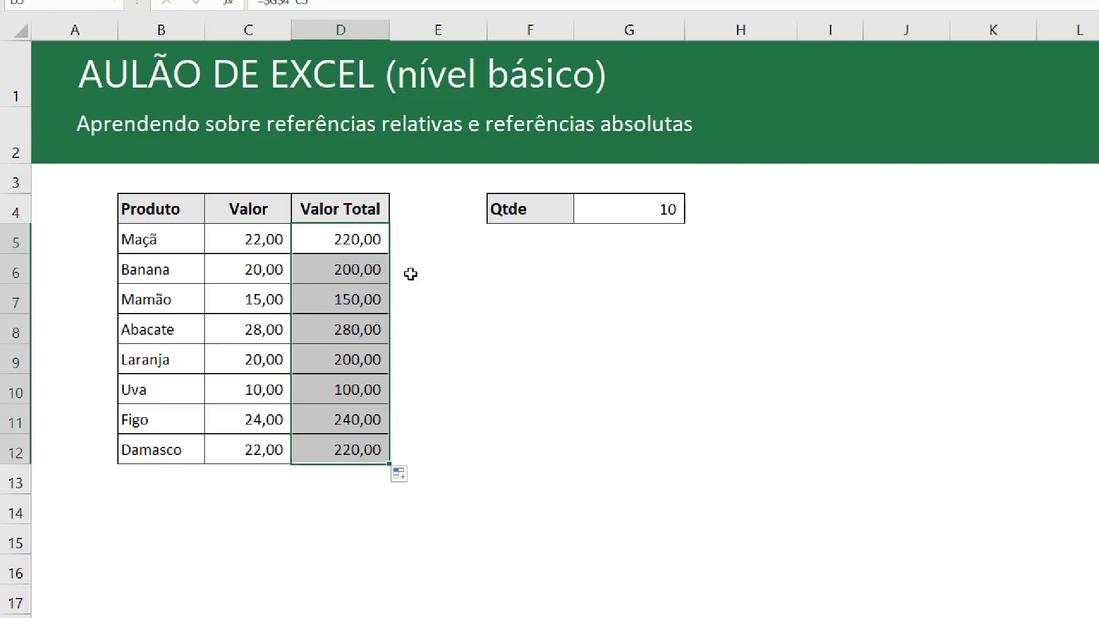
left_click(359, 293)
key("F2")
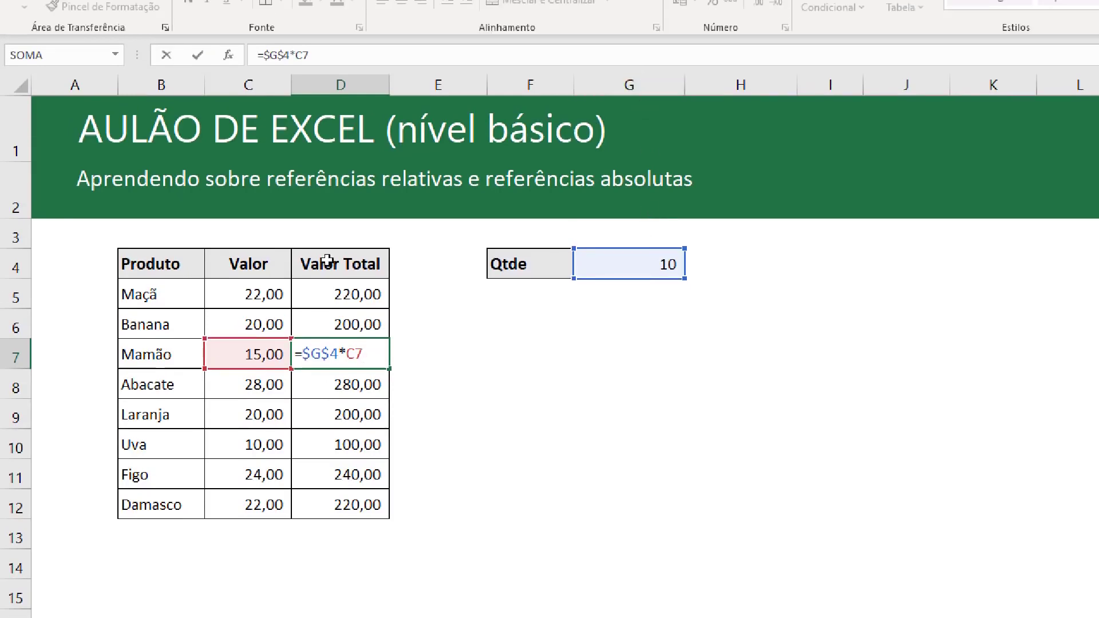
key("Return")
key("Return")
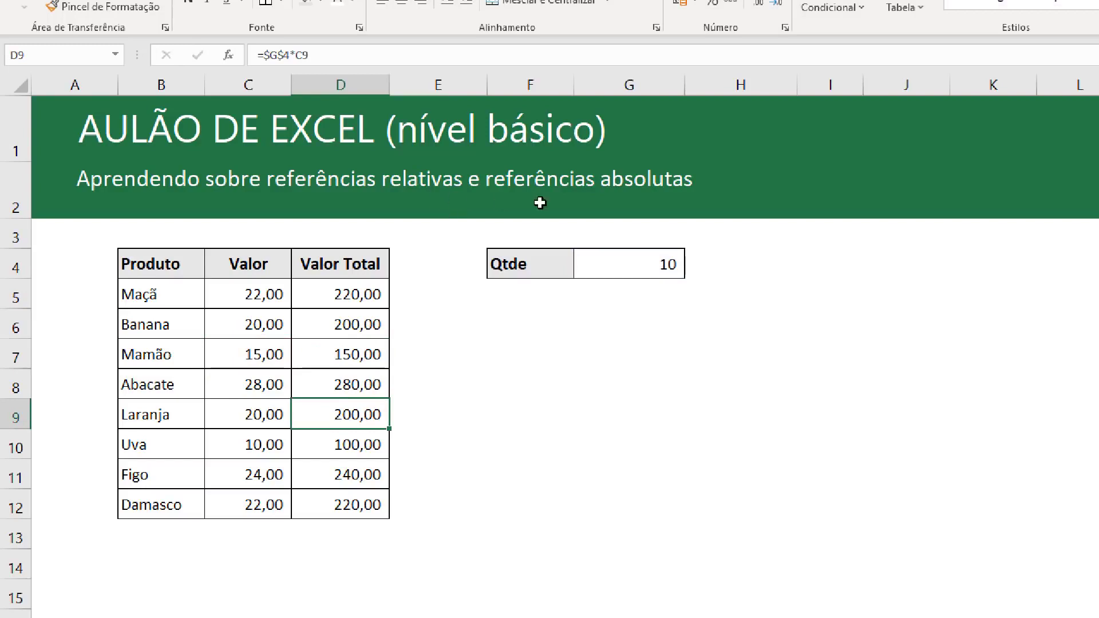
Reapply the D5 formula down through D12 and check which cells the D12 formula refers to.
left_click(341, 294)
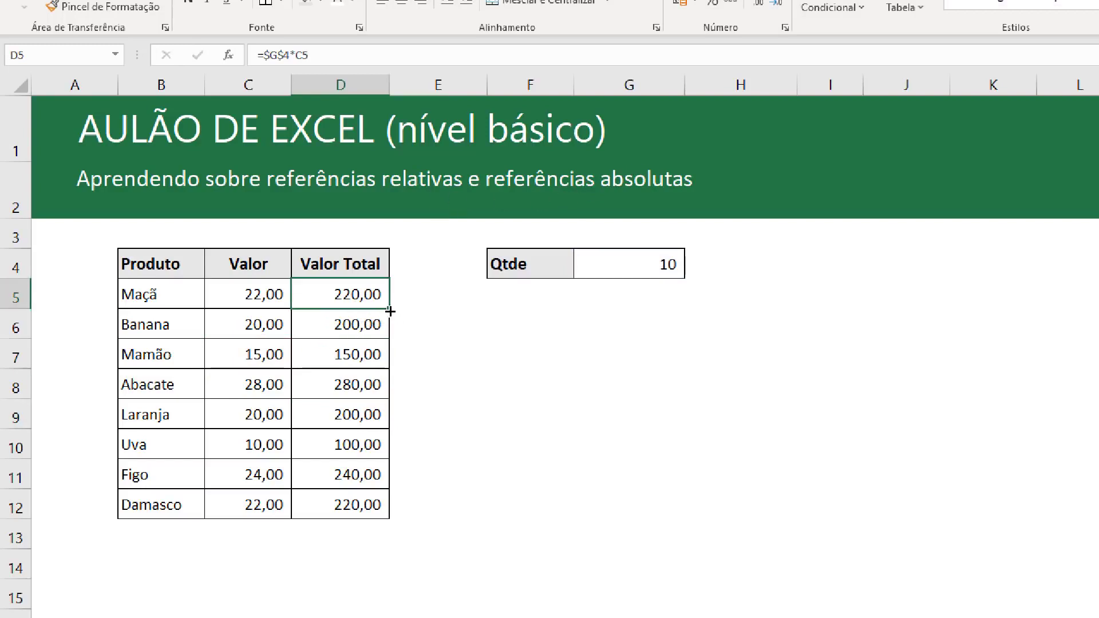
left_click_drag(390, 310, 385, 518)
double_click(356, 497)
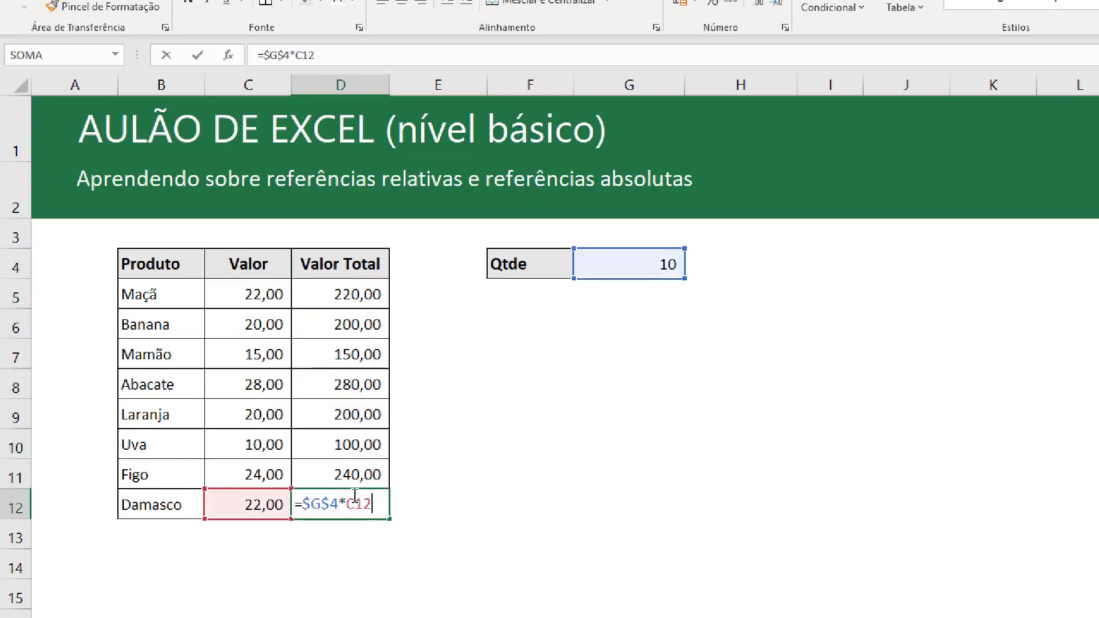
key("Escape")
Extend the D12 formula down to D22, inspect the references in D14, and undo the fill.
scroll(356, 462, "down", 5)
scroll(375, 137, "up", 3)
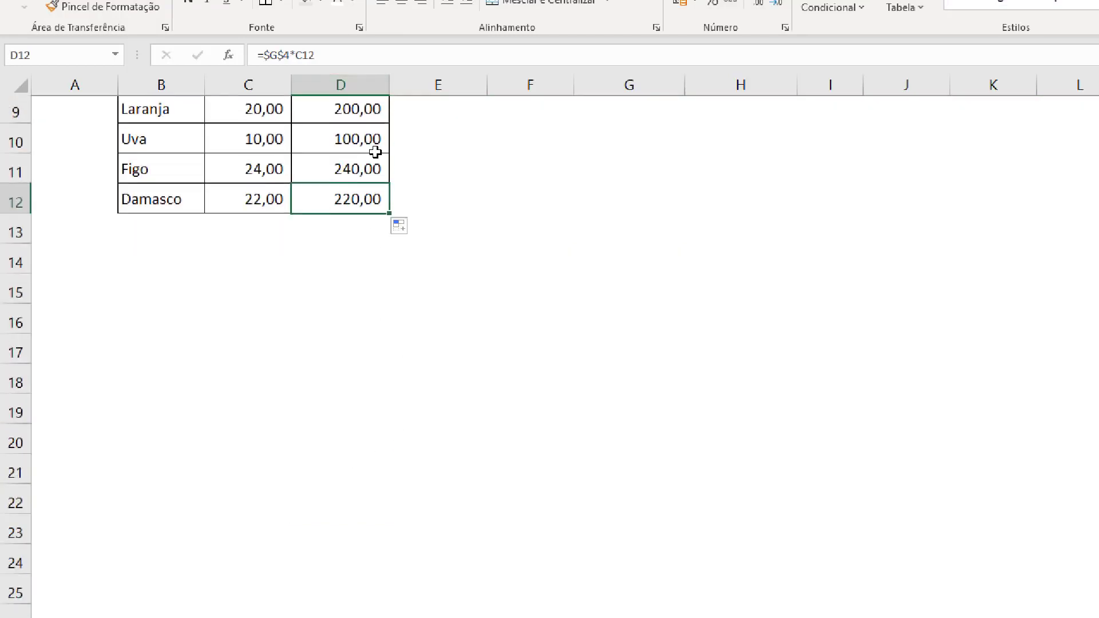
left_click_drag(389, 226, 360, 528)
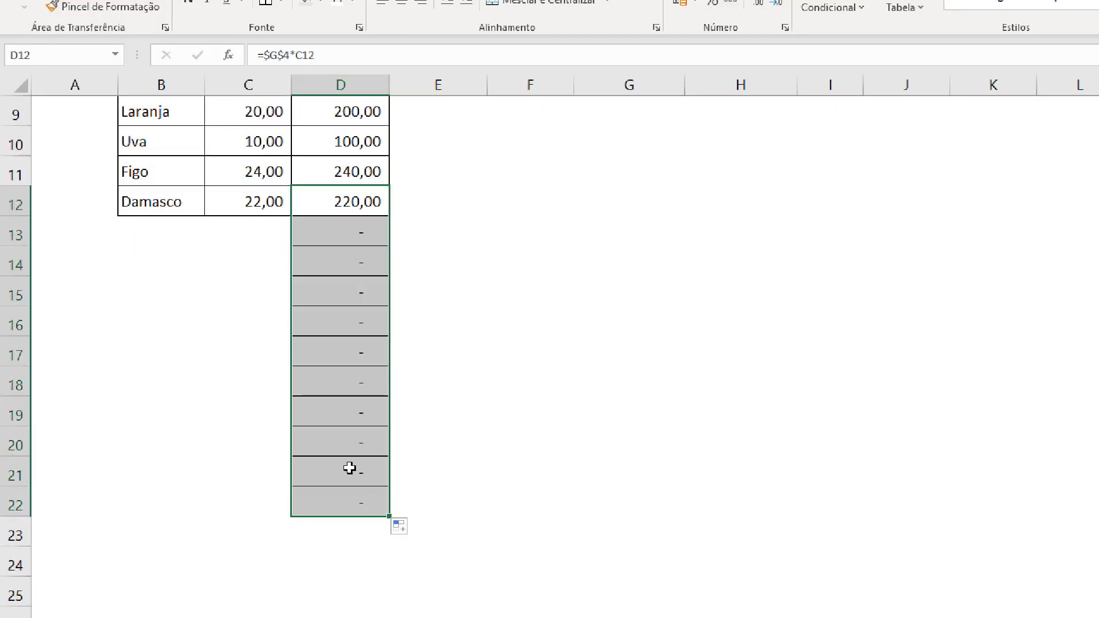
left_click(339, 212)
double_click(341, 256)
scroll(481, 395, "up", 3)
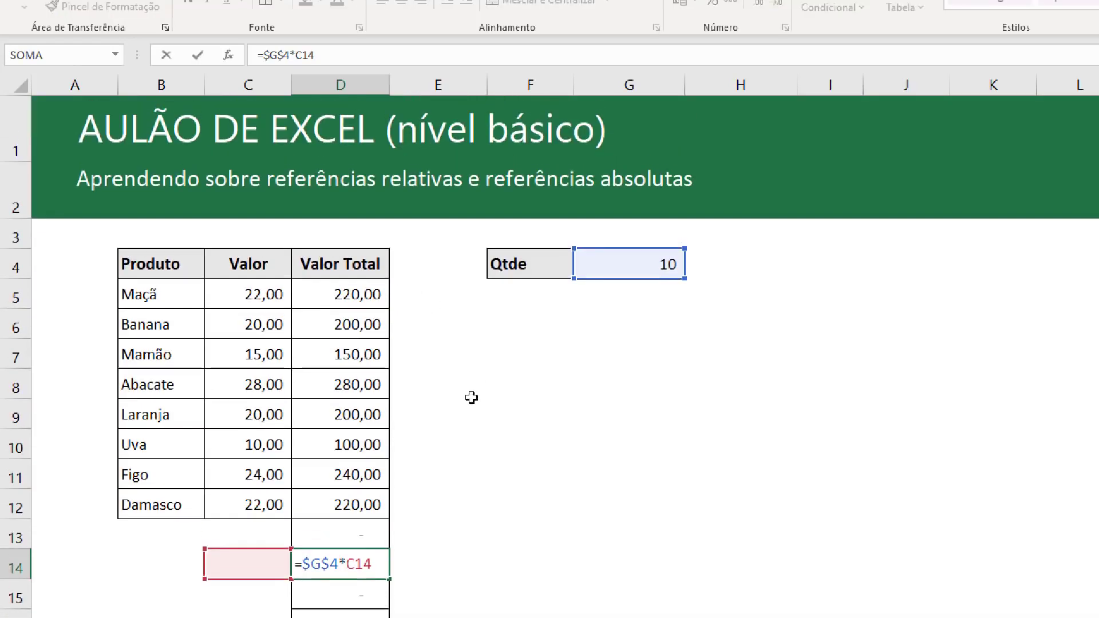
key("Escape")
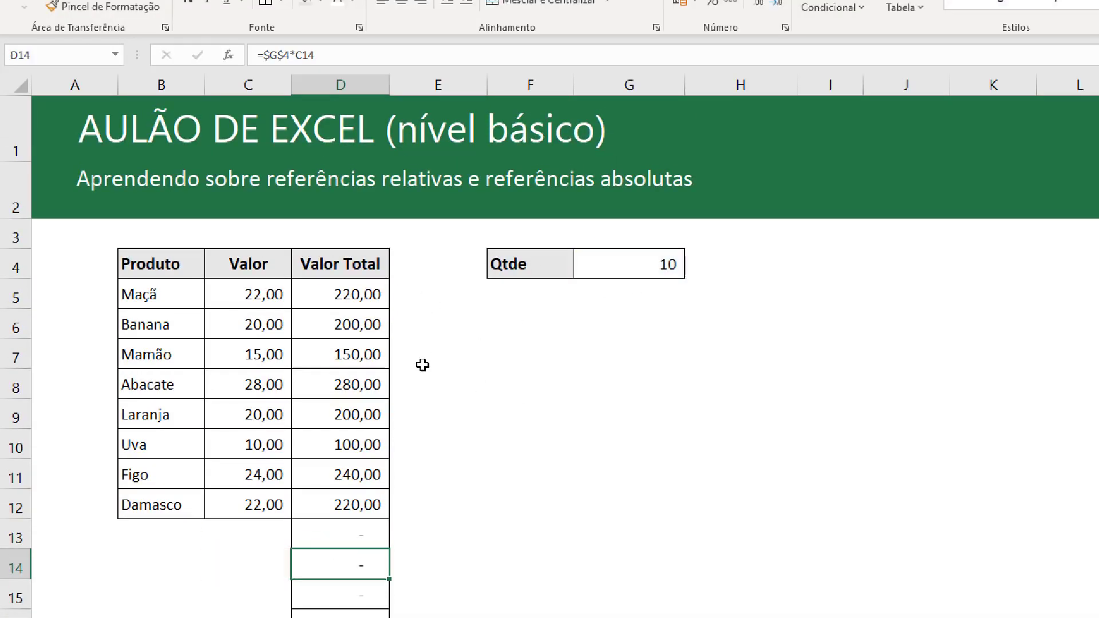
key("ctrl+z")
Edit the D5 formula to lock only the column of the Qtde reference, as =$G4*C5.
left_click(351, 294)
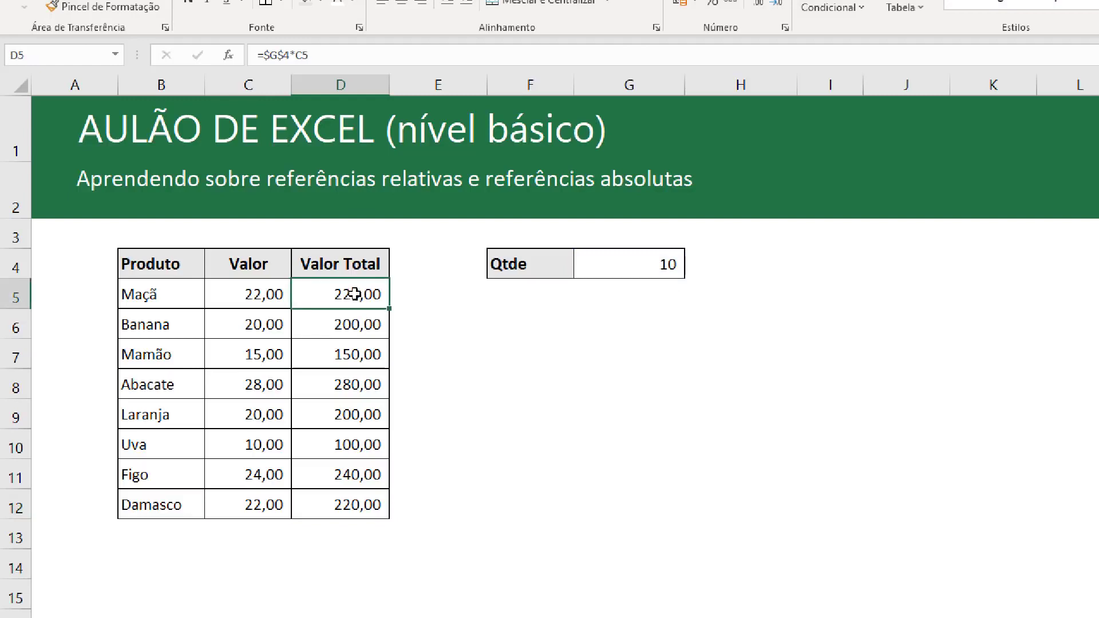
double_click(342, 306)
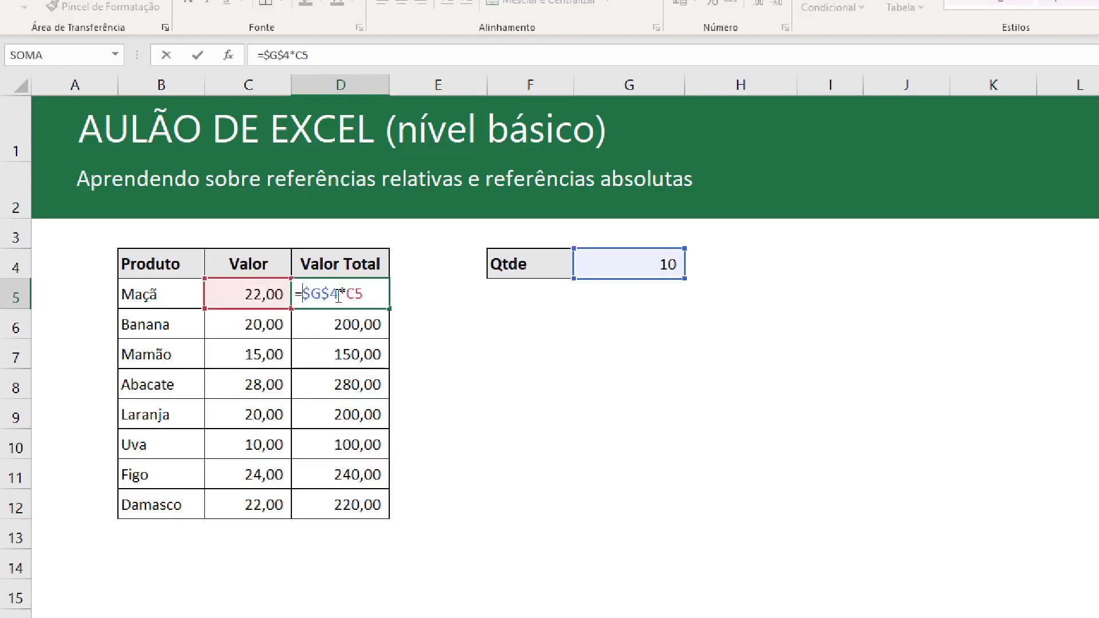
left_click(325, 288)
key("Delete")
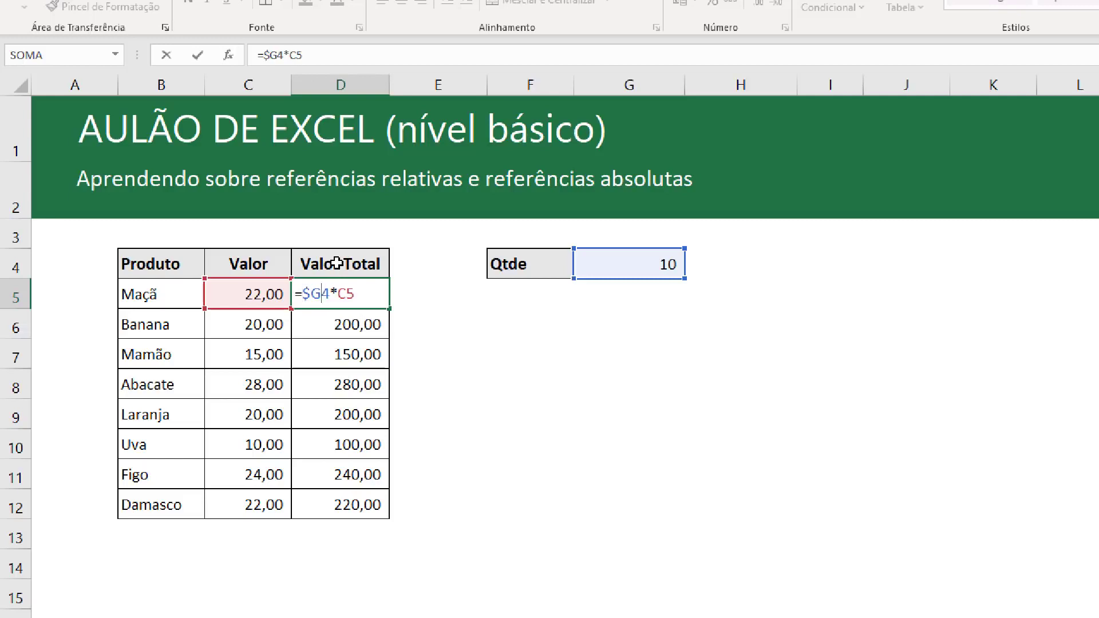
key("Left")
key("BackSpace")
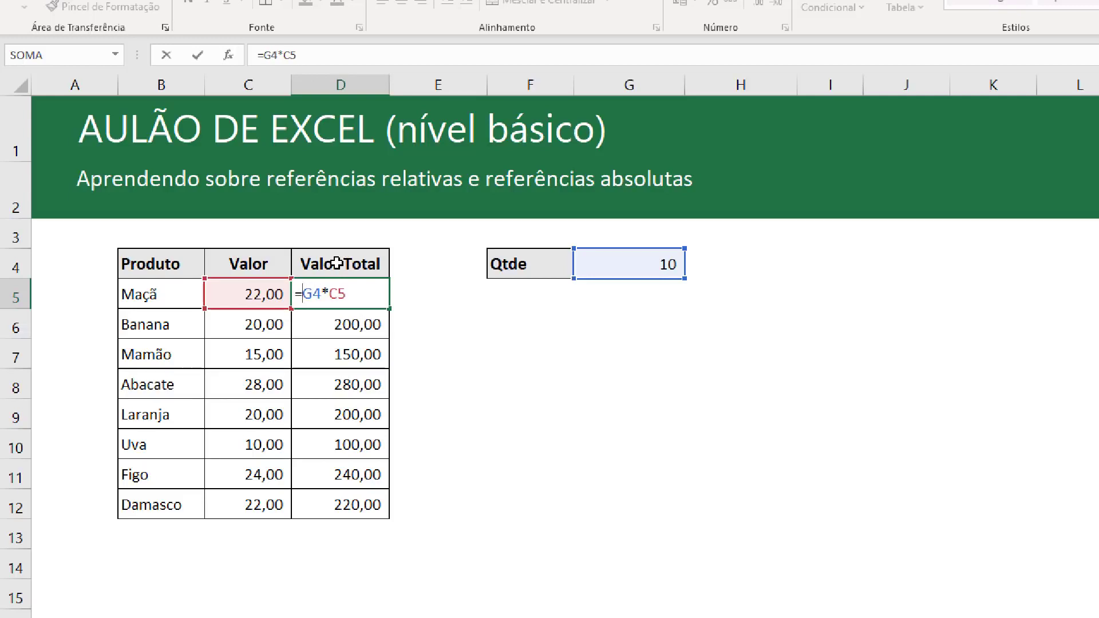
type("$")
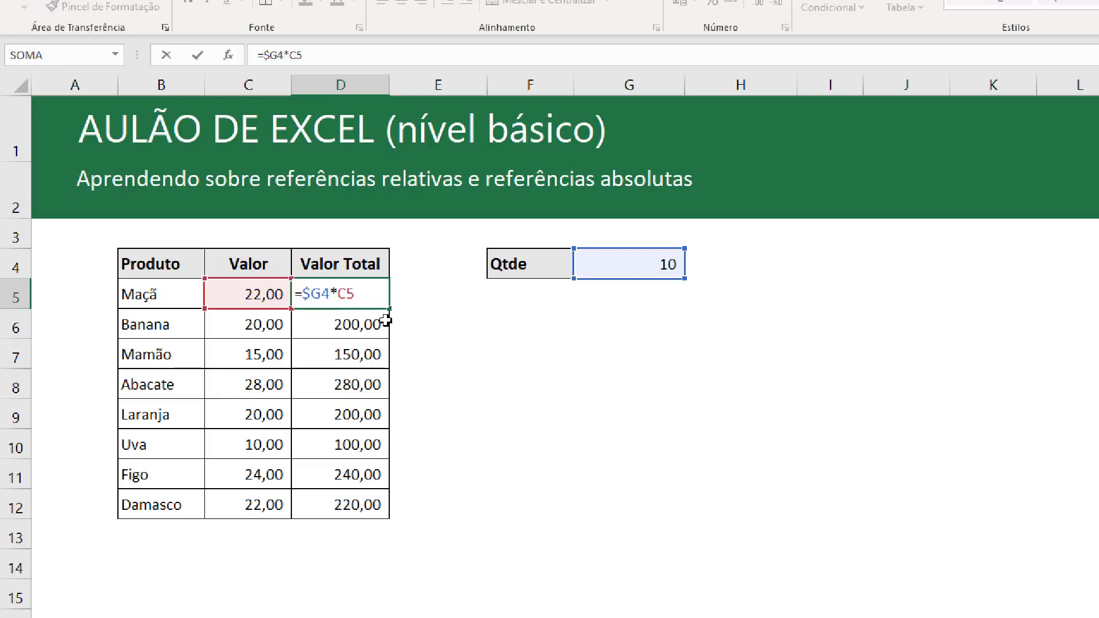
Cycle the Qtde reference in D5 through its absolute, mixed and relative forms and commit the formula with $G4.
key("F4")
key("F4")
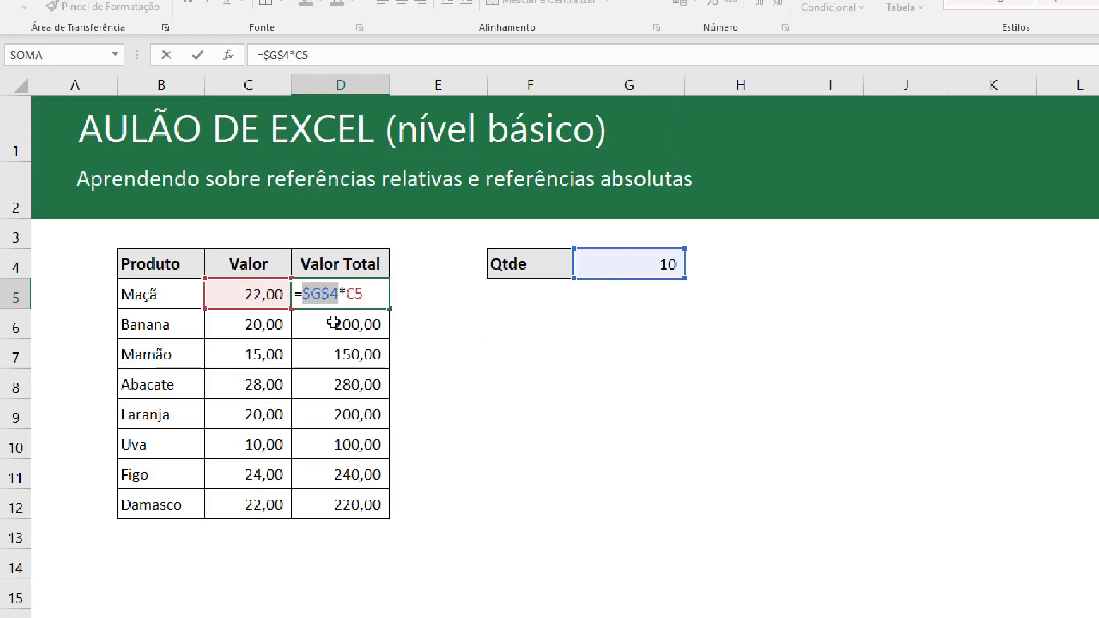
key("F4")
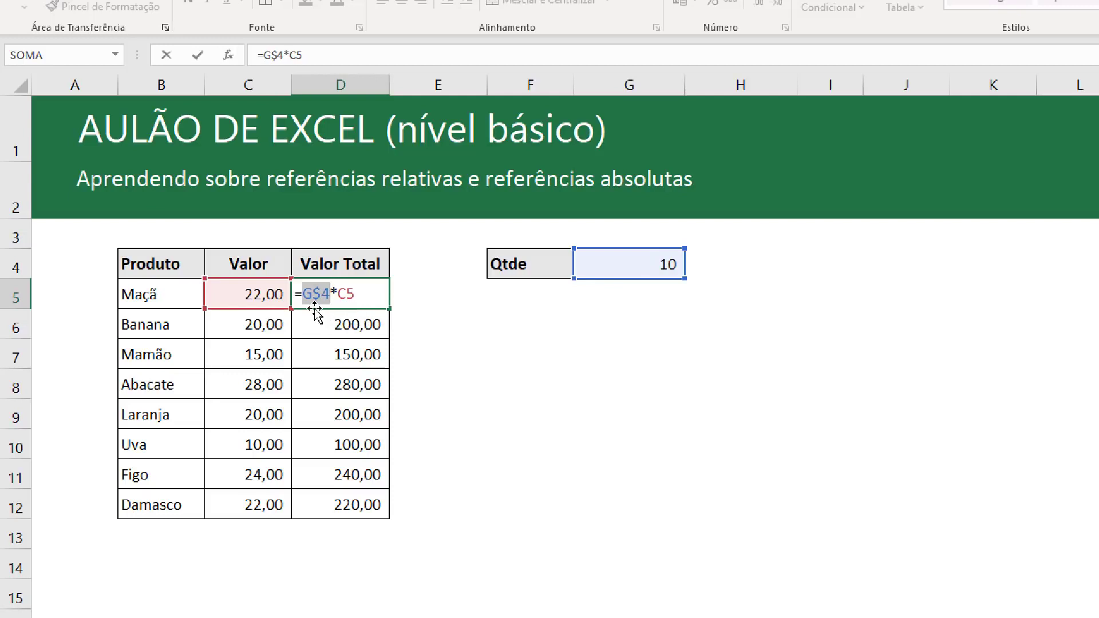
key("F4")
key("F4")
key("F4")
key("F4")
key("F4")
key("F4")
key("F4")
key("Return")
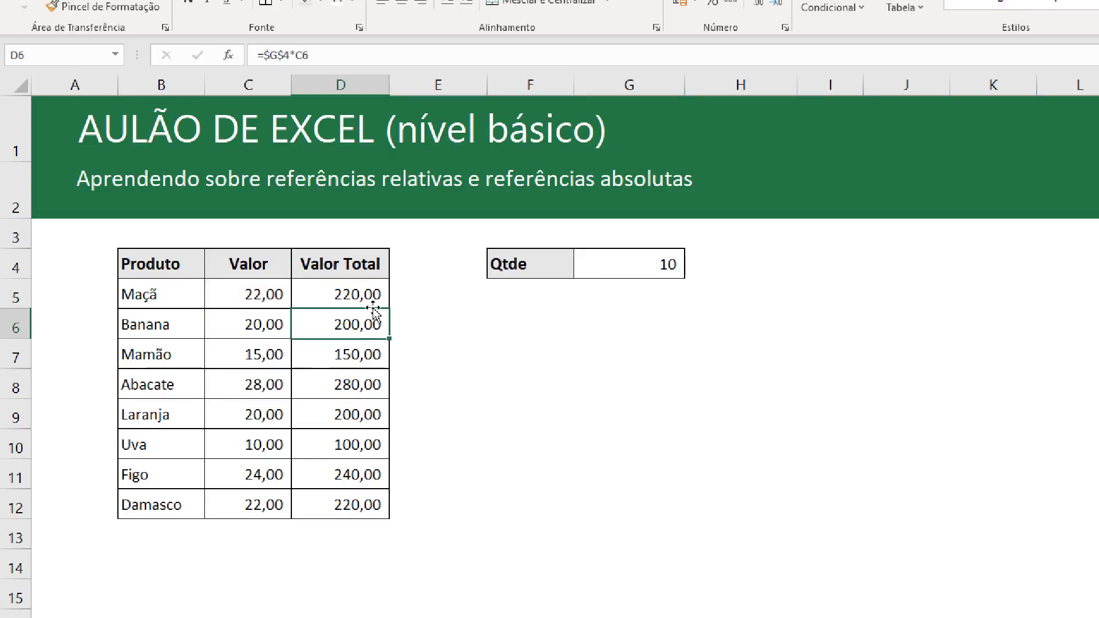
Fill the D5 formula across to E5 and F5, checking the cell references in each copy.
left_click(372, 295)
left_click_drag(389, 309, 484, 306)
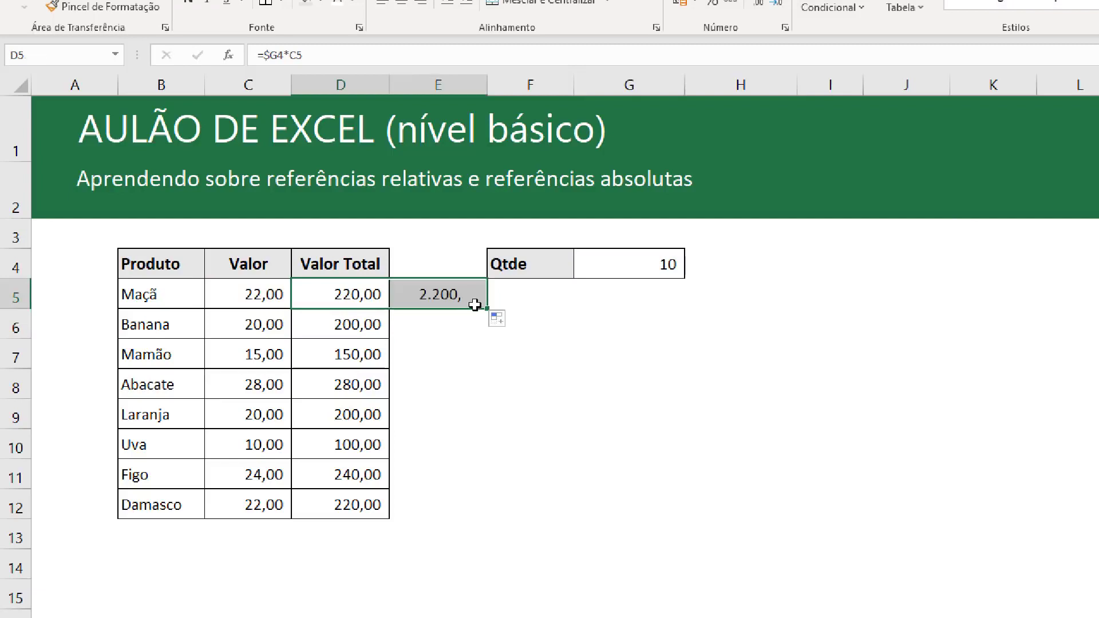
double_click(479, 304)
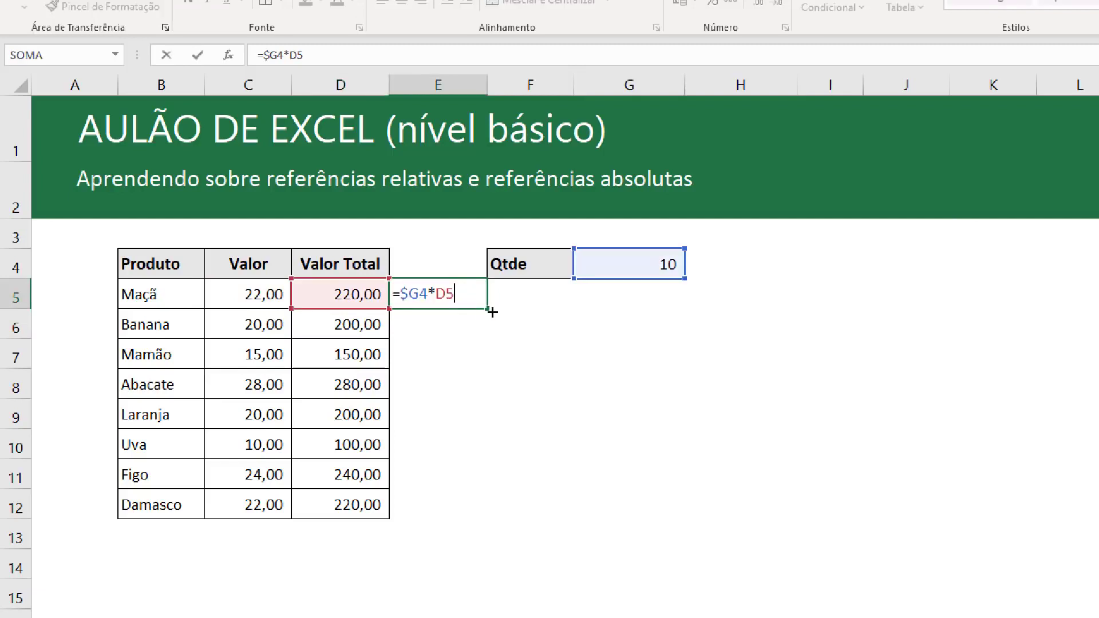
key("Escape")
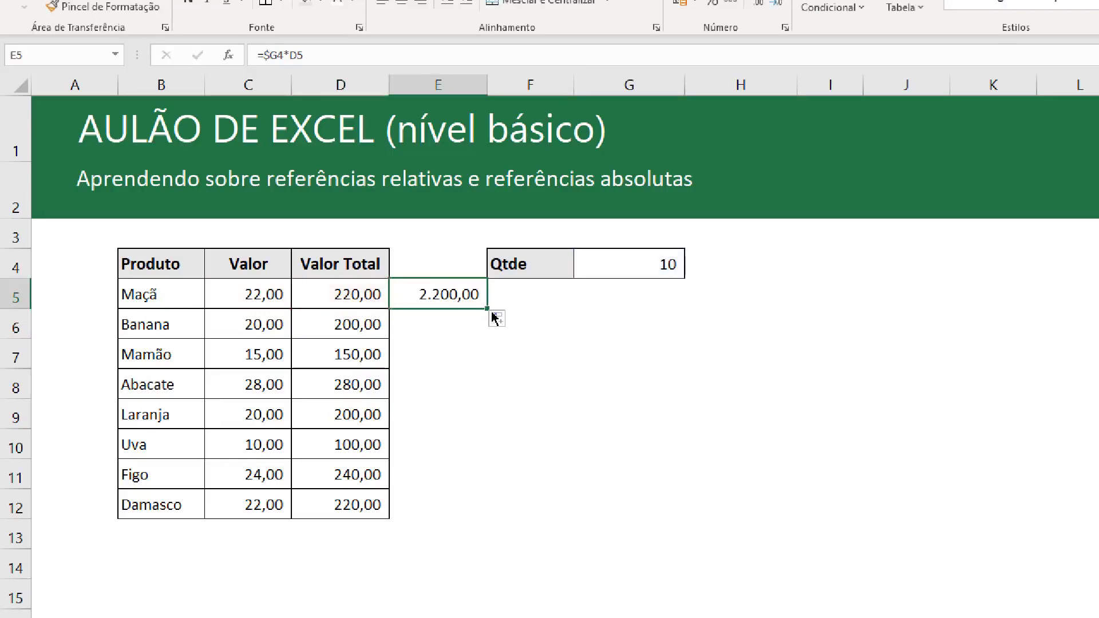
left_click(493, 315)
left_click(493, 315)
left_click_drag(487, 306, 591, 290)
key("F2")
double_click(550, 305)
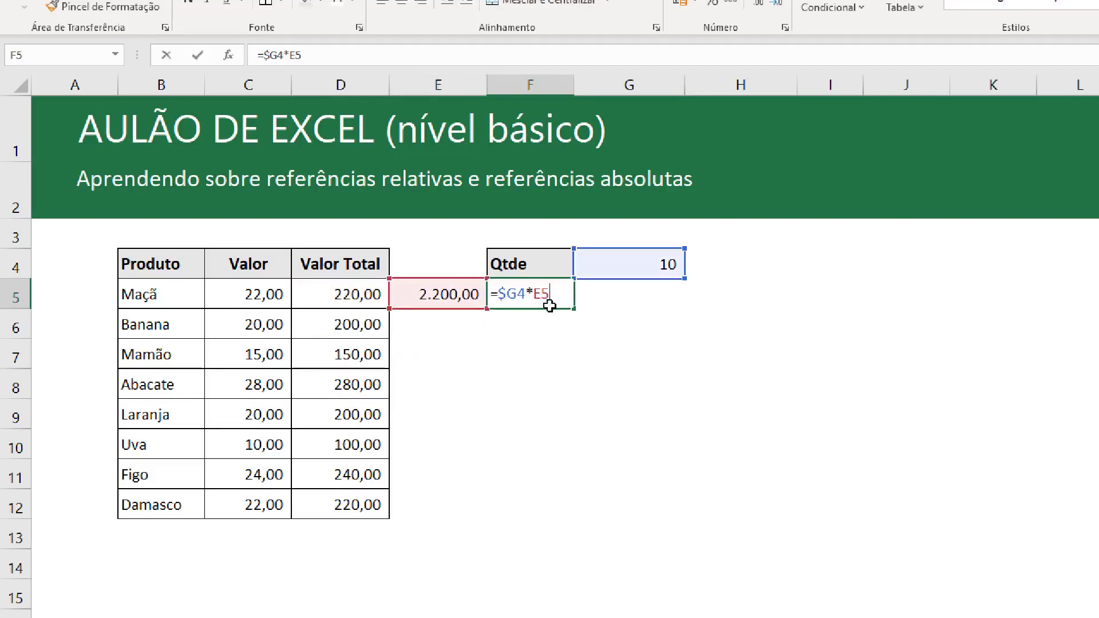
key("Escape")
Fill the F5 formula down through F11 and inspect the cell references in F6 and F8.
left_click_drag(573, 309, 573, 368)
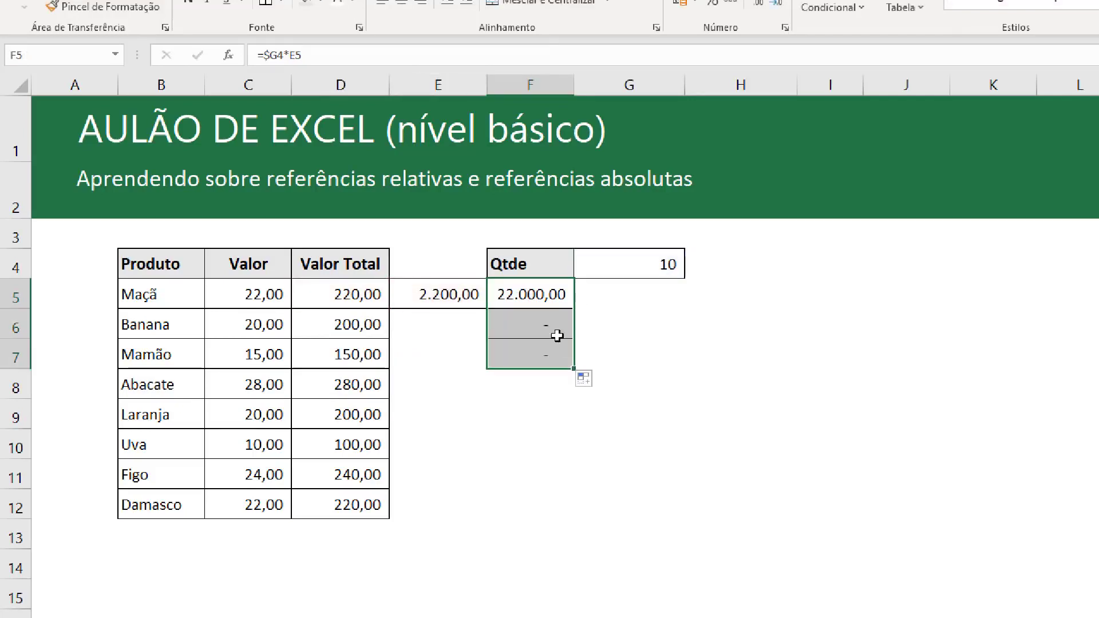
double_click(557, 336)
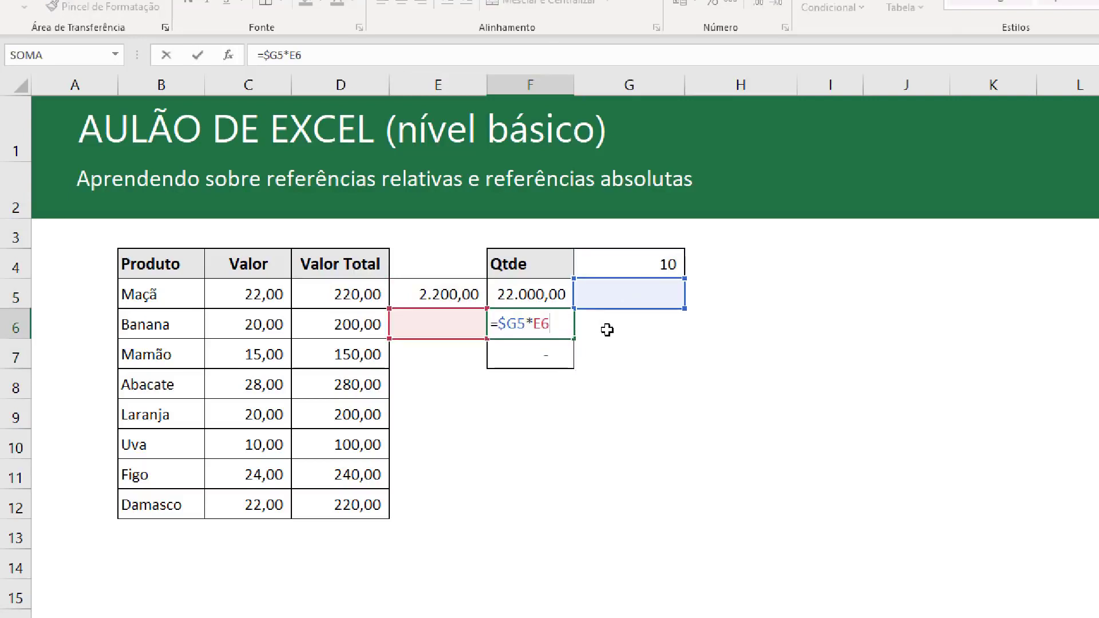
key("Return")
left_click_drag(572, 368, 566, 489)
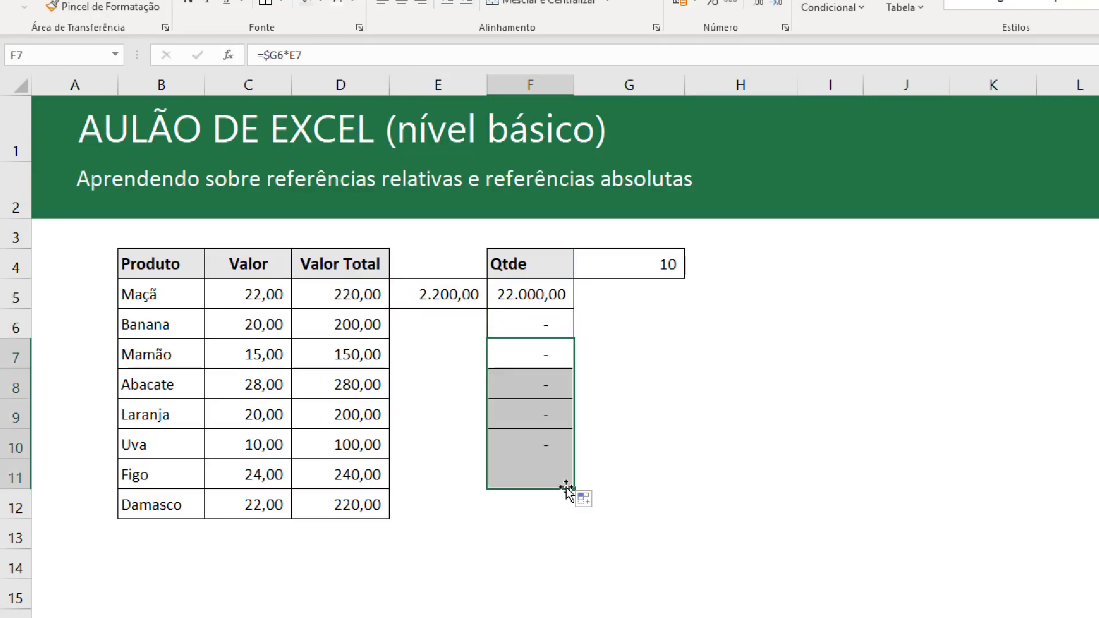
key("F2")
key("Return")
double_click(537, 386)
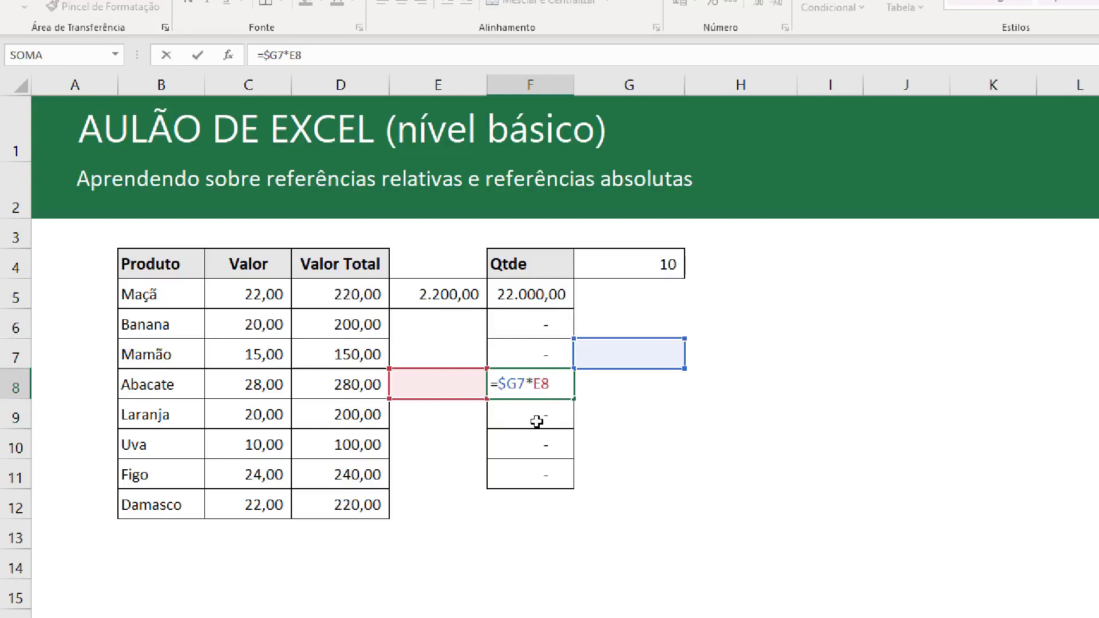
key("Return")
left_click(353, 297)
left_click_drag(641, 360, 647, 371)
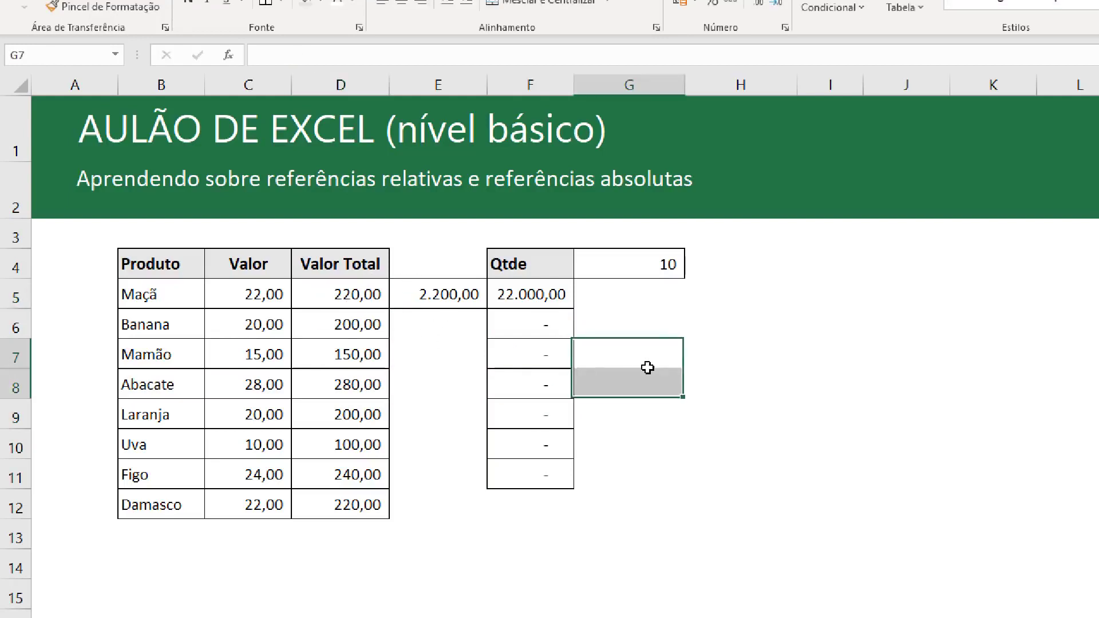
left_click(541, 378)
left_click(477, 372)
left_click(639, 326)
Clear the test formulas and borders from E5:F11 by pasting the blank cell H7 over them.
left_click(790, 350)
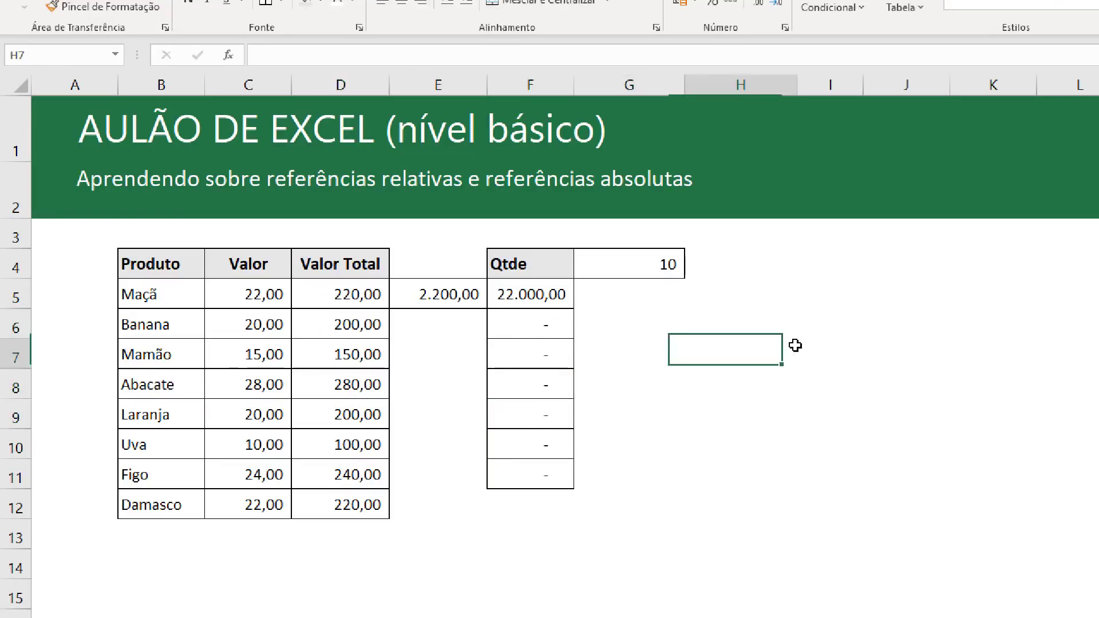
key("ctrl+c")
left_click_drag(424, 297, 553, 471)
key("ctrl+v")
key("Escape")
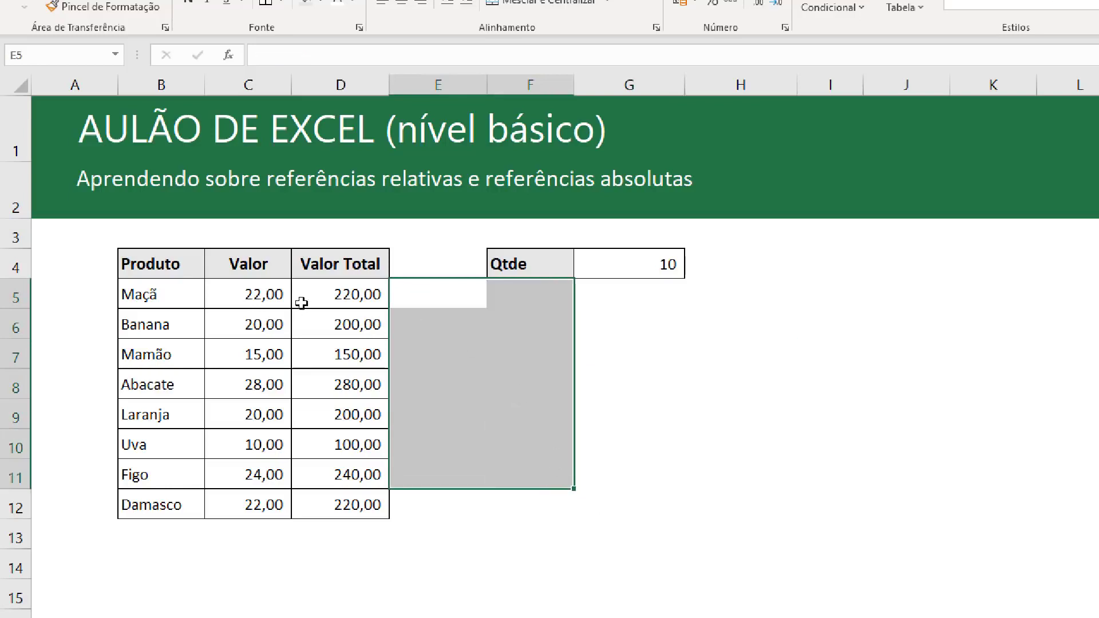
Cycle the Qtde reference in D5 through its forms and commit the formula as =G$4*C5.
double_click(304, 302)
left_click(322, 294)
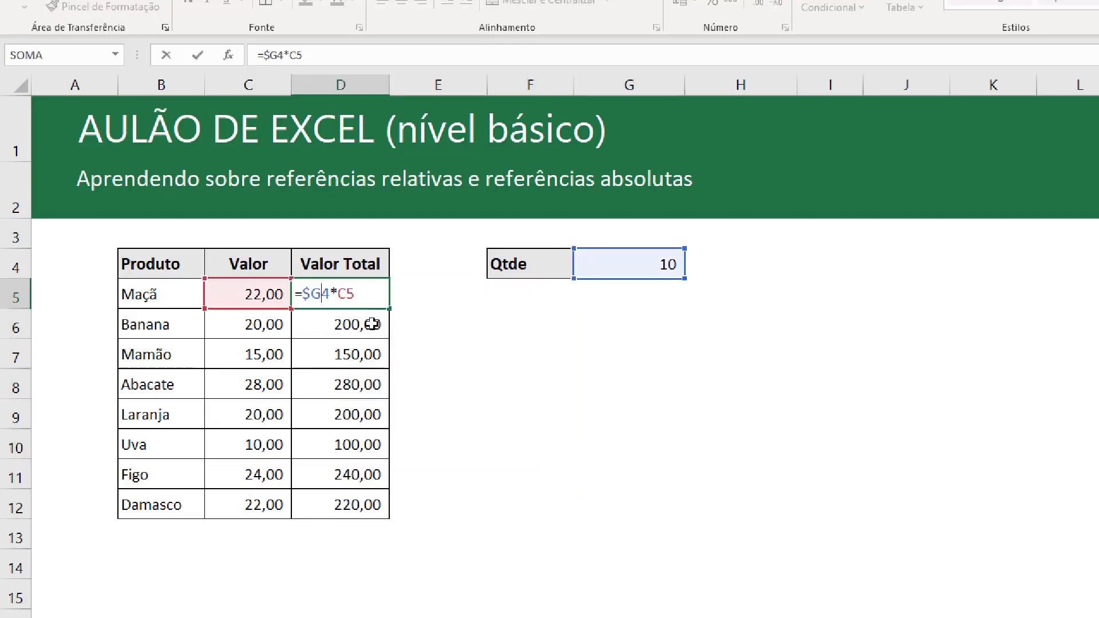
key("F4")
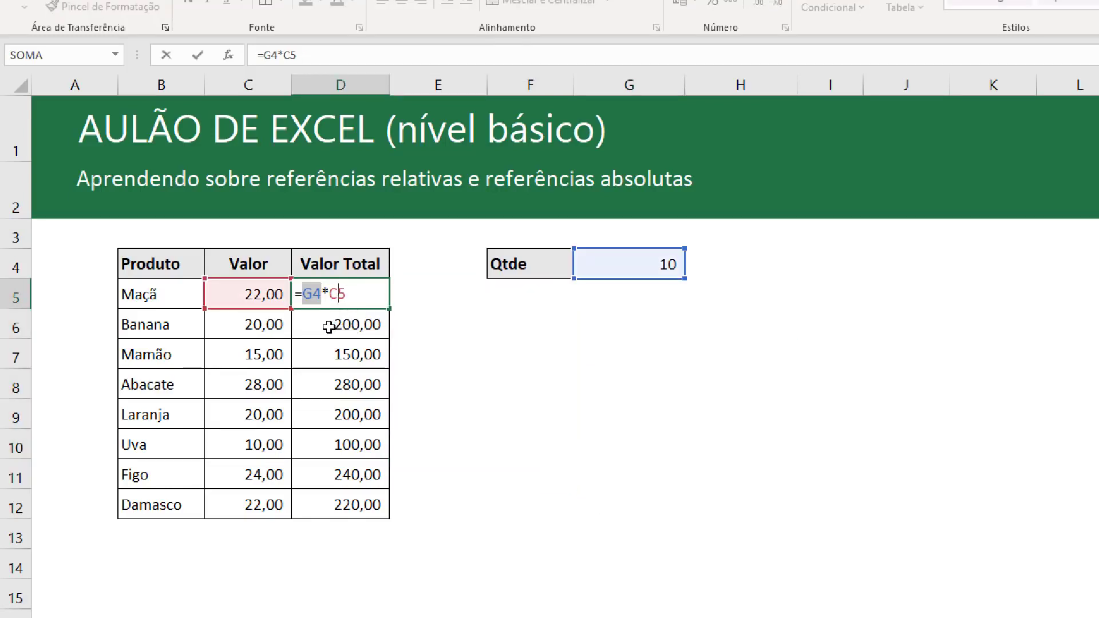
key("F4")
key("F4")
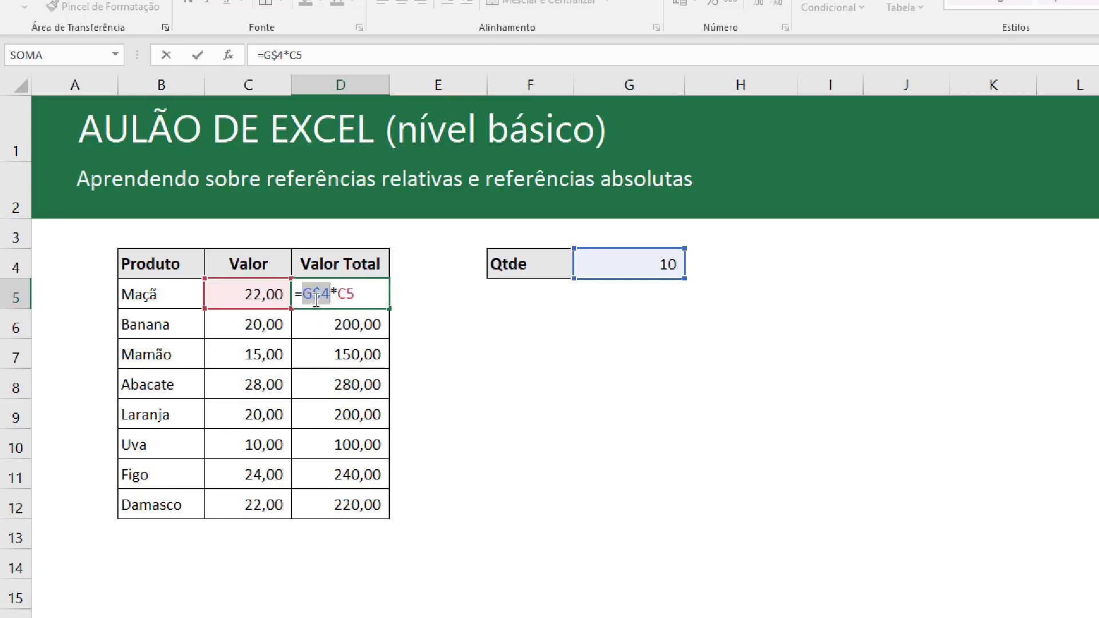
key("Return")
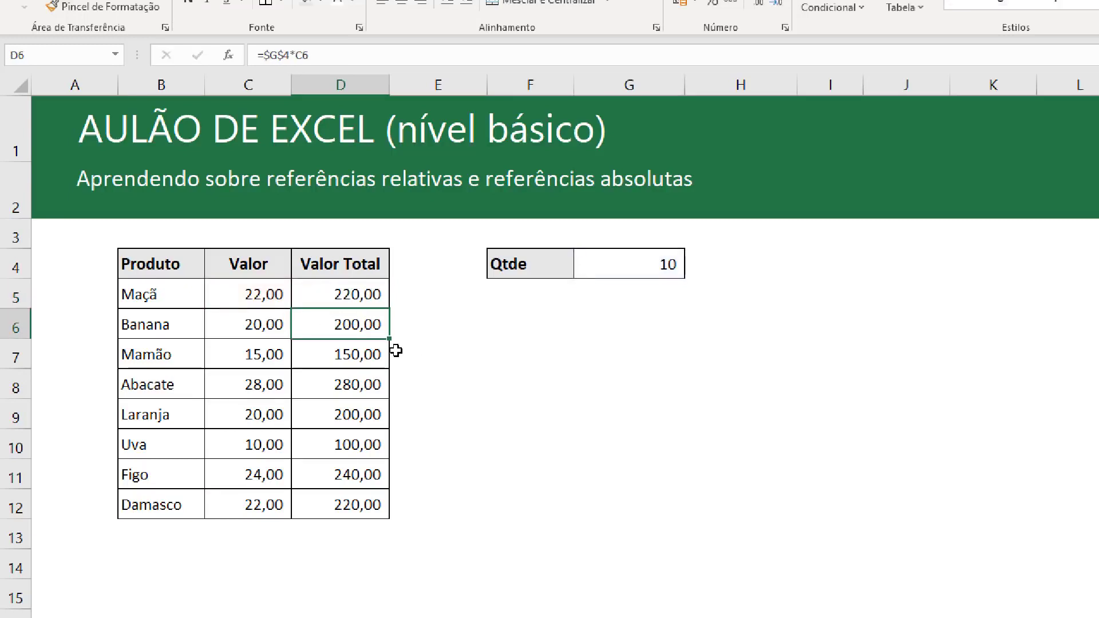
Fill the D5 formula down to D6, check its cell references, and continue the fill down the Valor Total column.
key("Up")
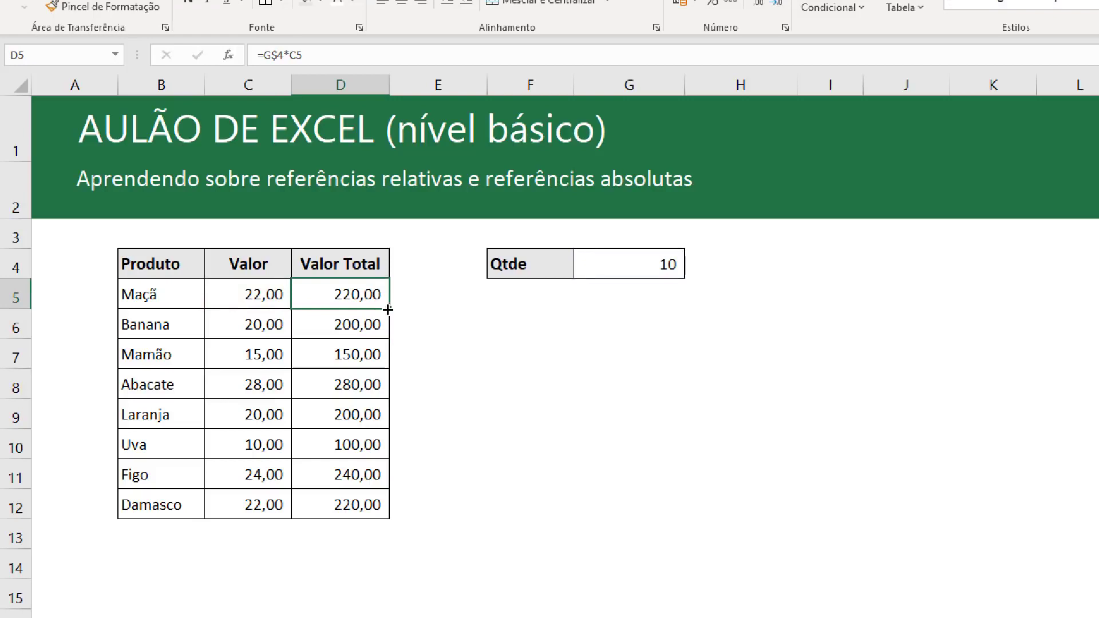
left_click_drag(388, 309, 389, 334)
double_click(379, 324)
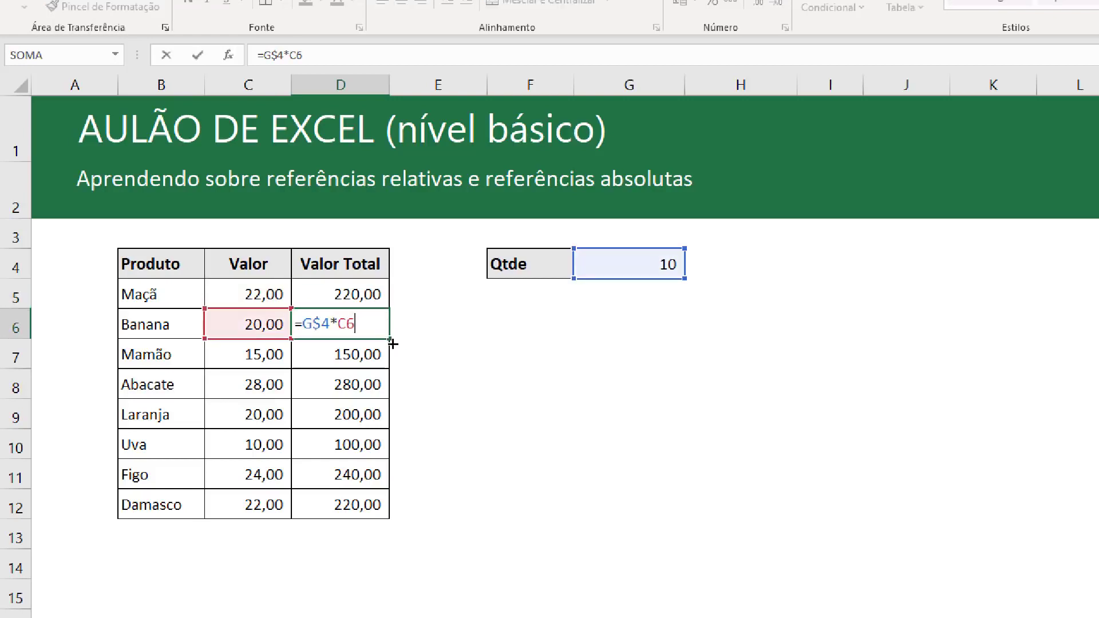
key("Escape")
key("F2")
key("Escape")
left_click(396, 346)
key("Escape")
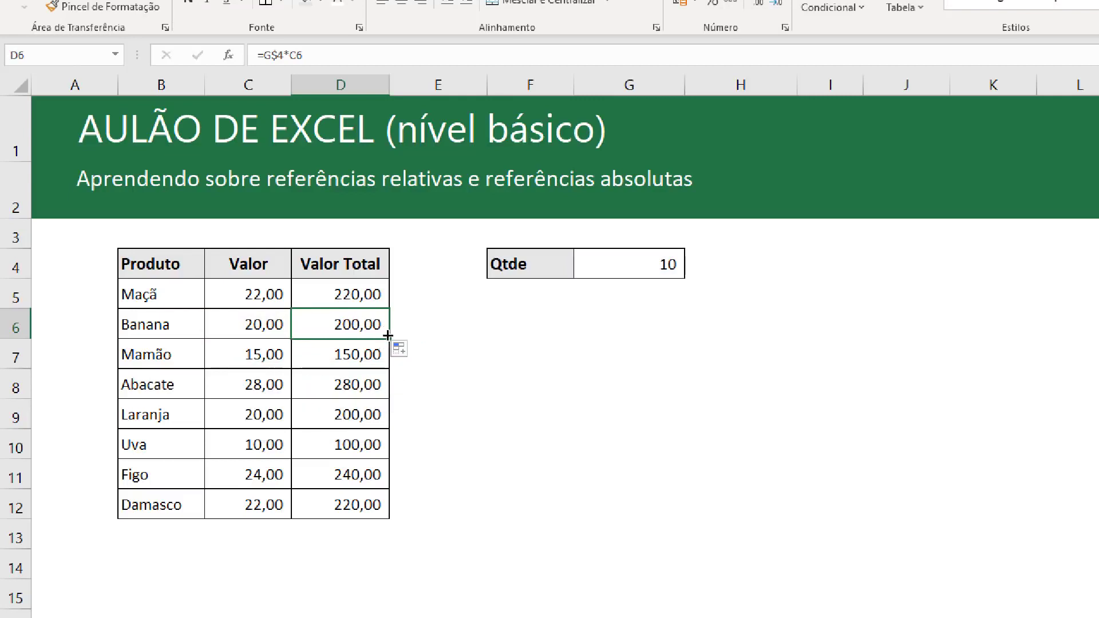
left_click_drag(388, 335, 393, 475)
Fill the D5 formula across to E5 and check the cell references in the copy.
left_click(357, 292)
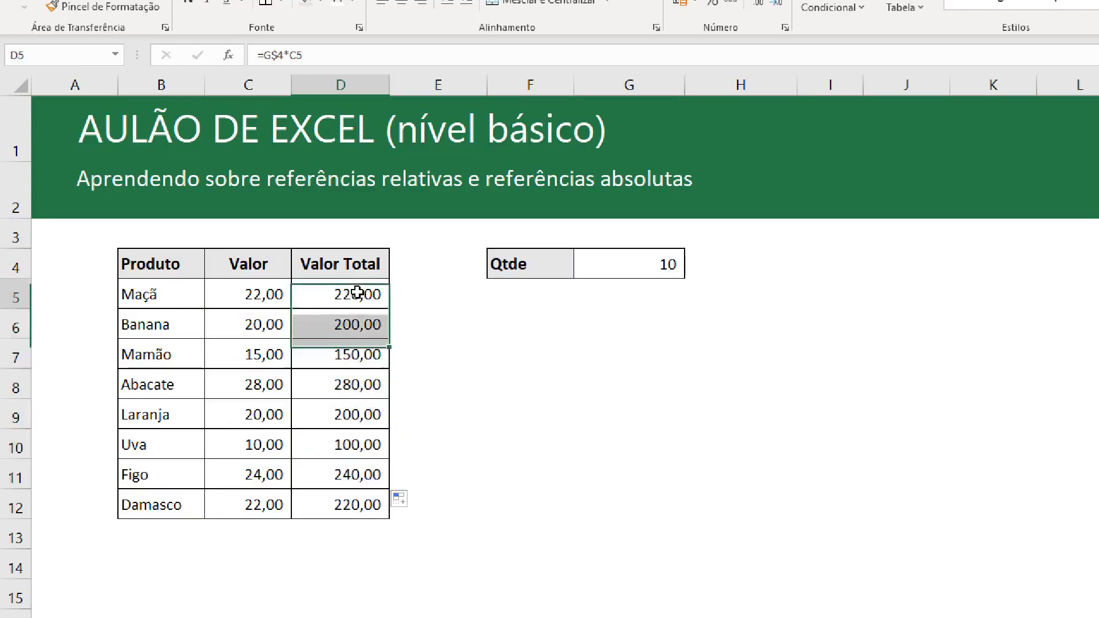
left_click_drag(389, 308, 452, 305)
double_click(481, 292)
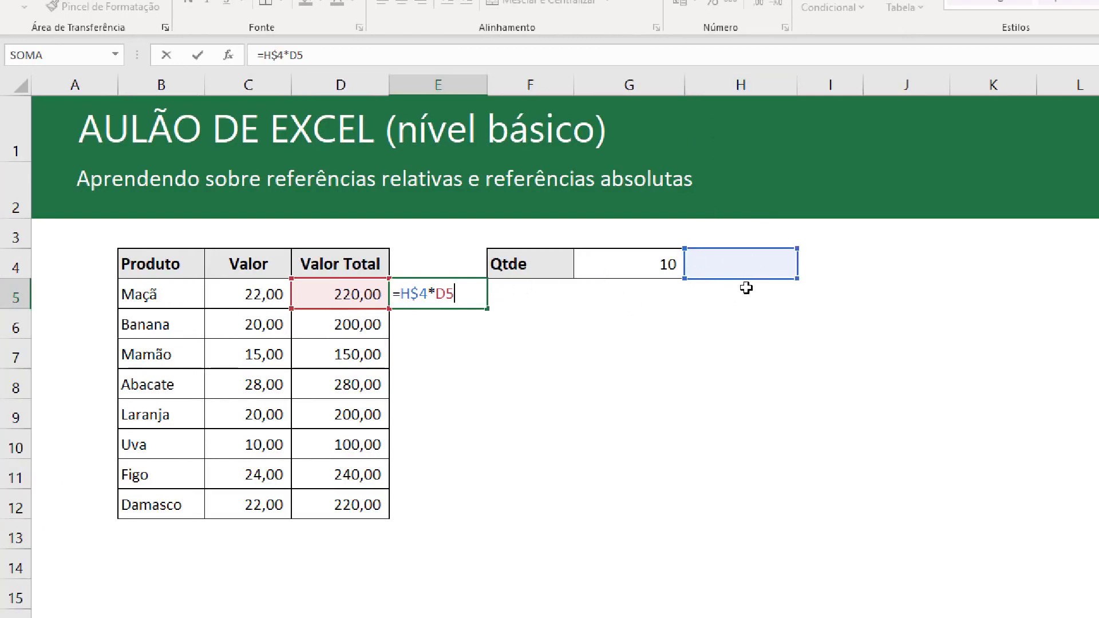
key("Escape")
Make the Qtde reference in D5 fully absolute so the formula reads =$G$4*C5.
double_click(355, 294)
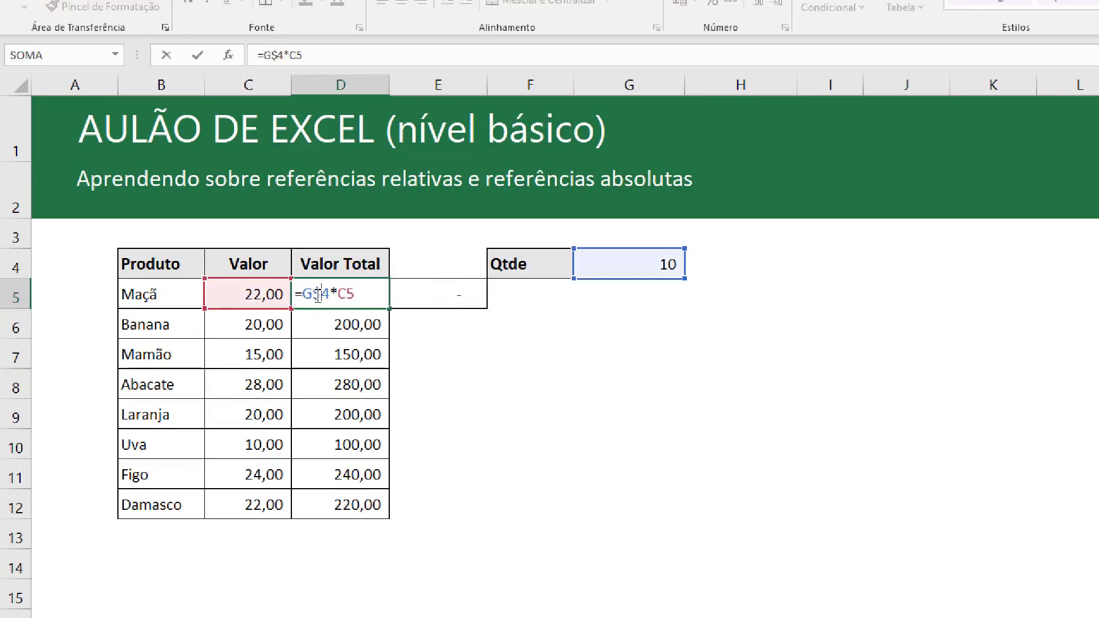
left_click(318, 294)
key("F4")
key("F4")
key("F4")
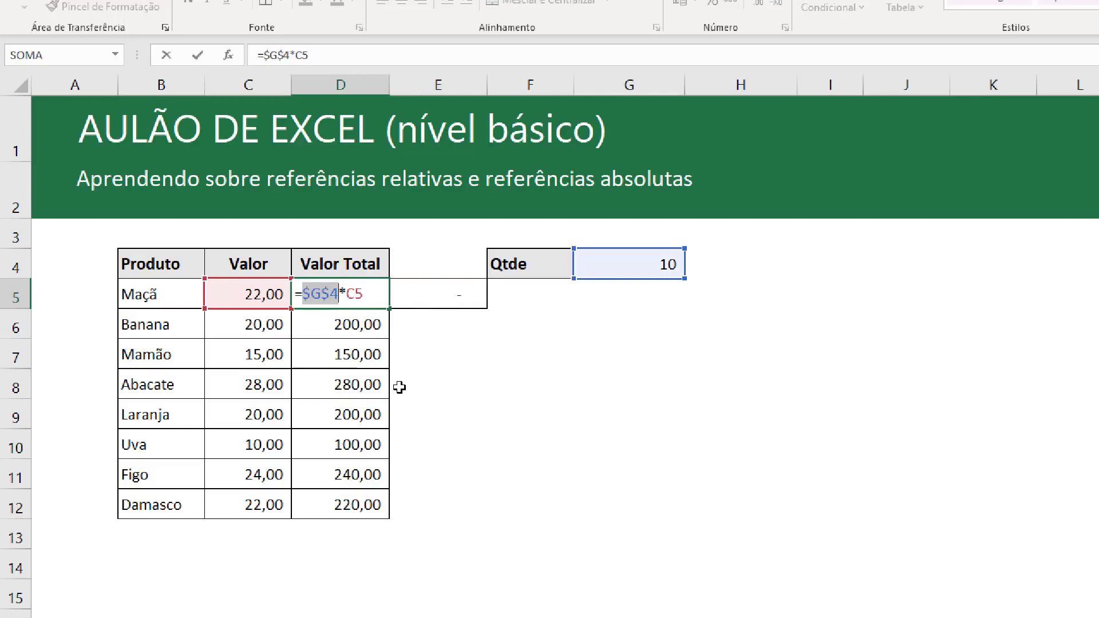
key("Return")
Clear the test formula and borders from E5 by pasting the blank cell G8 over it.
left_click(617, 381)
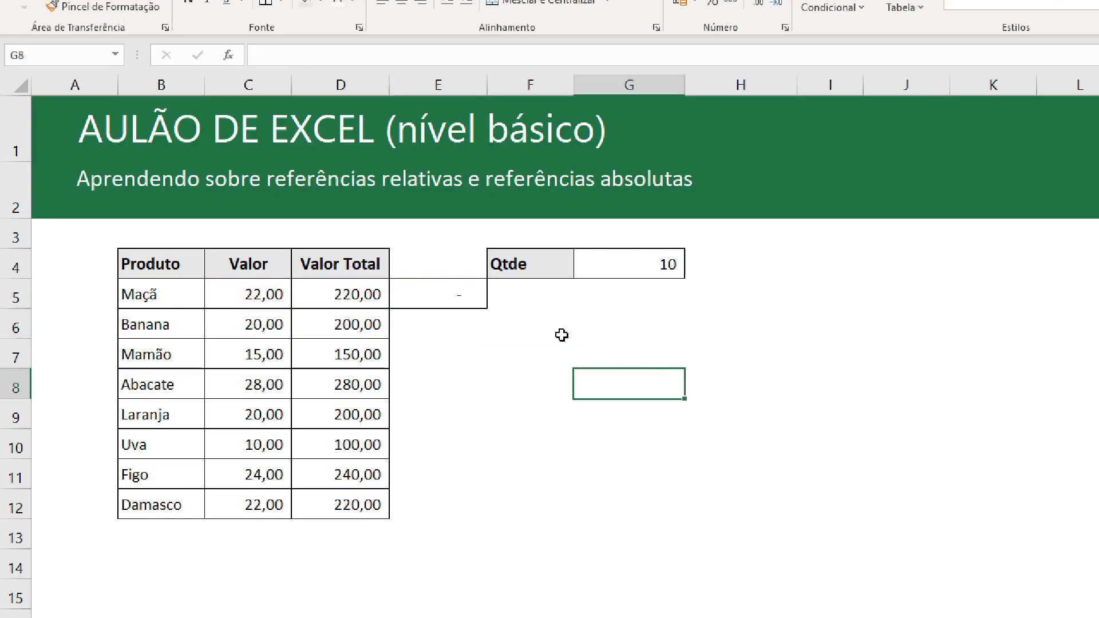
key("ctrl+c")
left_click(466, 297)
key("ctrl+v")
key("Escape")
Check the D5 formula and fill it down the Valor Total column through D12.
double_click(352, 297)
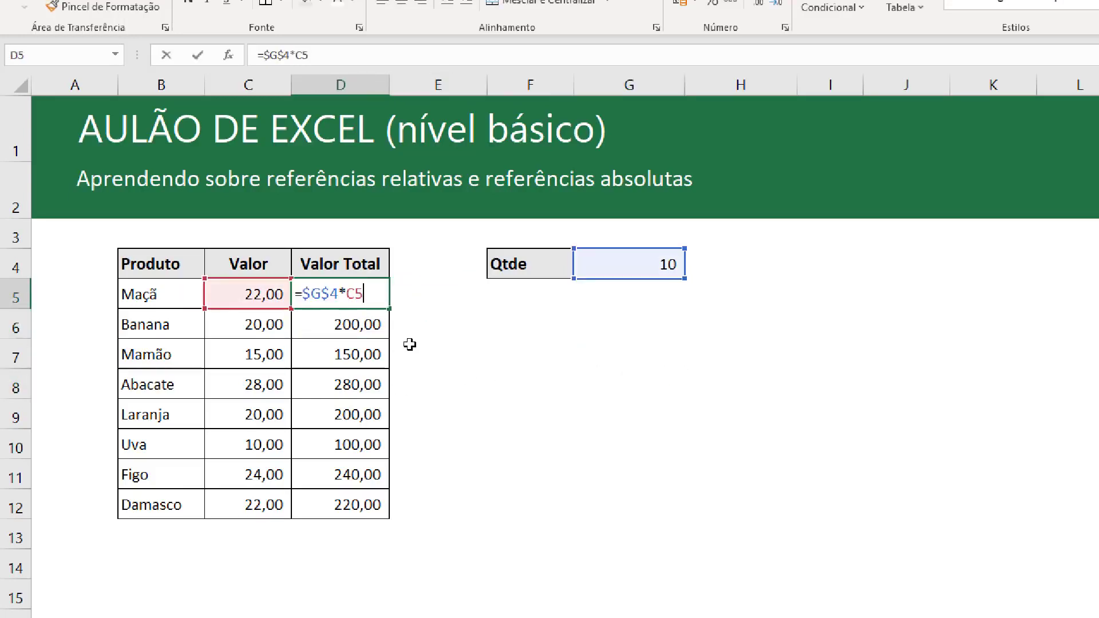
key("Escape")
double_click(389, 308)
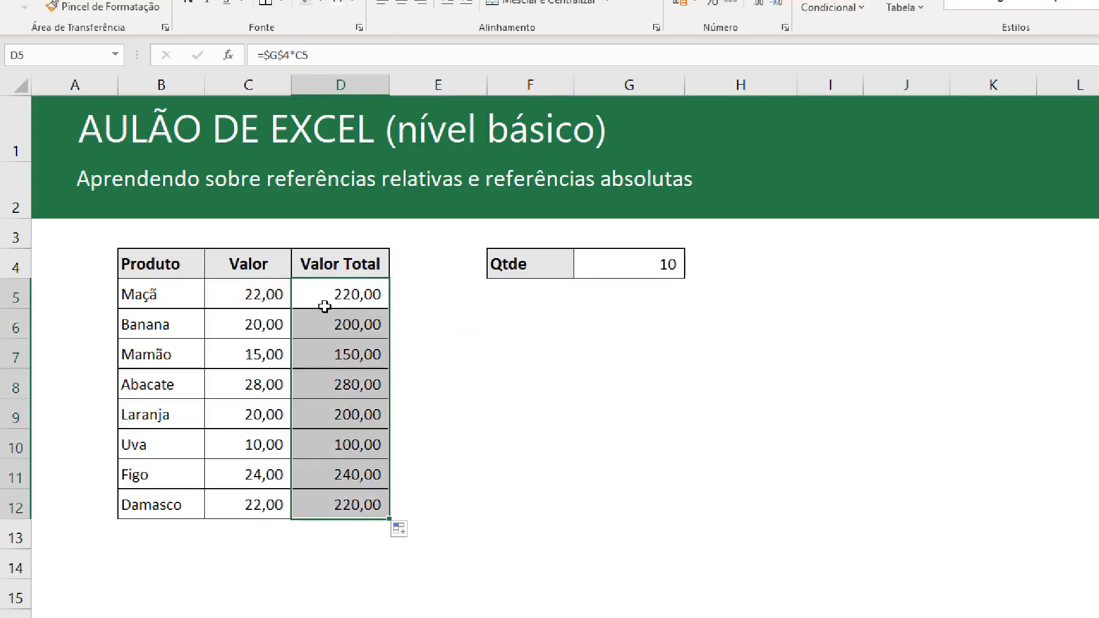
left_click(343, 296)
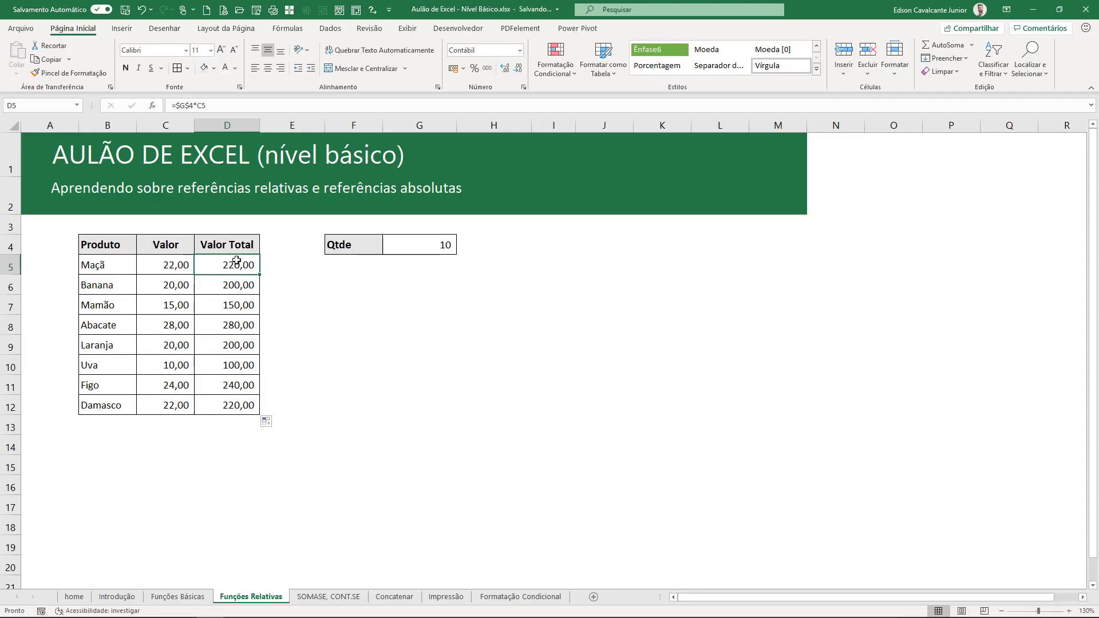
Switch to the SOMASE, CONT.SE sheet and look over the product names in B5:B20.
left_click(355, 596)
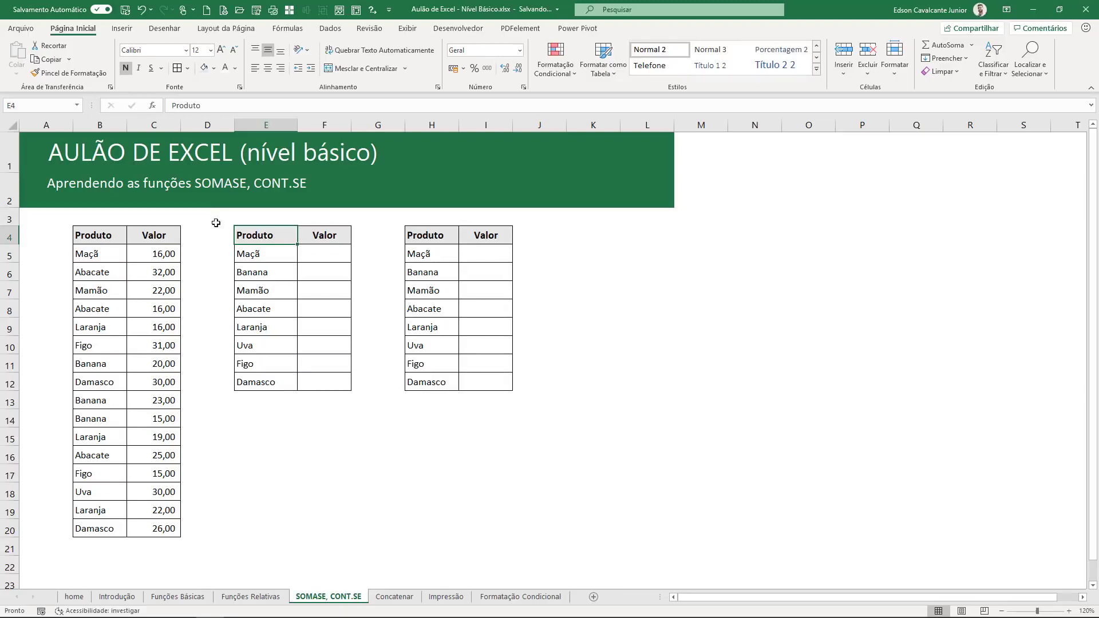
left_click(119, 258)
left_click_drag(122, 259, 134, 529)
left_click(119, 259)
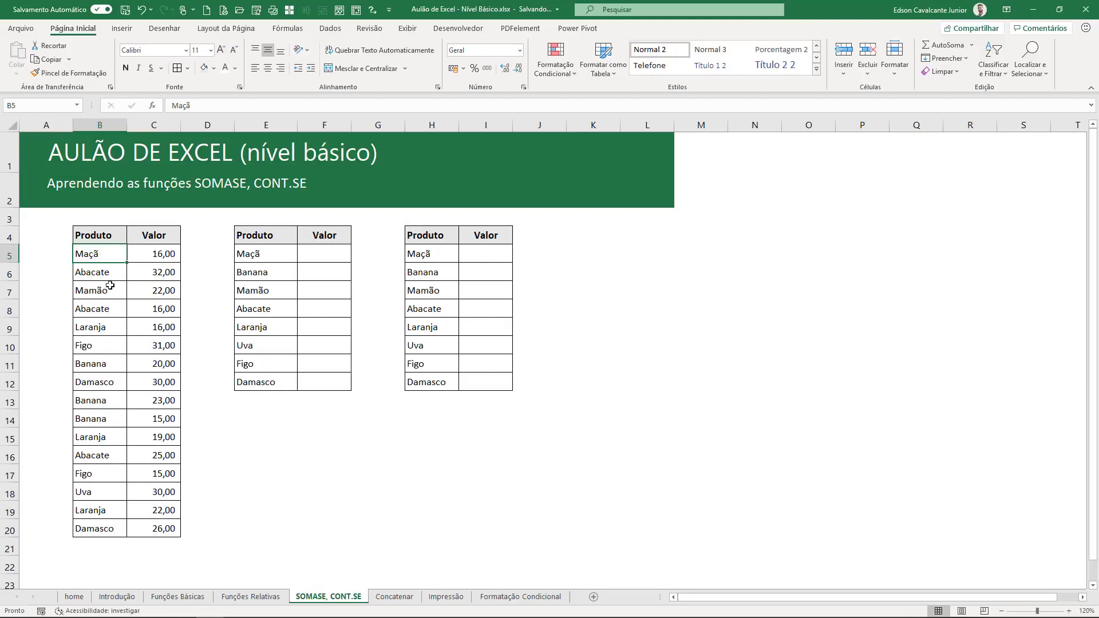
Locate the Banana entries in the first table and select their values in C11, C13 and C14 to check their sum.
left_click(110, 367)
left_click(105, 399)
left_click(102, 421)
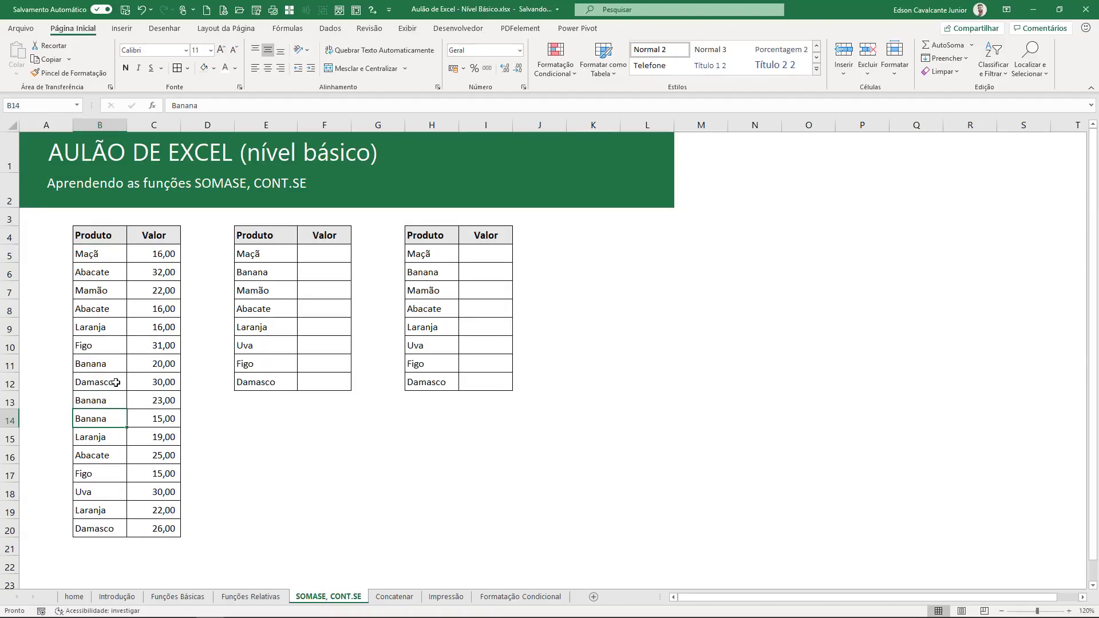
left_click(141, 371)
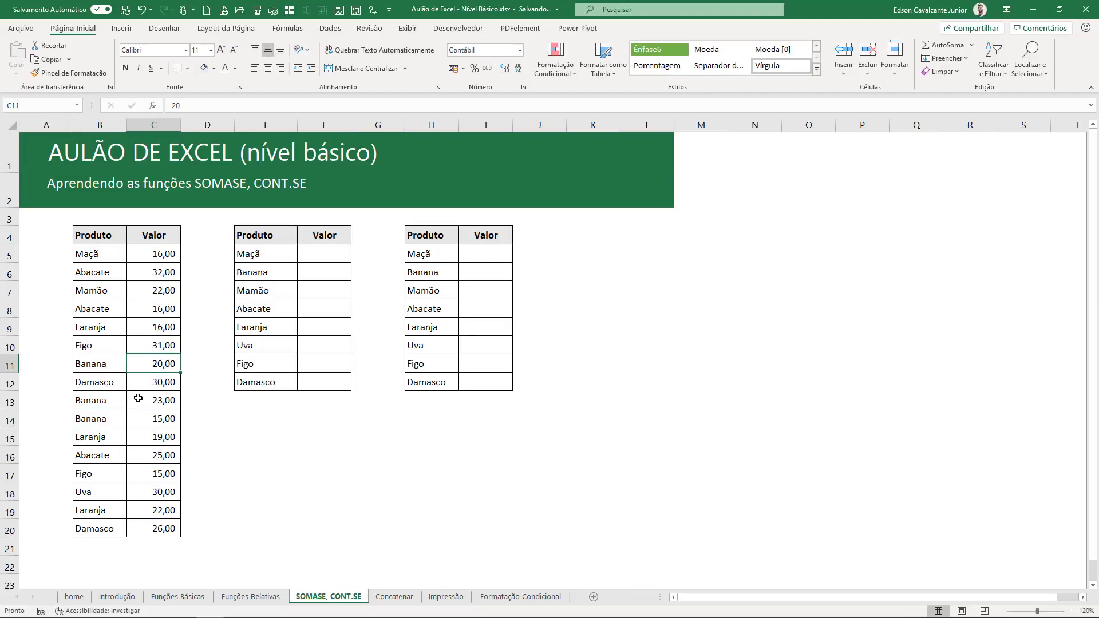
left_click(138, 398, "ctrl")
left_click(140, 416, "ctrl")
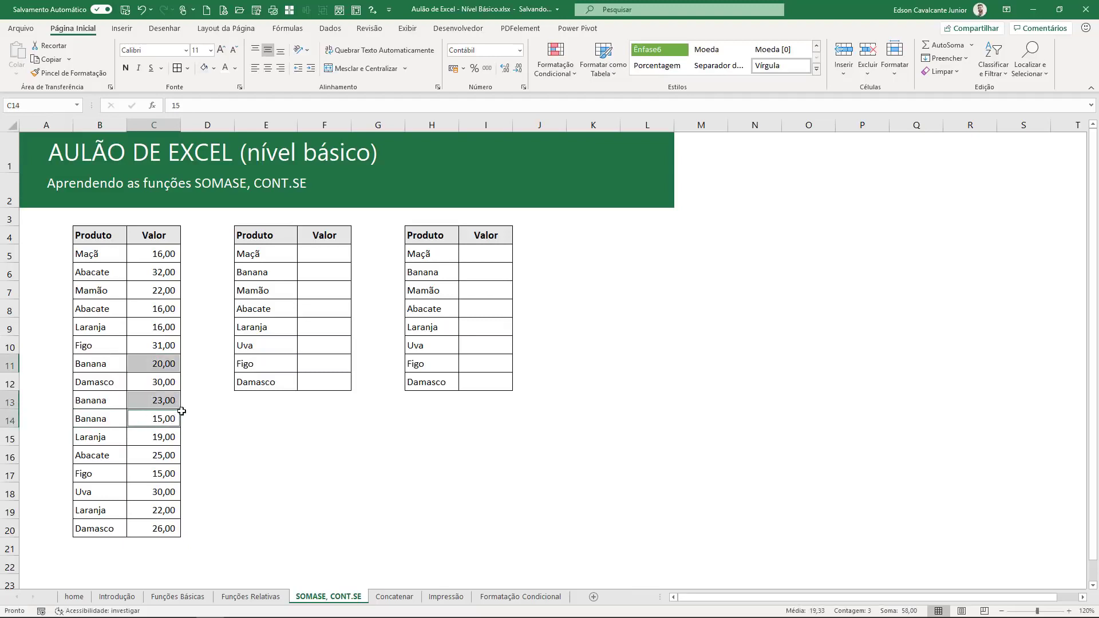
left_click(172, 364)
Widen column F, the Valor column of the second table.
left_click(337, 257)
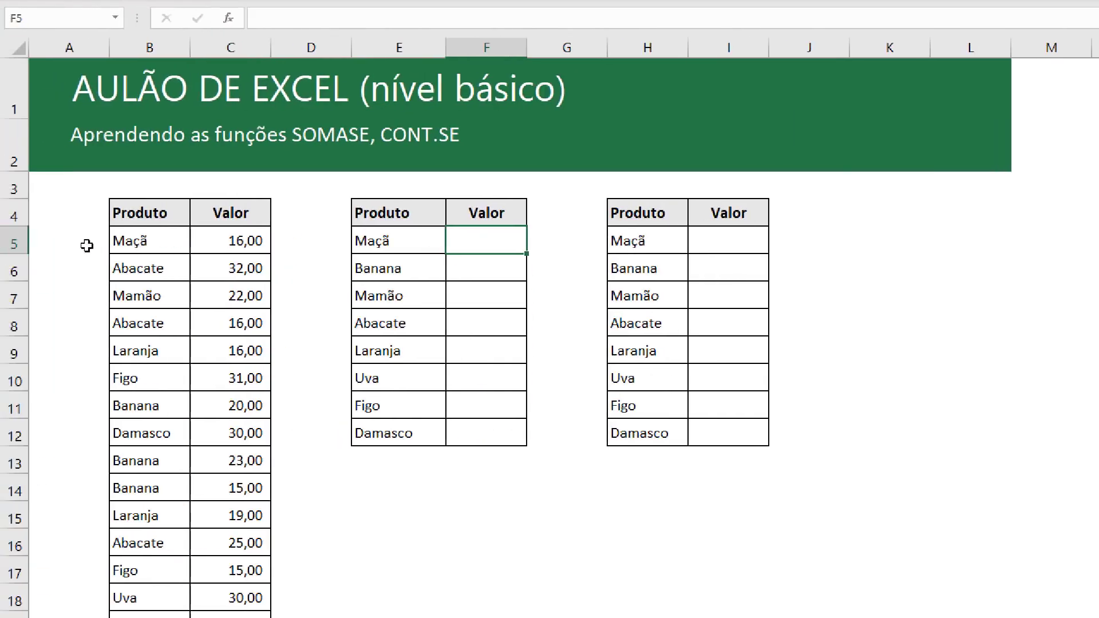
left_click_drag(527, 48, 692, 81)
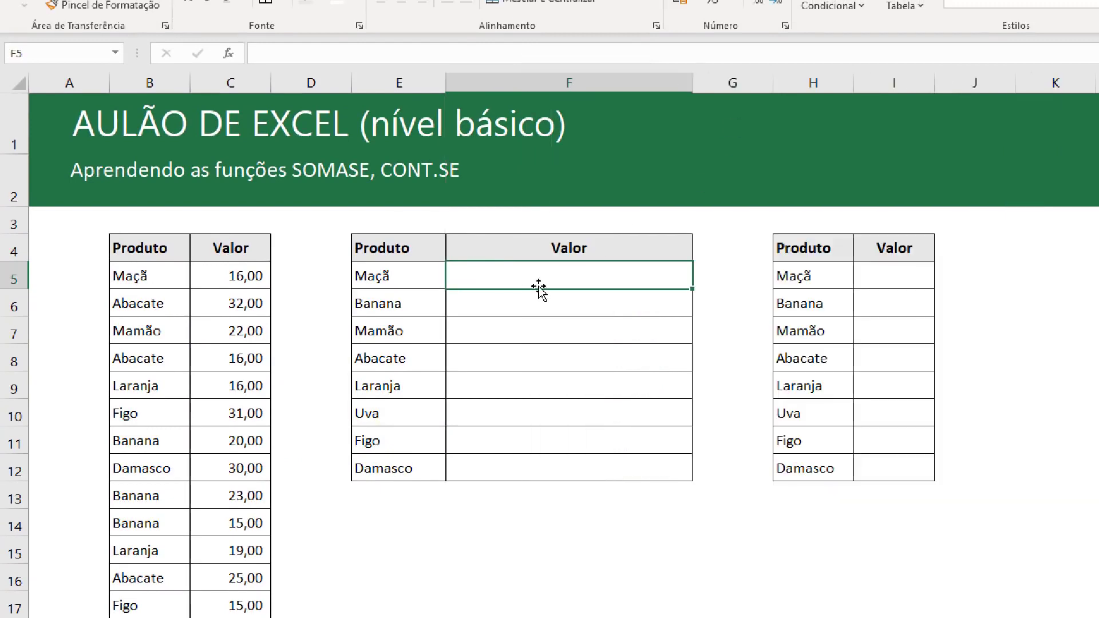
type("=")
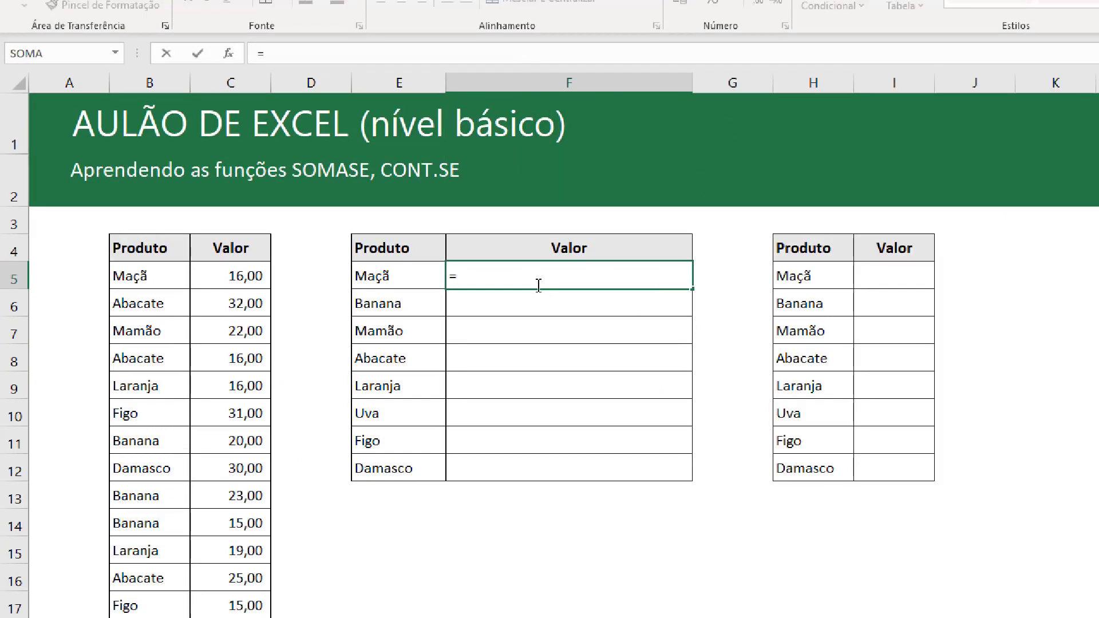
type("SOMASE")
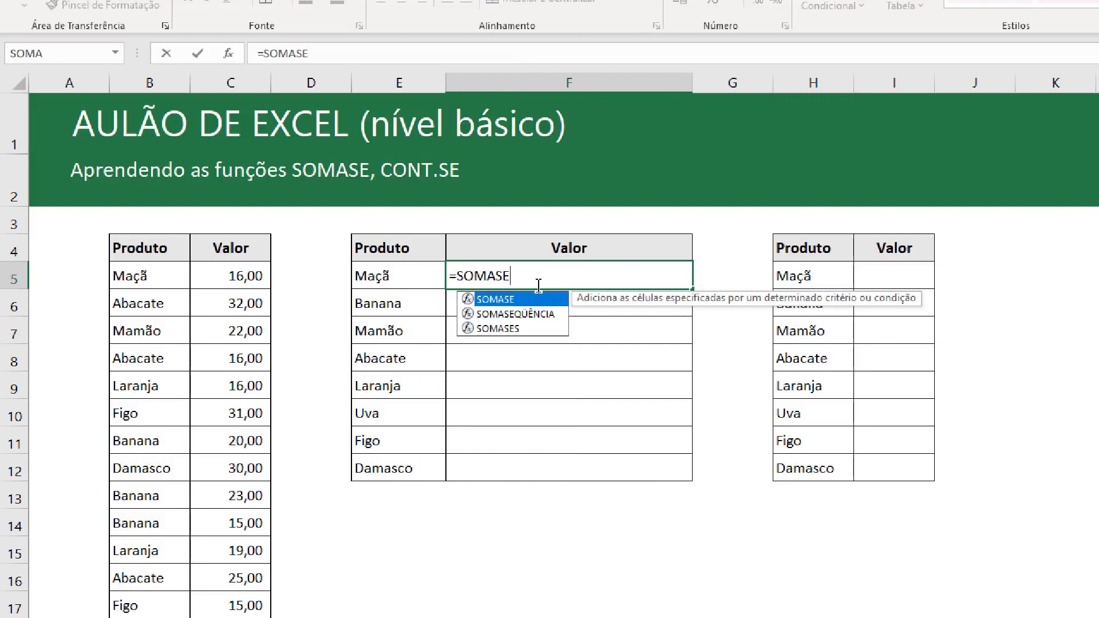
type("(")
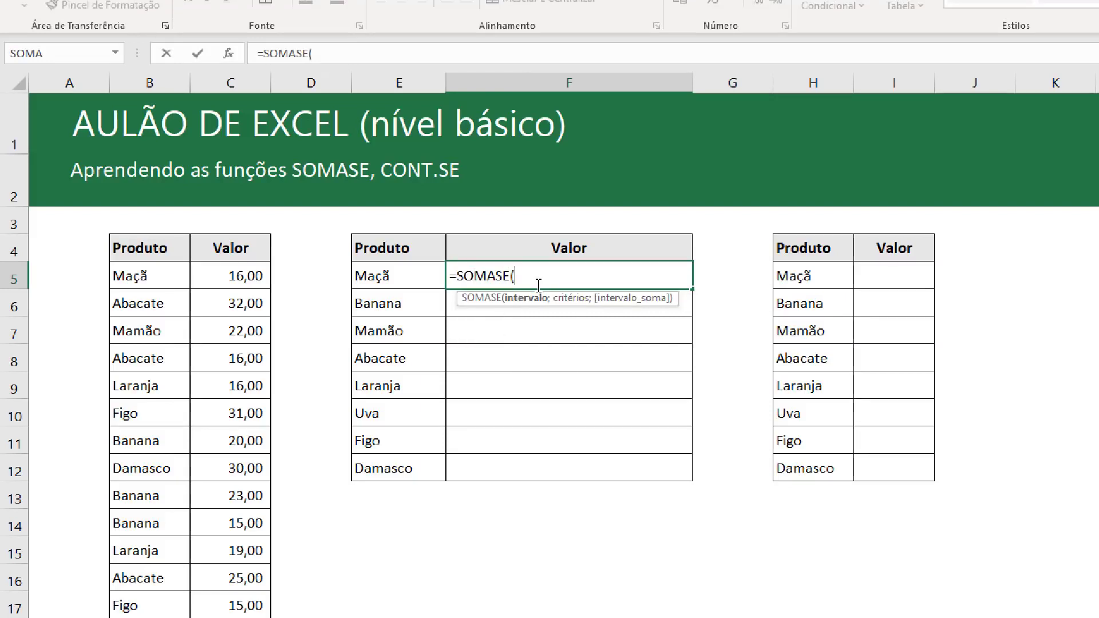
key("Escape")
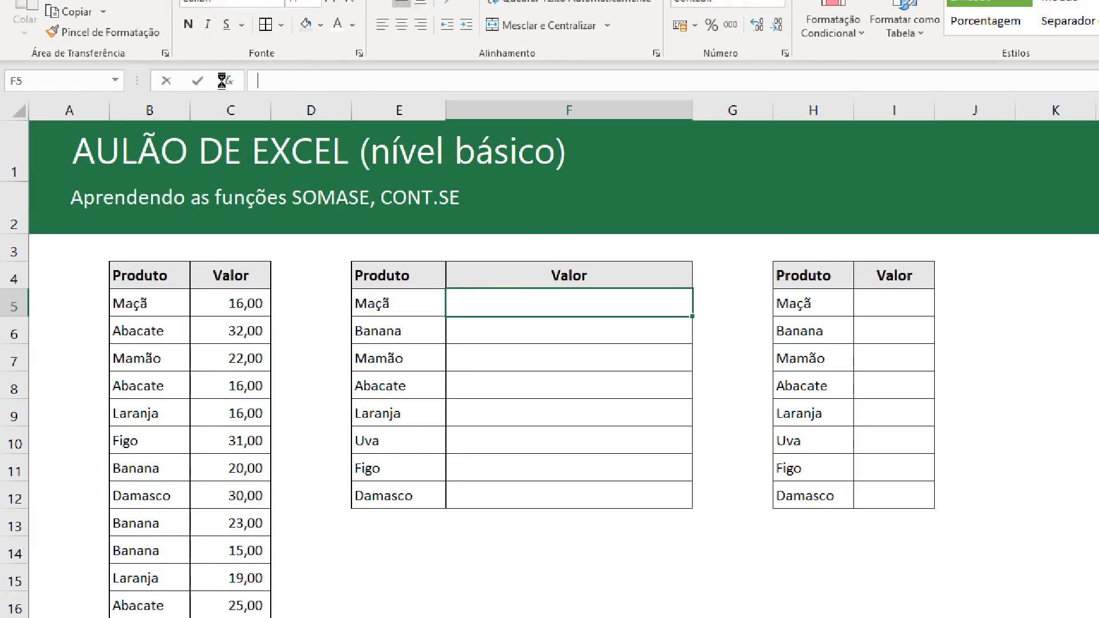
Start inserting a function in F5, set the category to Tudo and browse the functions beginning with S.
left_click(226, 55)
left_click_drag(810, 96, 678, 86)
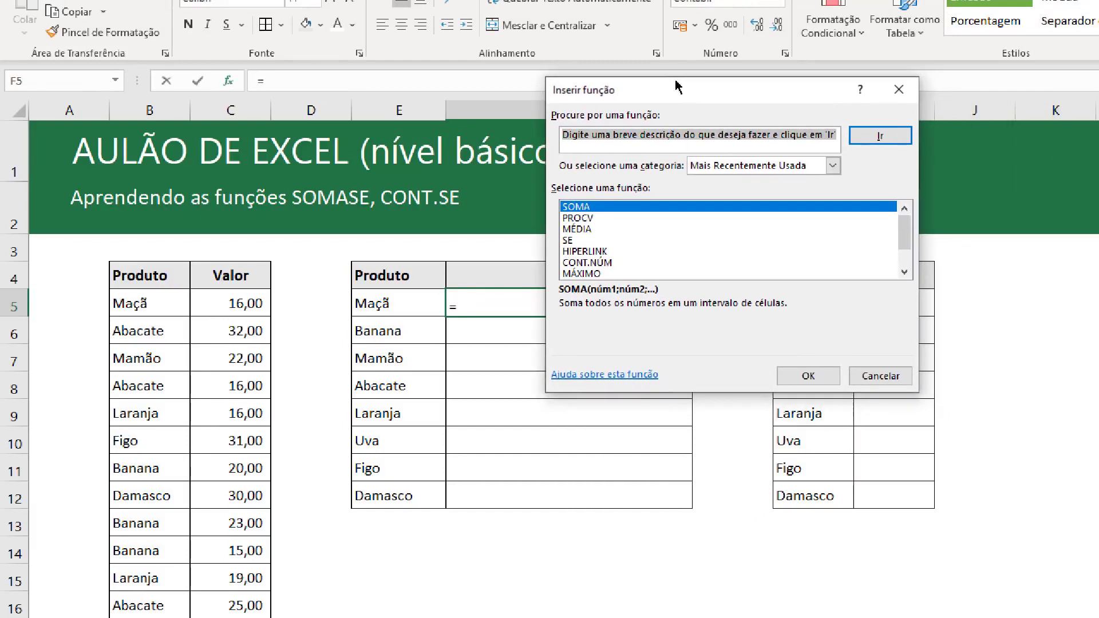
left_click(755, 166)
left_click(720, 188)
left_click(635, 241)
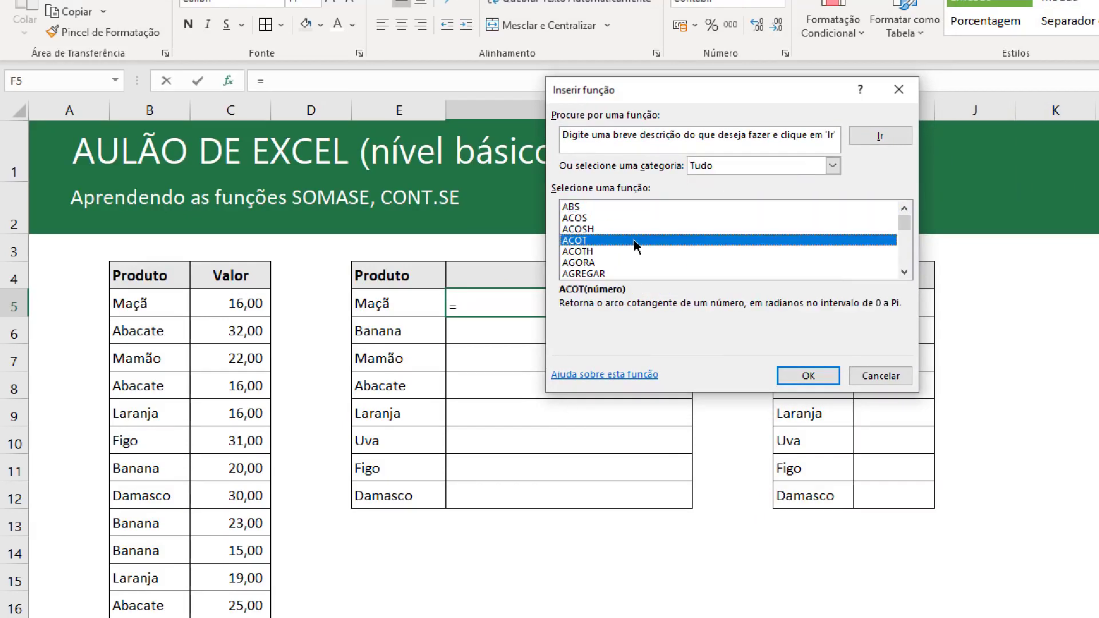
key("s")
scroll(634, 247, "down", 3)
scroll(639, 249, "down", 10)
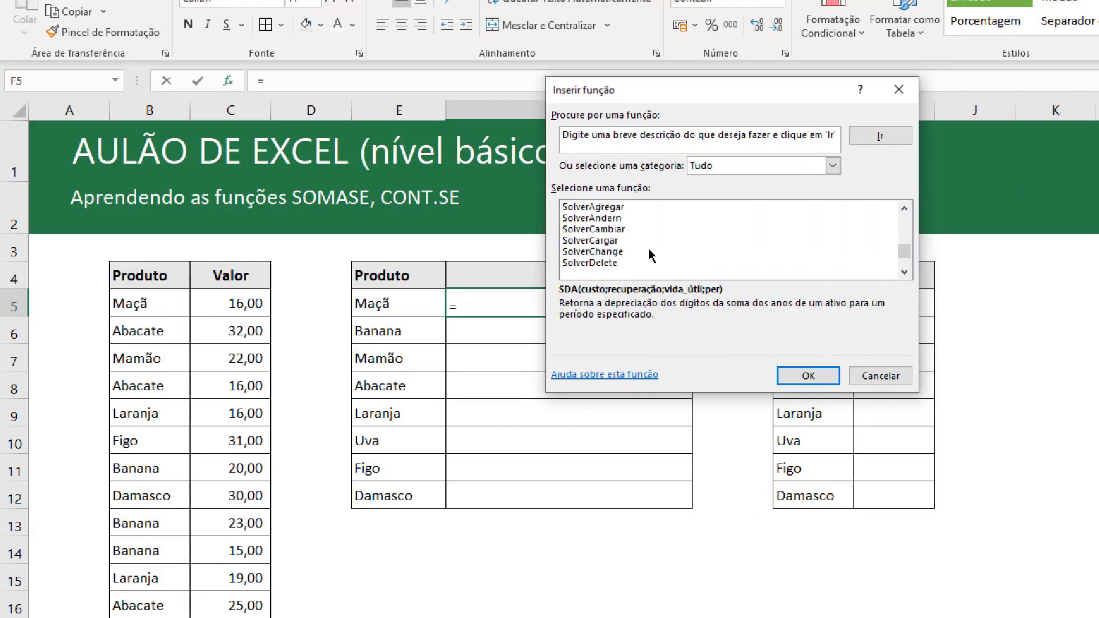
scroll(652, 255, "down", 5)
scroll(658, 252, "up", 8)
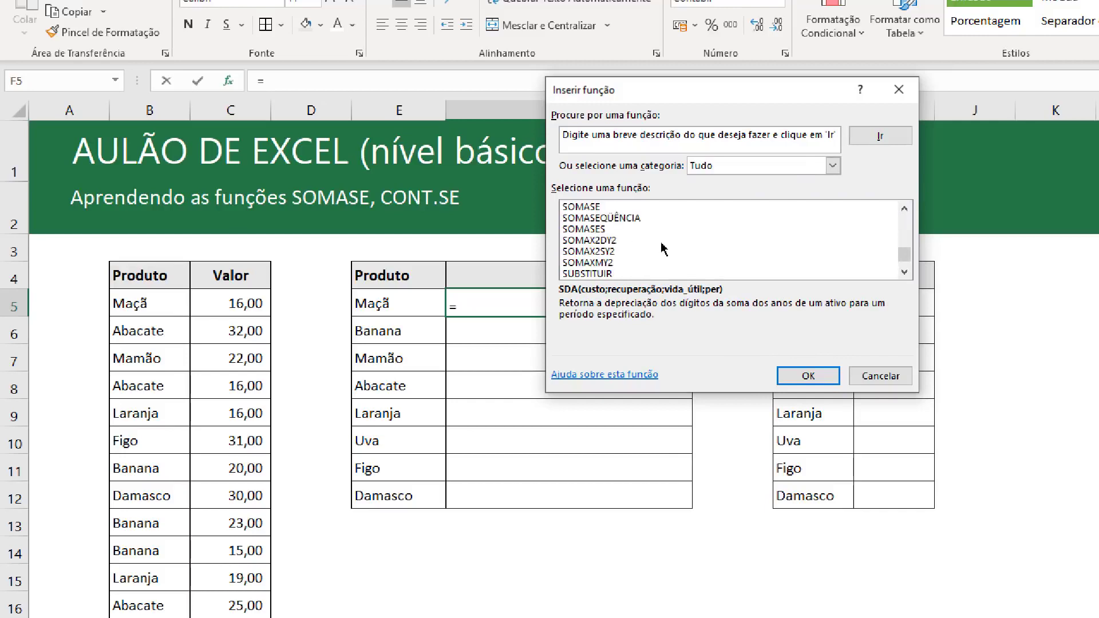
Choose SOMASE from the function list, view its arguments Intervalo, Critérios and Intervalo_soma, and cancel the insertion.
left_click(654, 262)
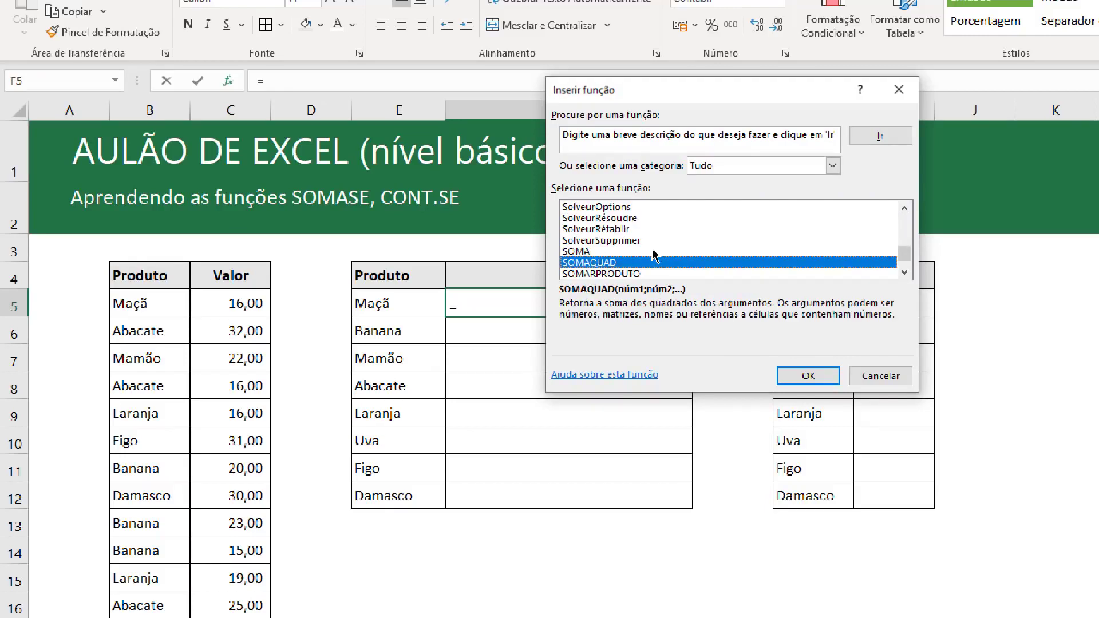
key("Down")
key("Down")
key("Down")
left_click(642, 265)
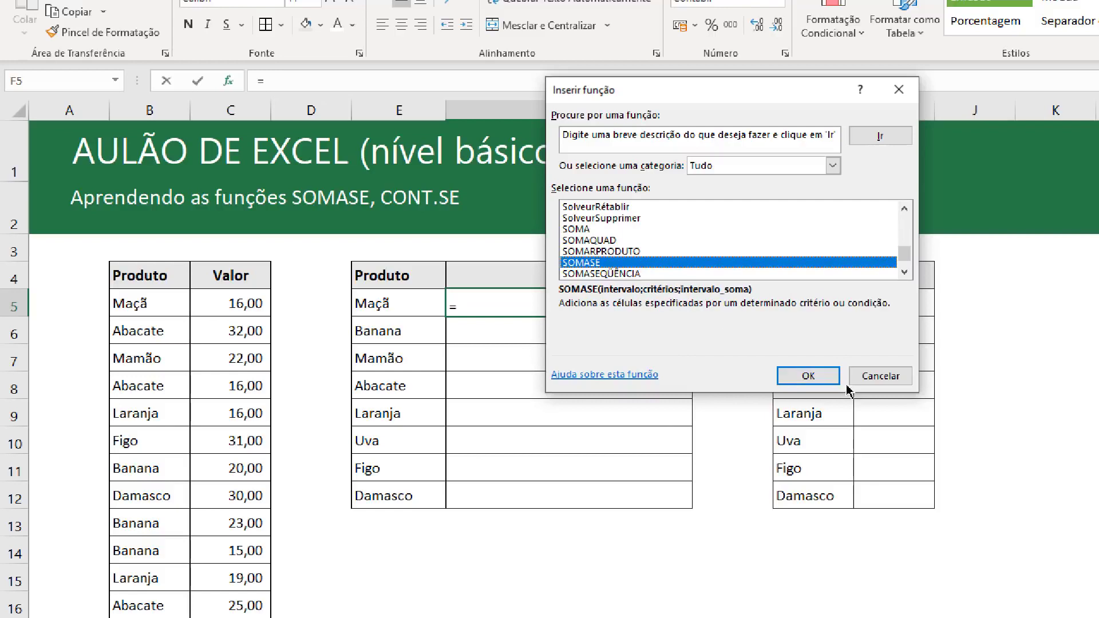
left_click(816, 376)
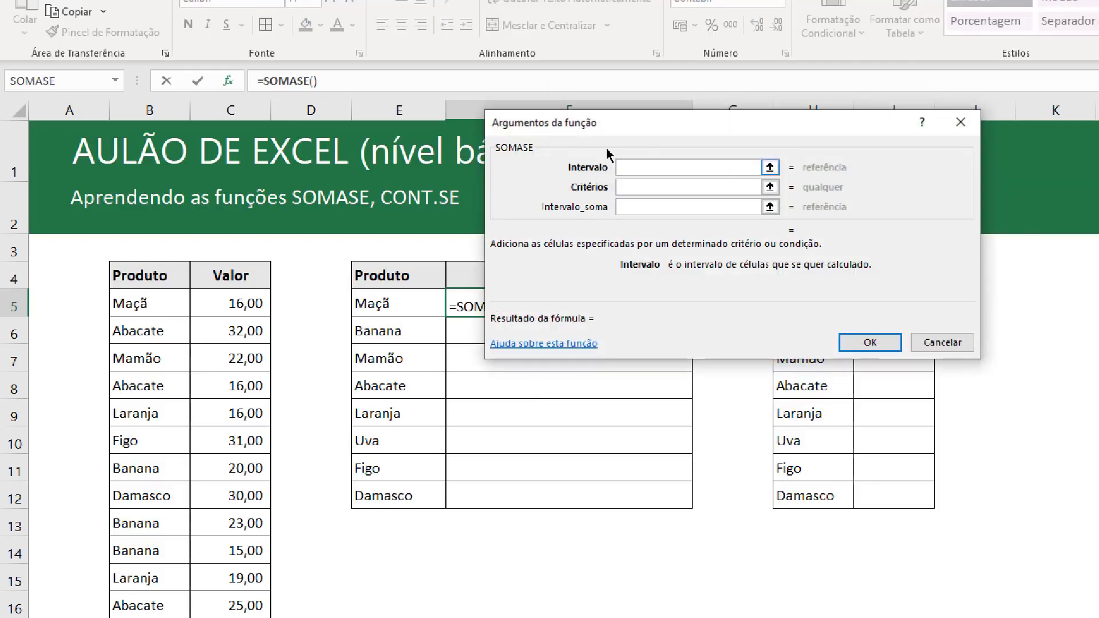
left_click_drag(657, 127, 617, 119)
key("Escape")
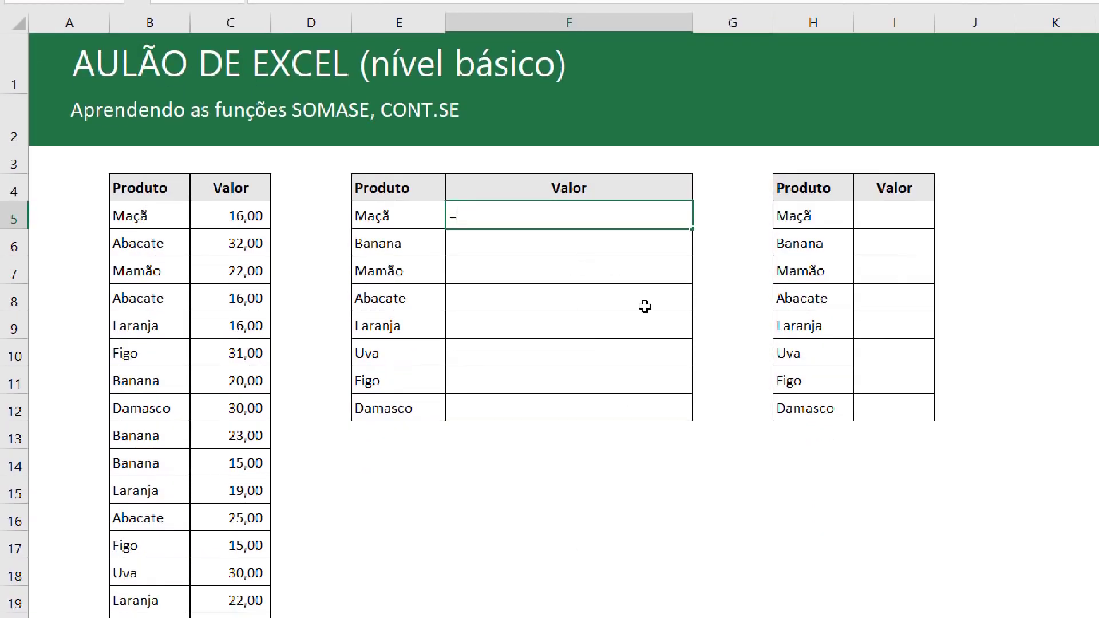
Enter =SOMASE(B5:B20;E5;C5:C20) in F5 to total the Maçã values from the first table.
type("=SOMASE(")
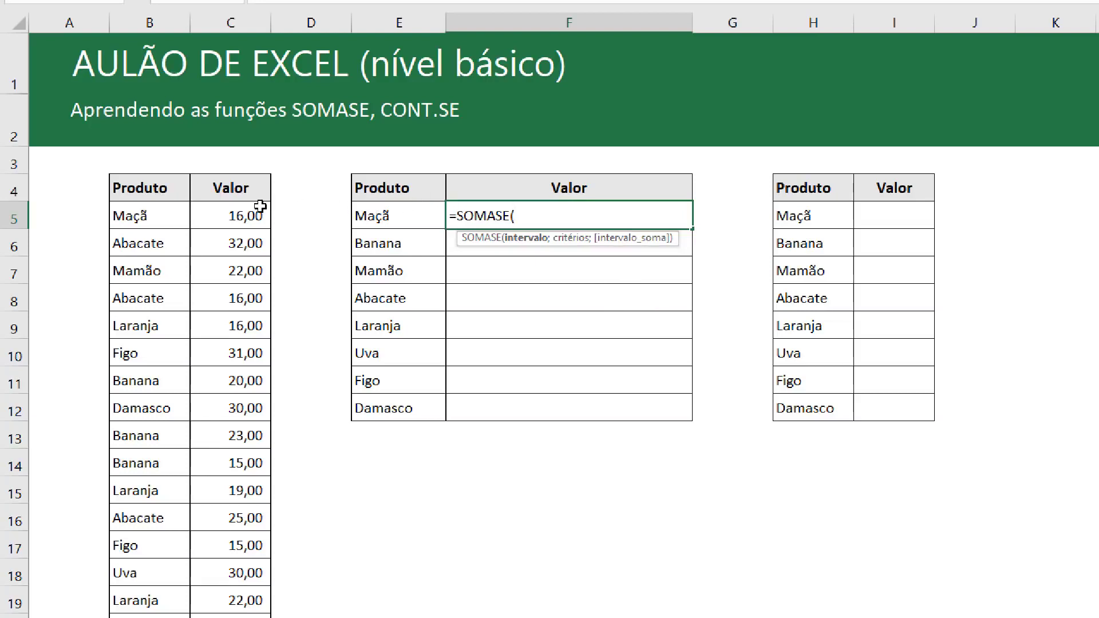
left_click(160, 214)
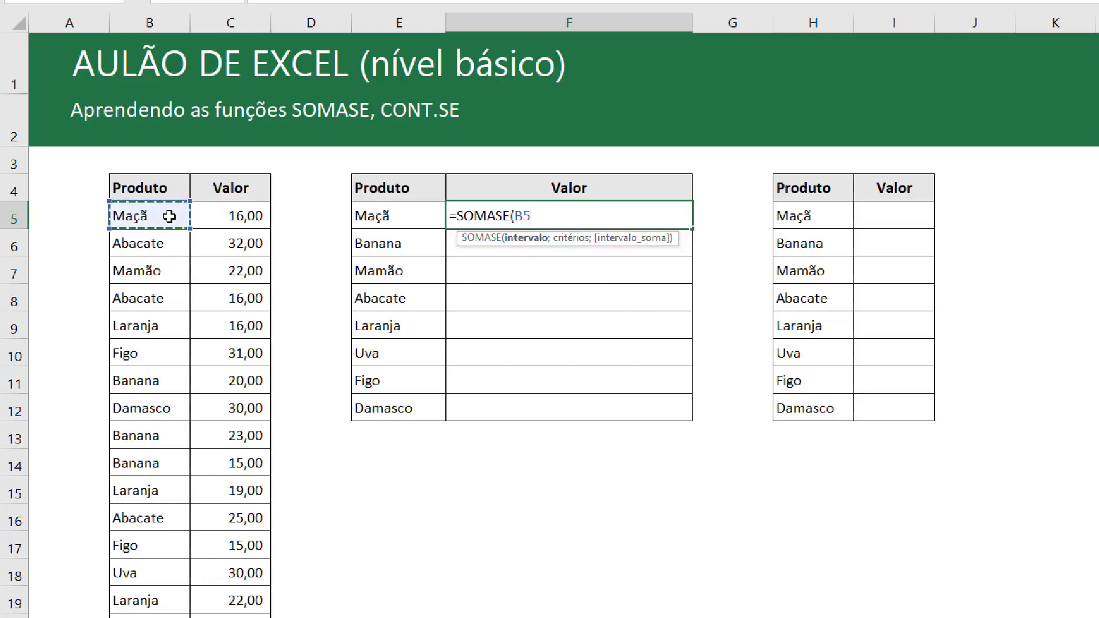
key("ctrl+shift+Down")
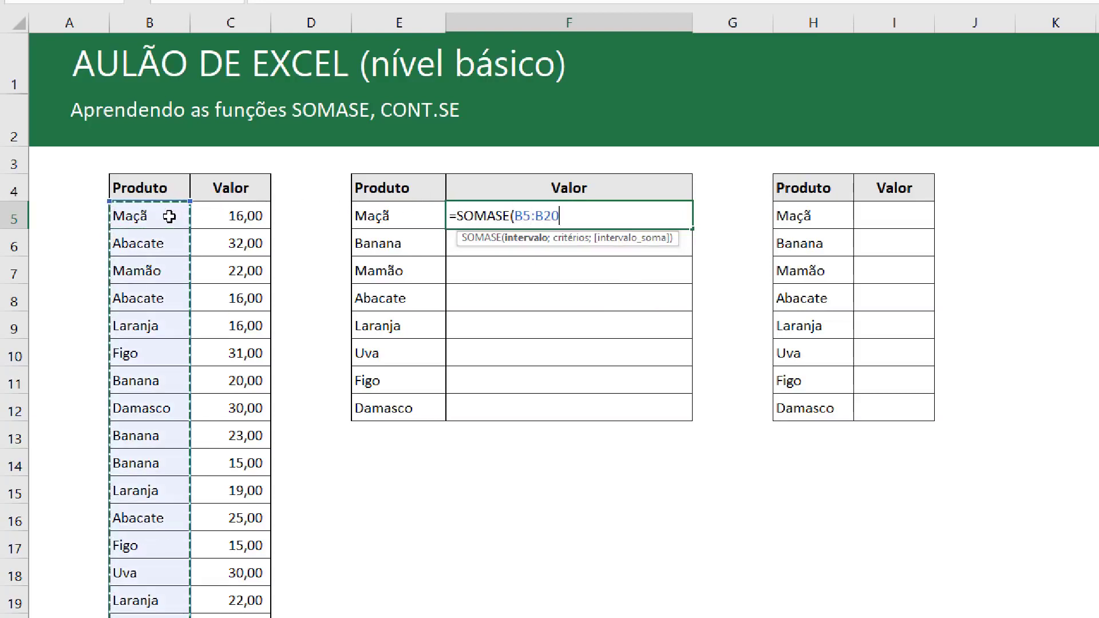
scroll(150, 253, "down", 3)
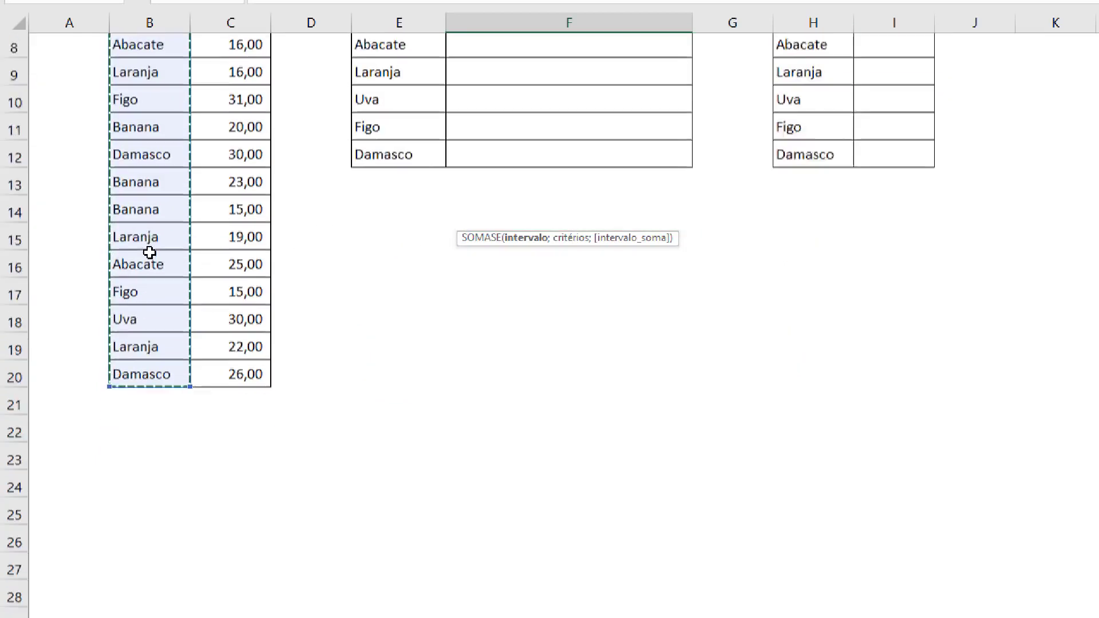
scroll(166, 280, "up", 3)
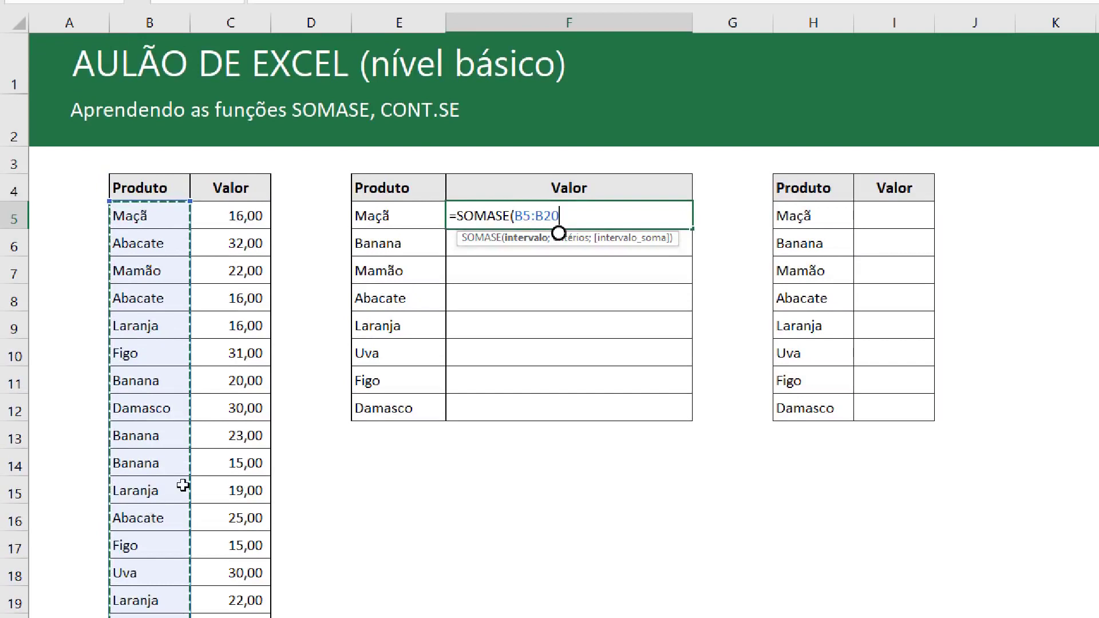
type(";")
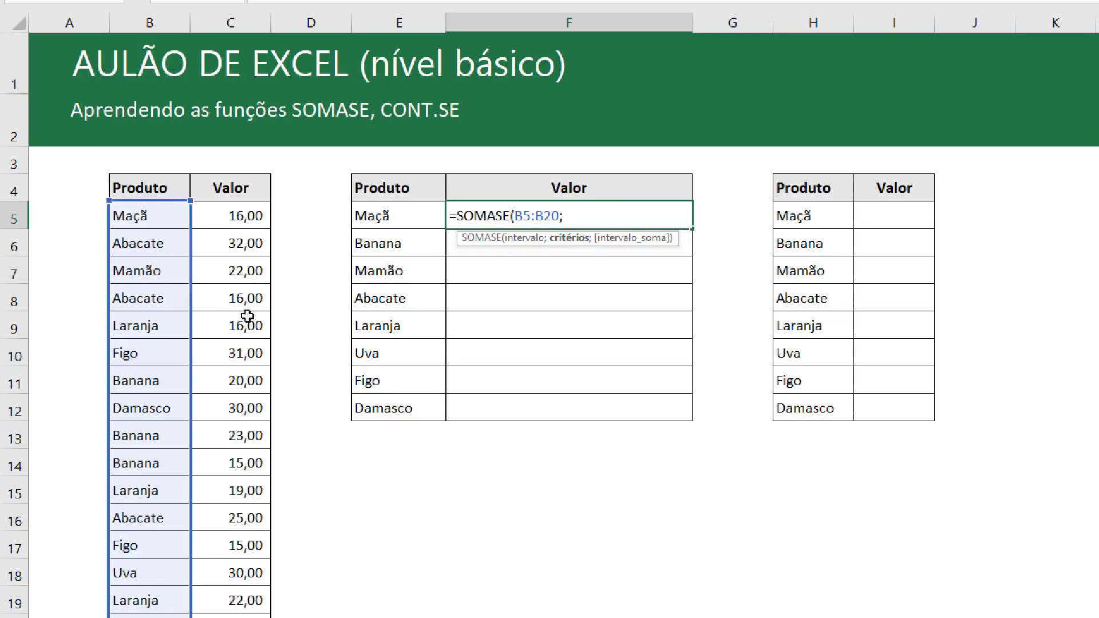
left_click(394, 215)
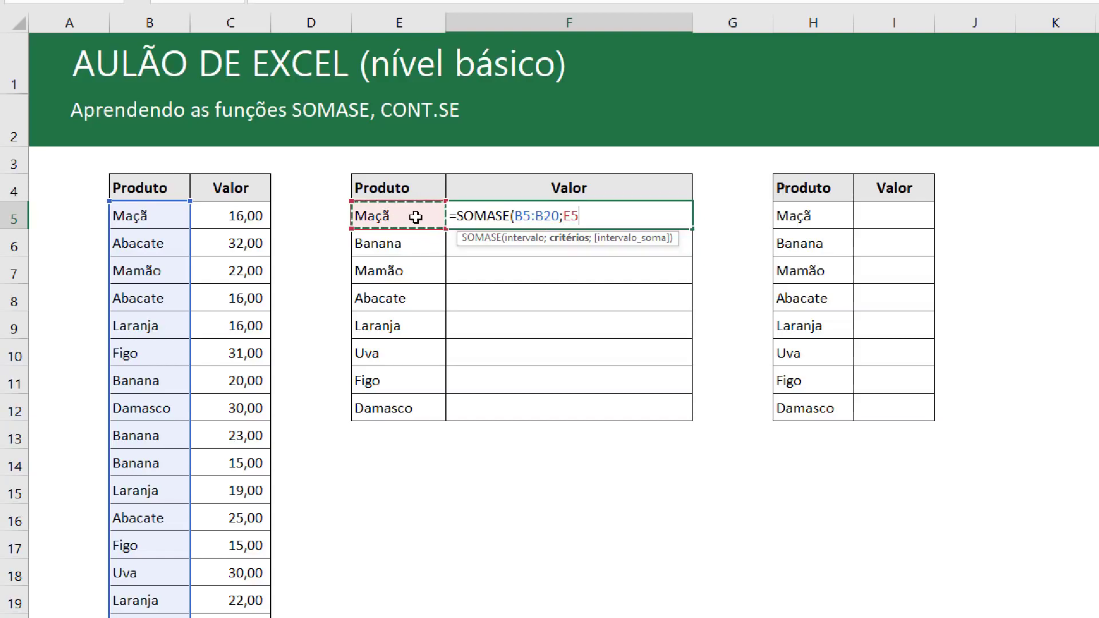
type(";")
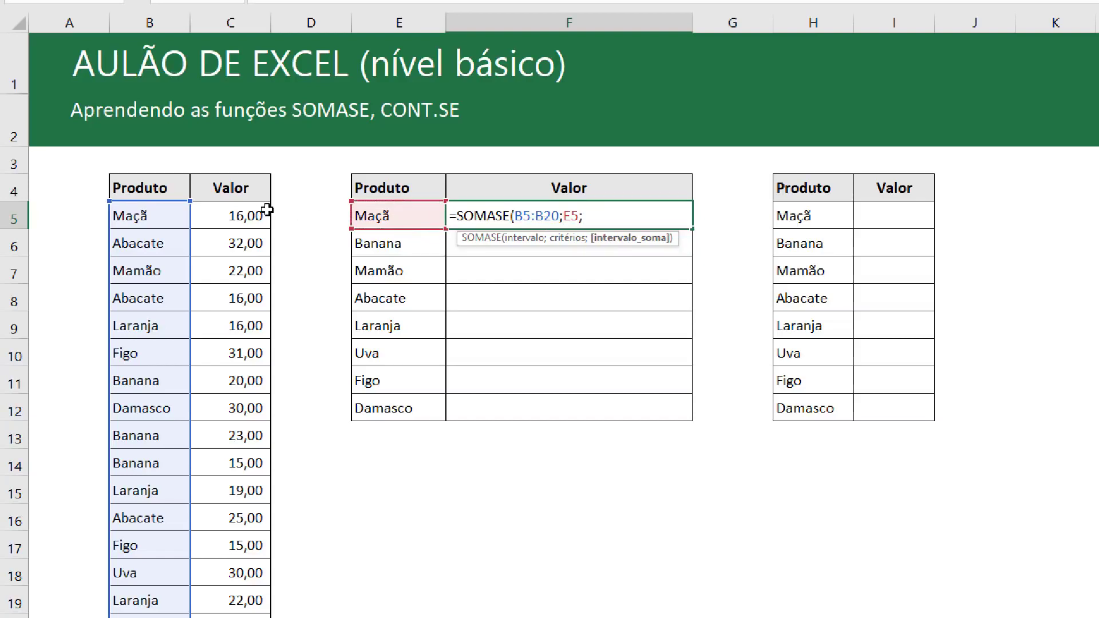
left_click_drag(261, 215, 247, 617)
left_click_drag(247, 548, 229, 480)
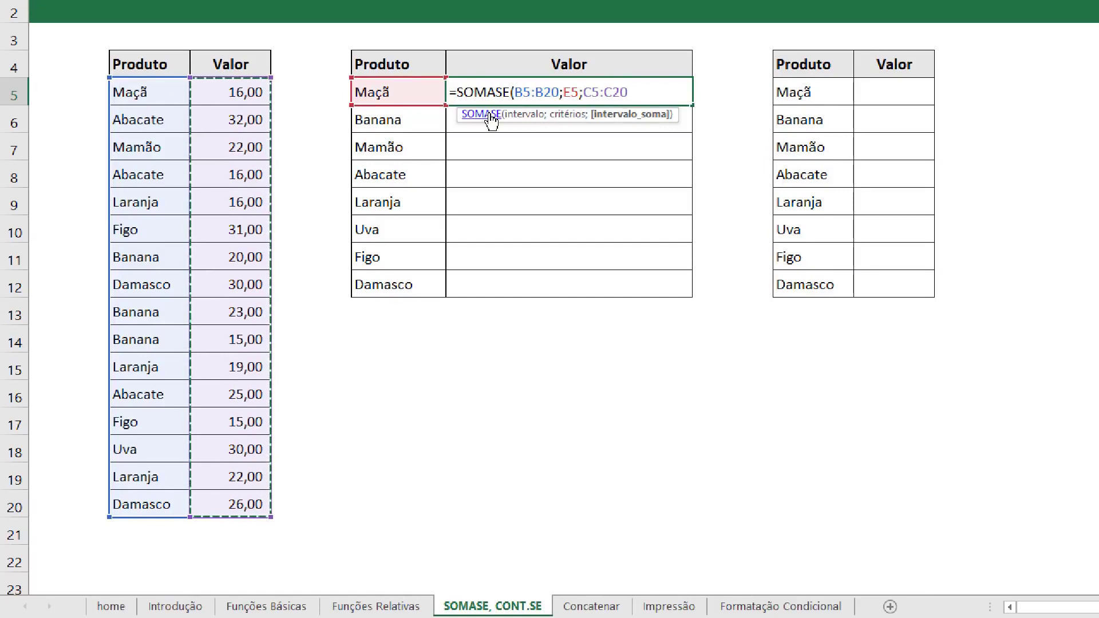
type(")")
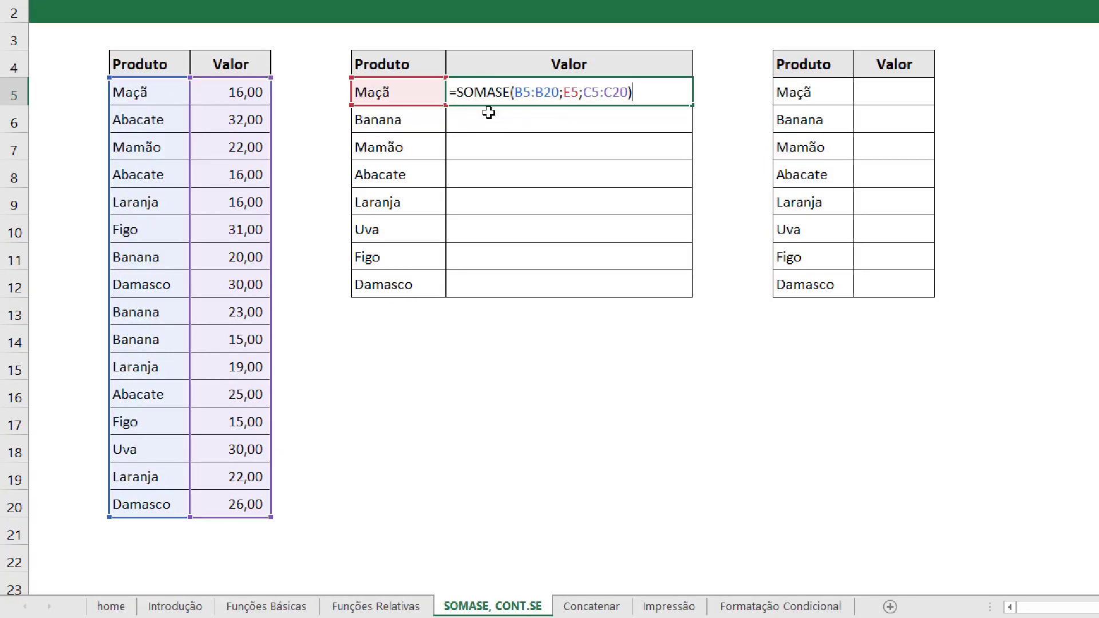
key("Return")
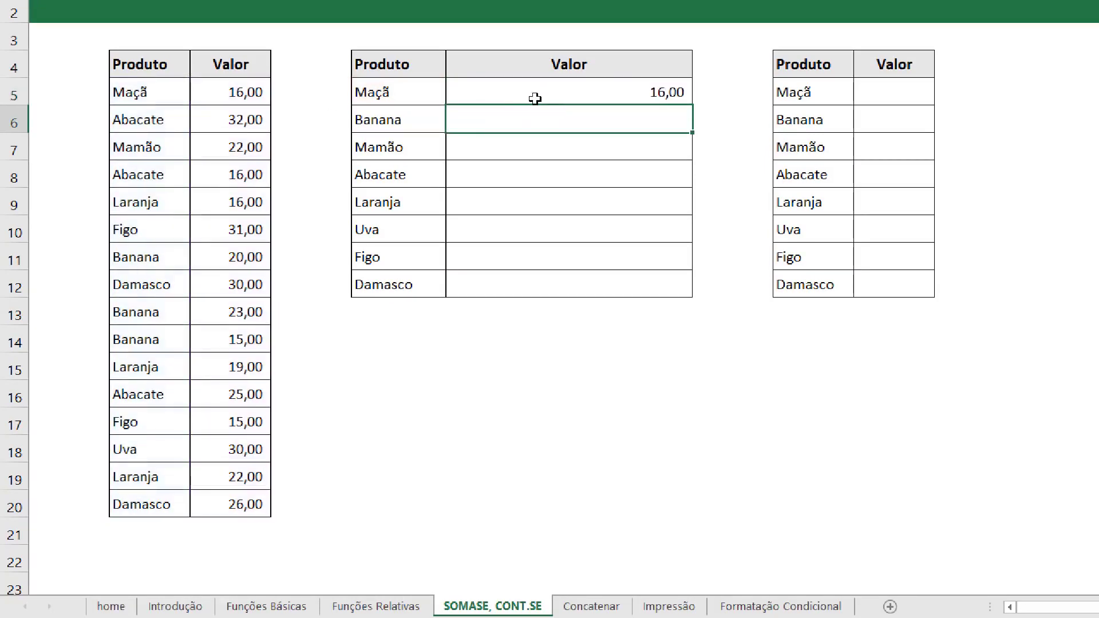
Copy the F5 formula into F6 only, inspect the ranges it references, and clear F6.
left_click(608, 83)
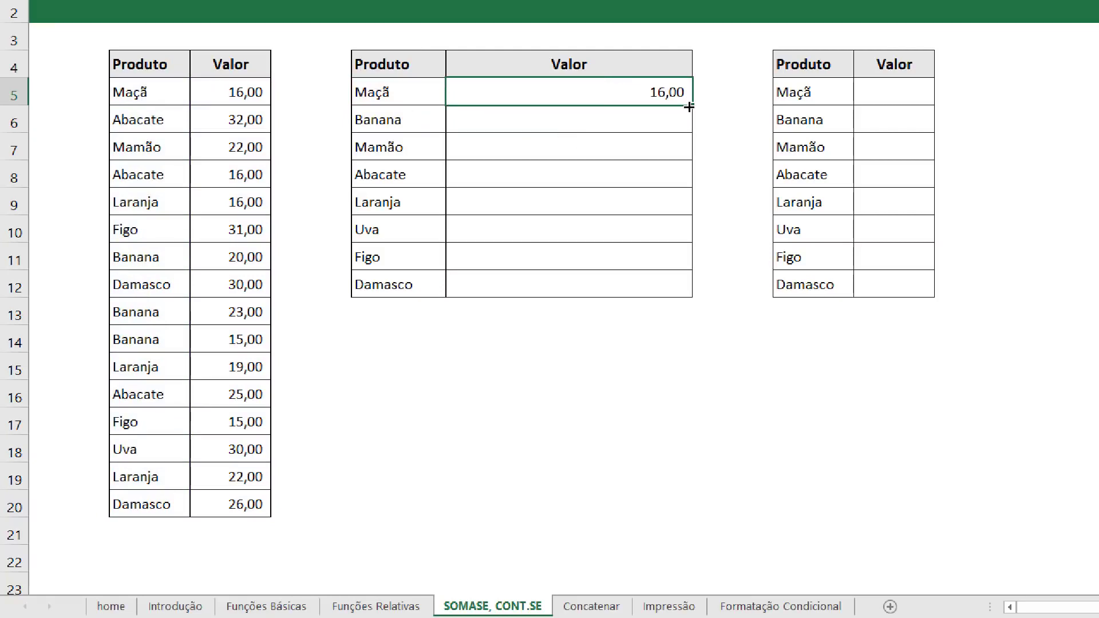
left_click_drag(690, 107, 687, 125)
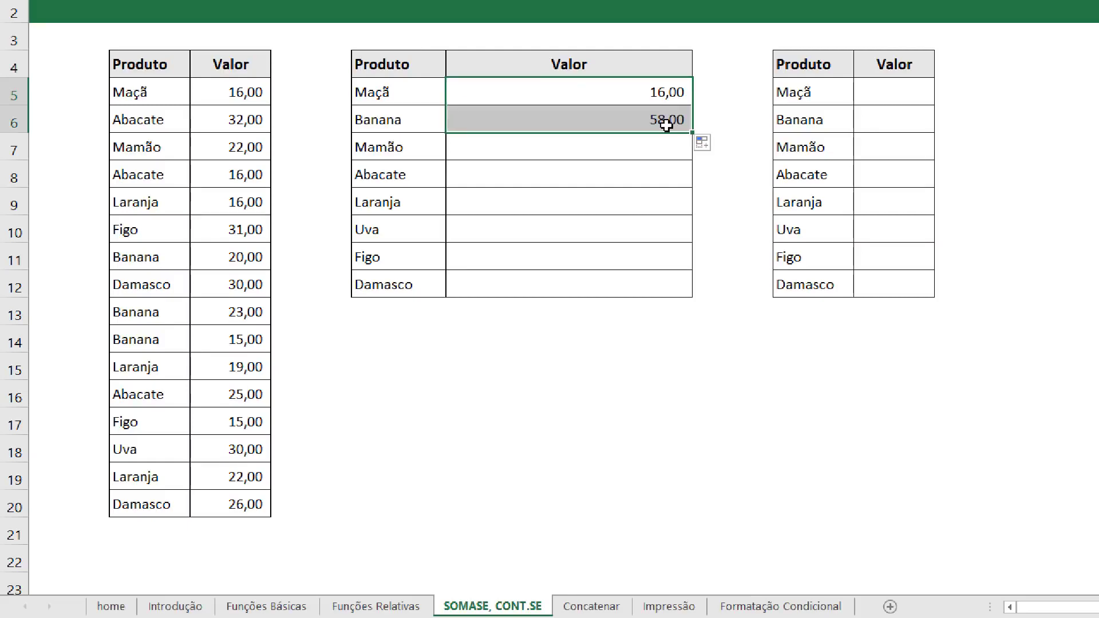
double_click(666, 125)
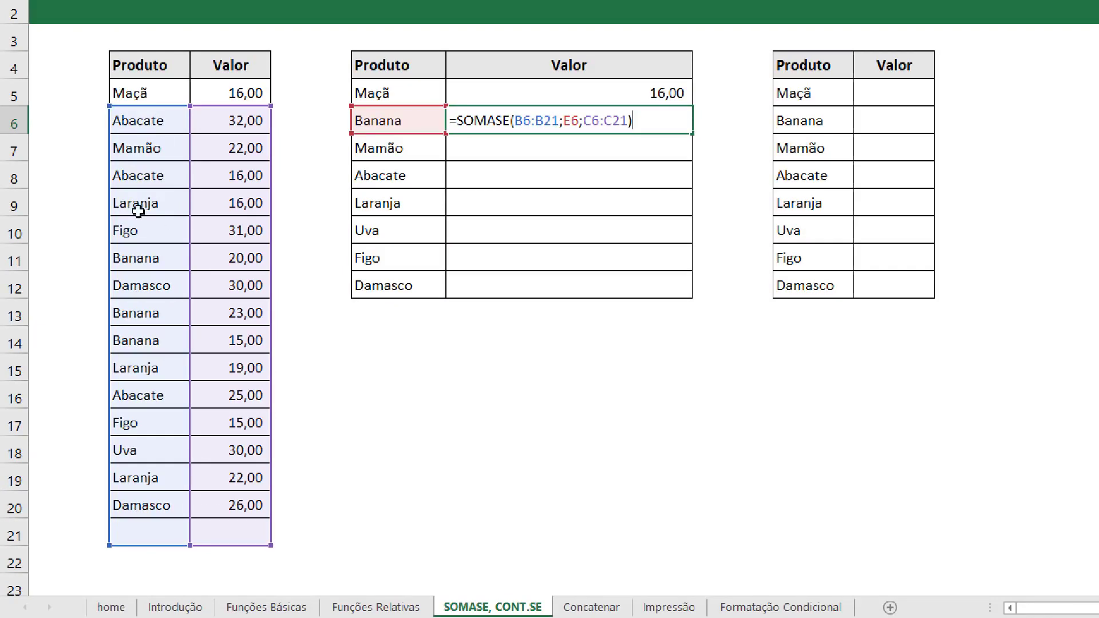
key("ctrl+Return")
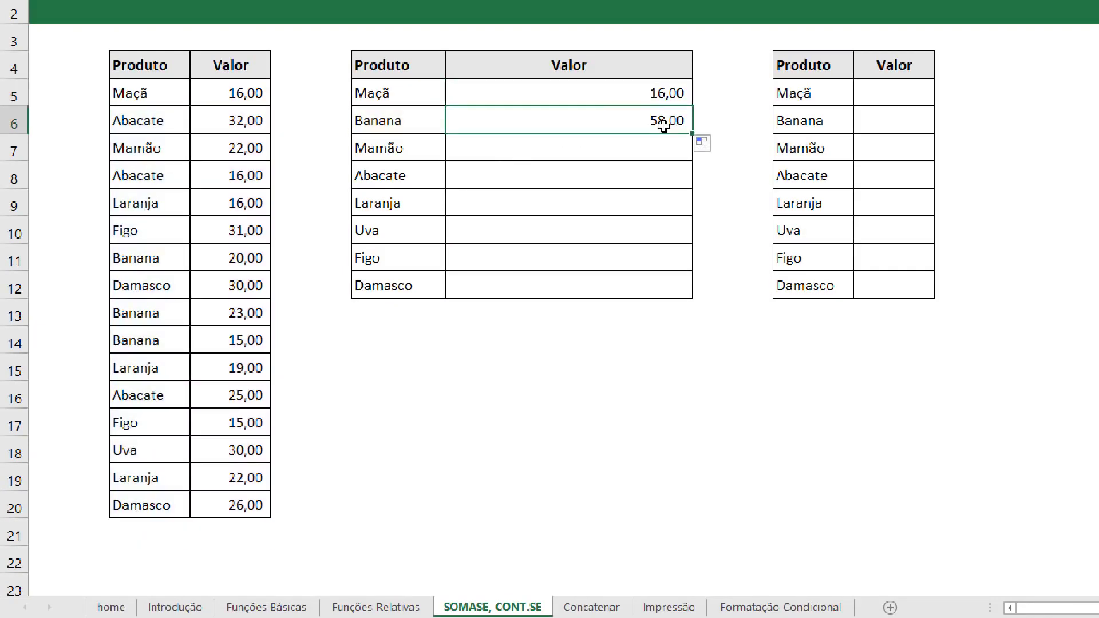
key("Delete")
Make both ranges in the F5 formula absolute, giving =SOMASE($B$5:$B$20;E5;$C$5:$C$20).
double_click(648, 94)
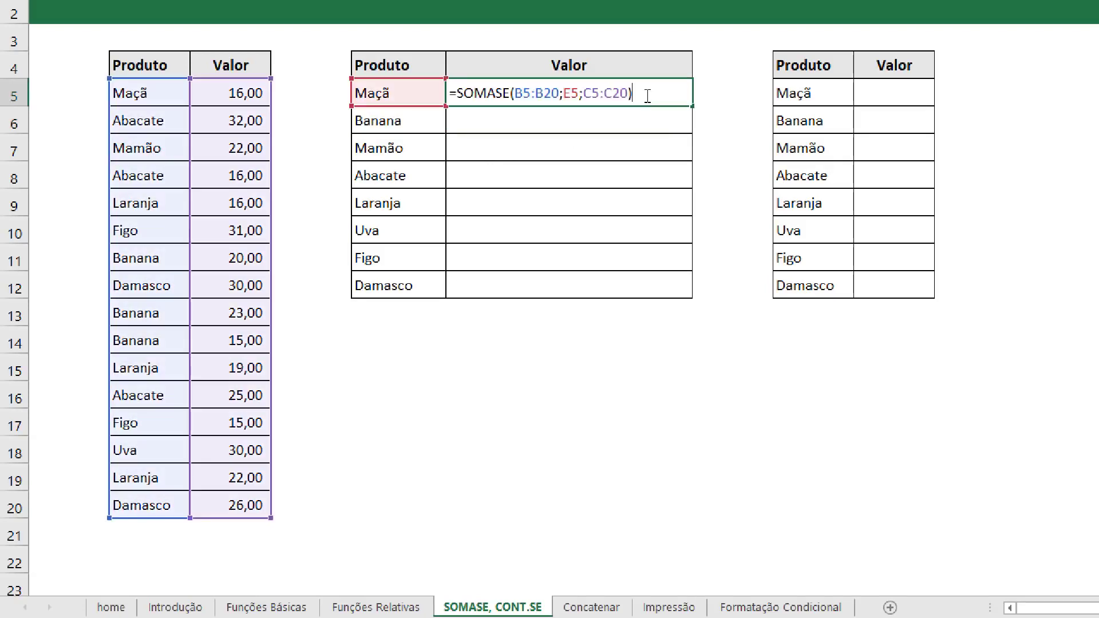
left_click_drag(514, 93, 553, 91)
key("F4")
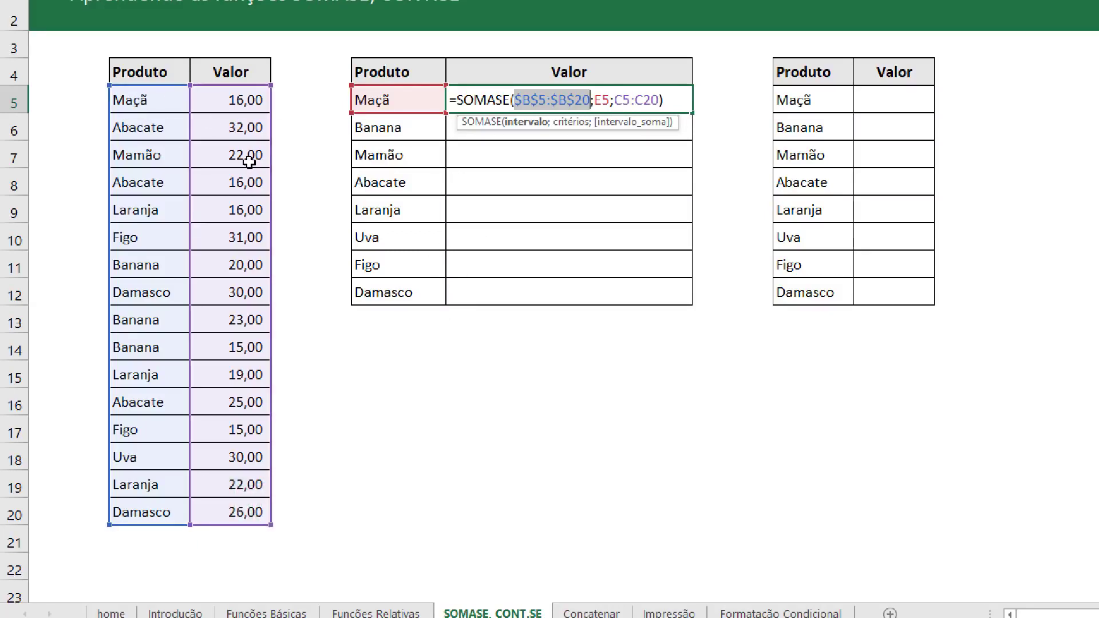
left_click_drag(615, 100, 659, 100)
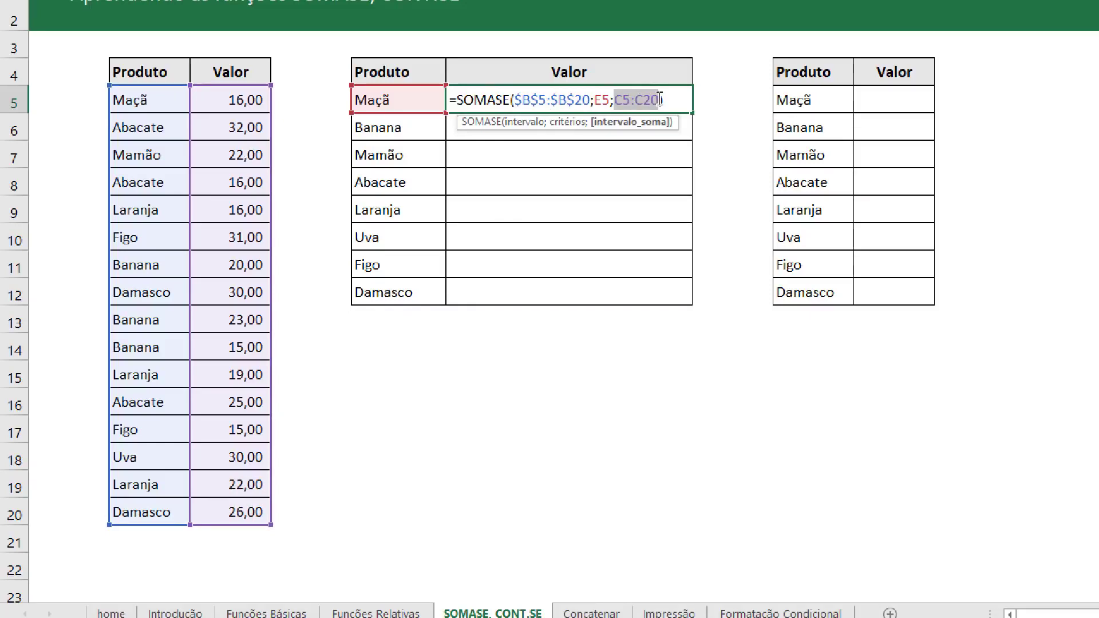
key("F4")
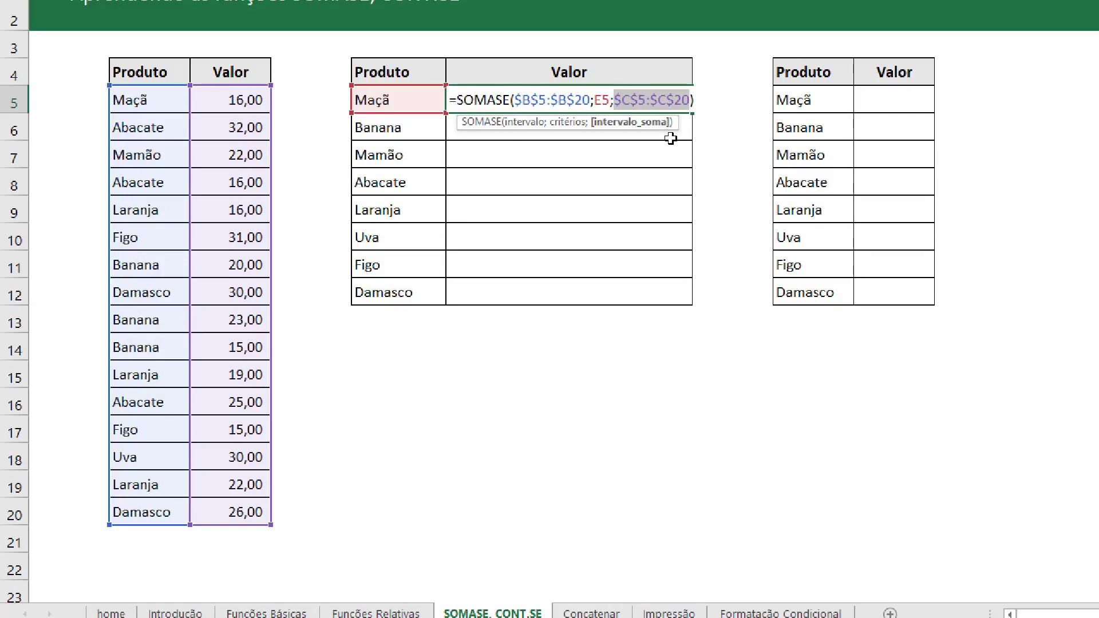
key("Return")
Fill the SOMASE formula from F5 down to F12 for the remaining products.
scroll(671, 140, "up", 1)
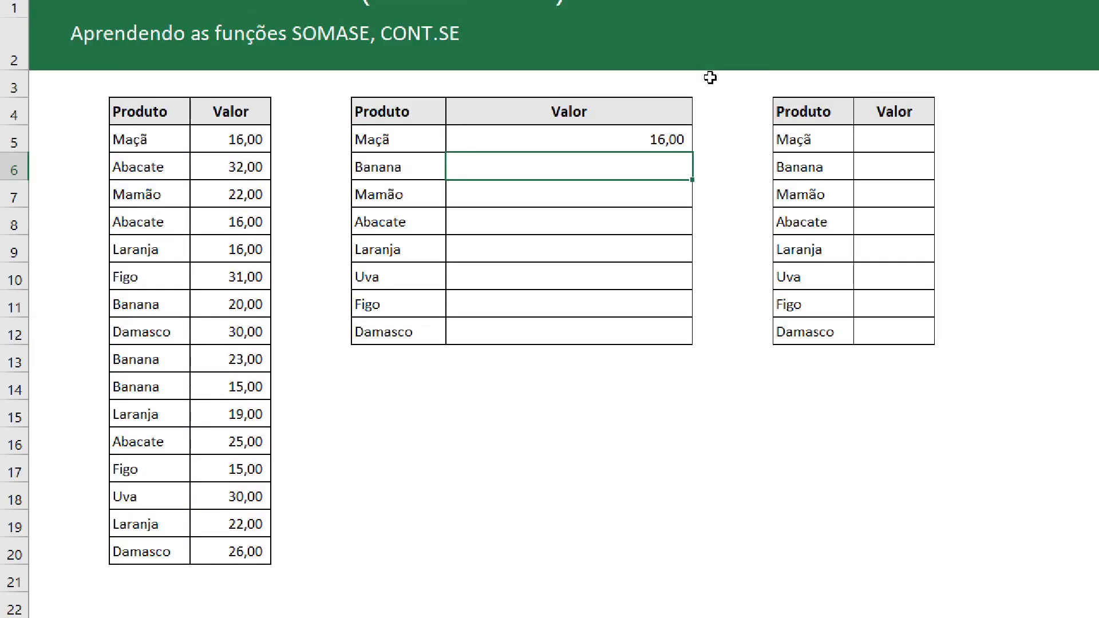
left_click(681, 145)
left_click_drag(693, 155, 682, 343)
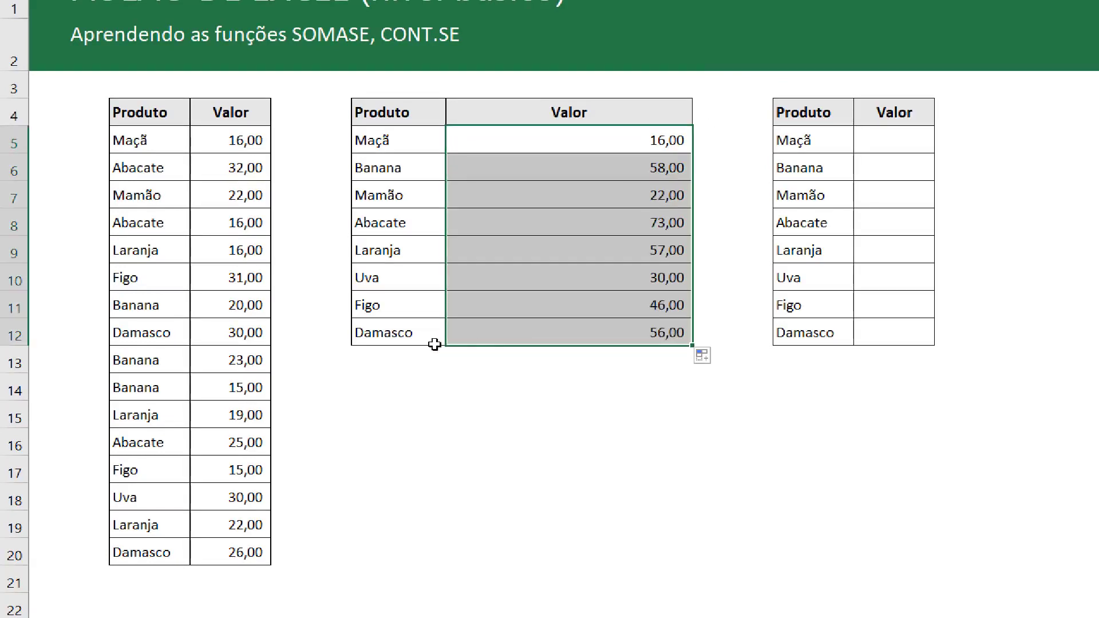
Check the Banana total in F6 against a temporary formula =C13+C14+C11 in E15, and clear E15.
left_click(367, 277)
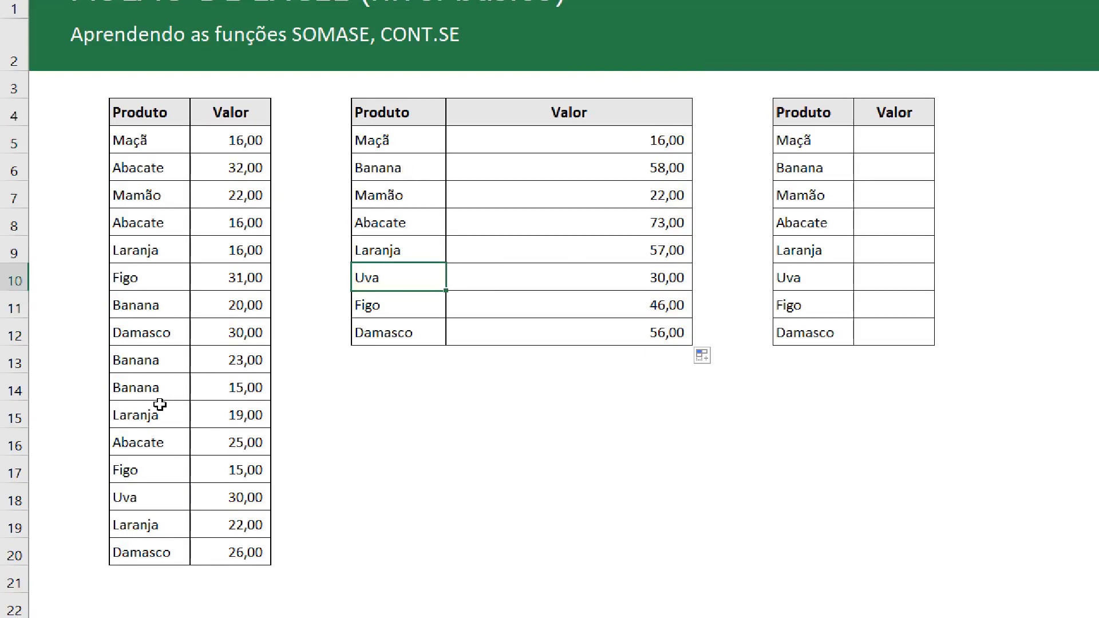
left_click(657, 166)
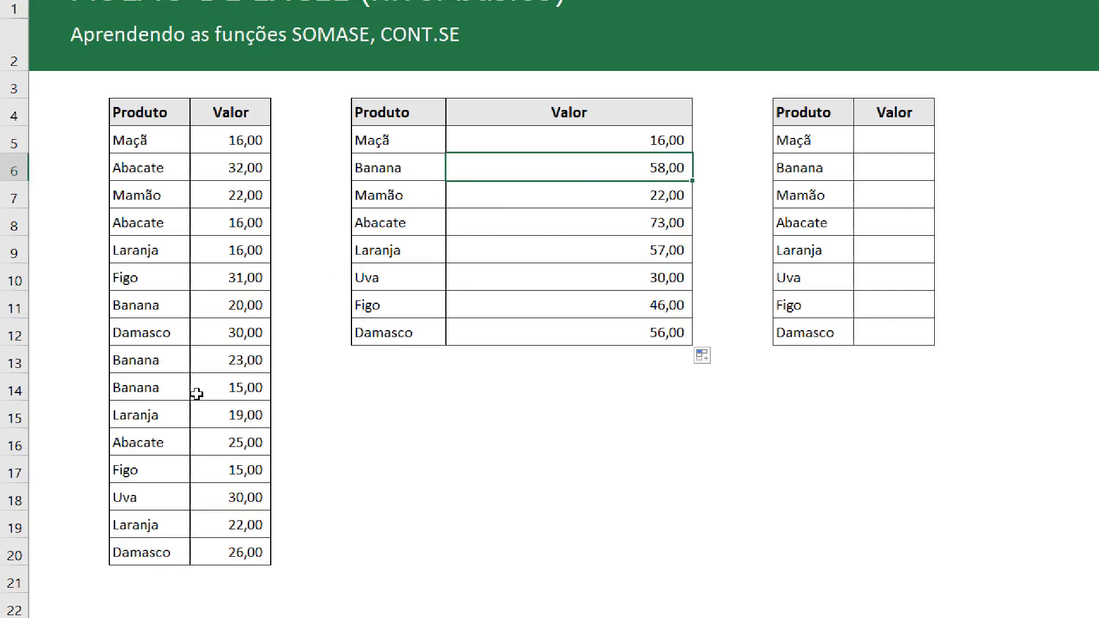
left_click(347, 405)
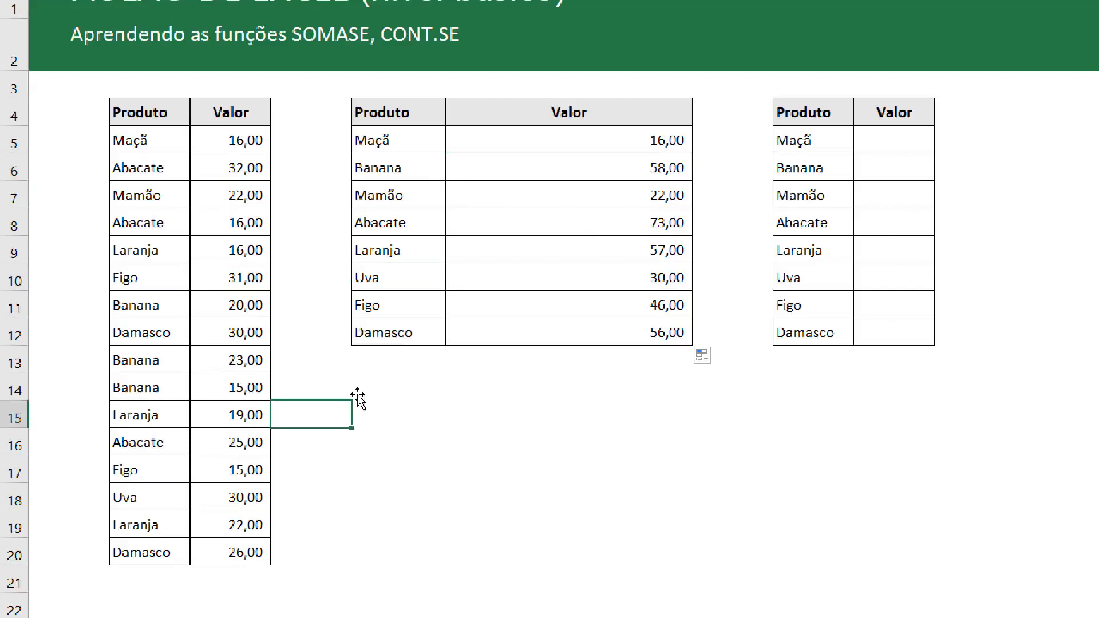
key("Right")
type("=")
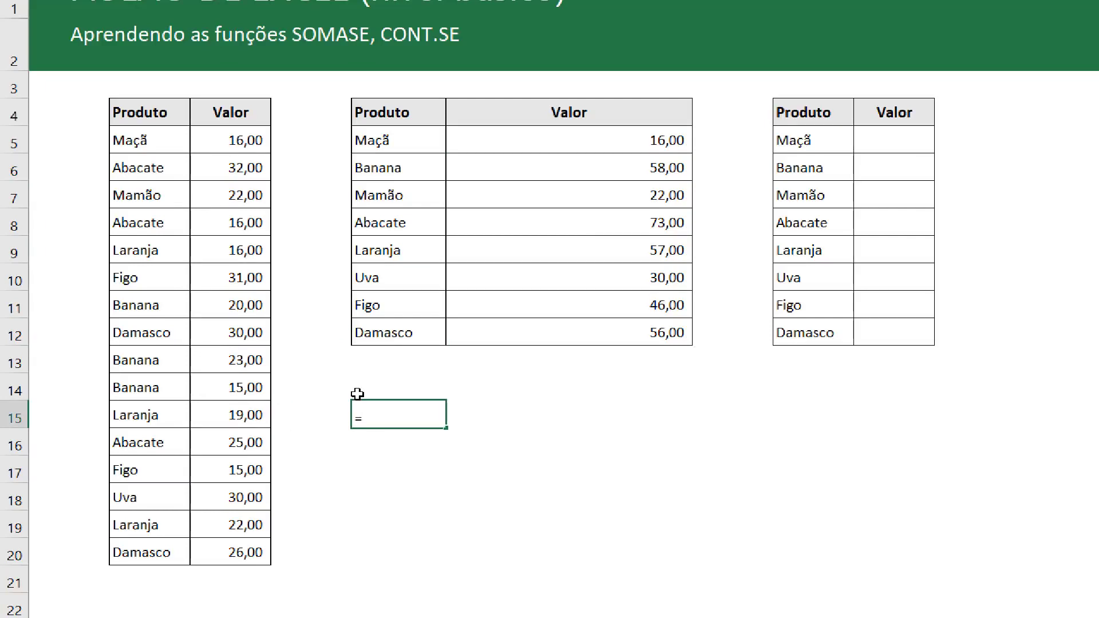
left_click(254, 366)
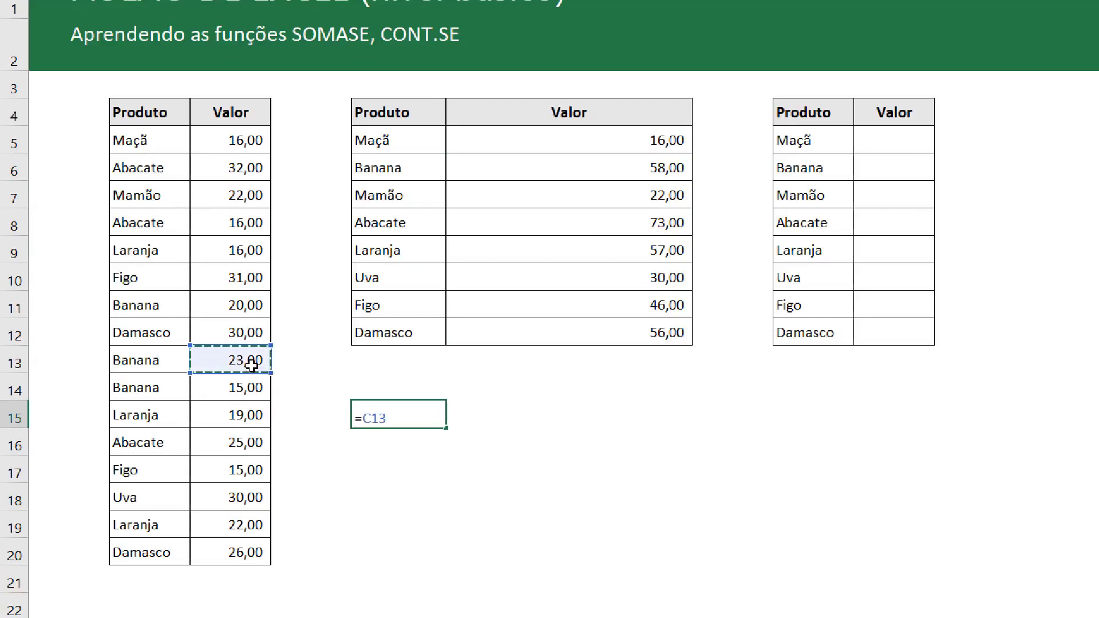
type("+")
left_click(252, 386)
type("+")
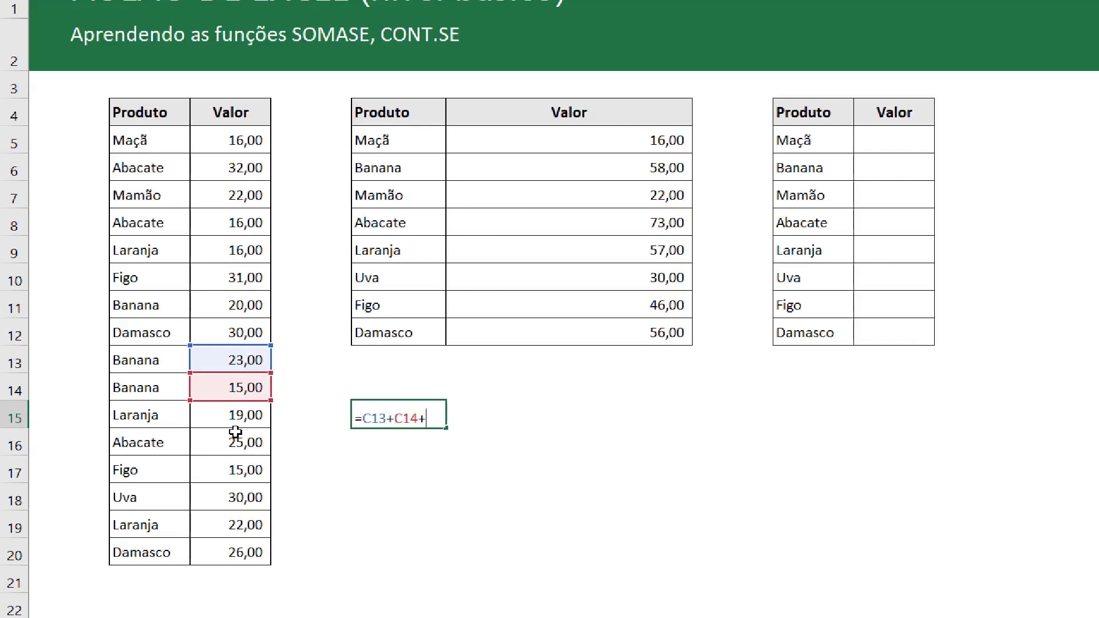
left_click(214, 305)
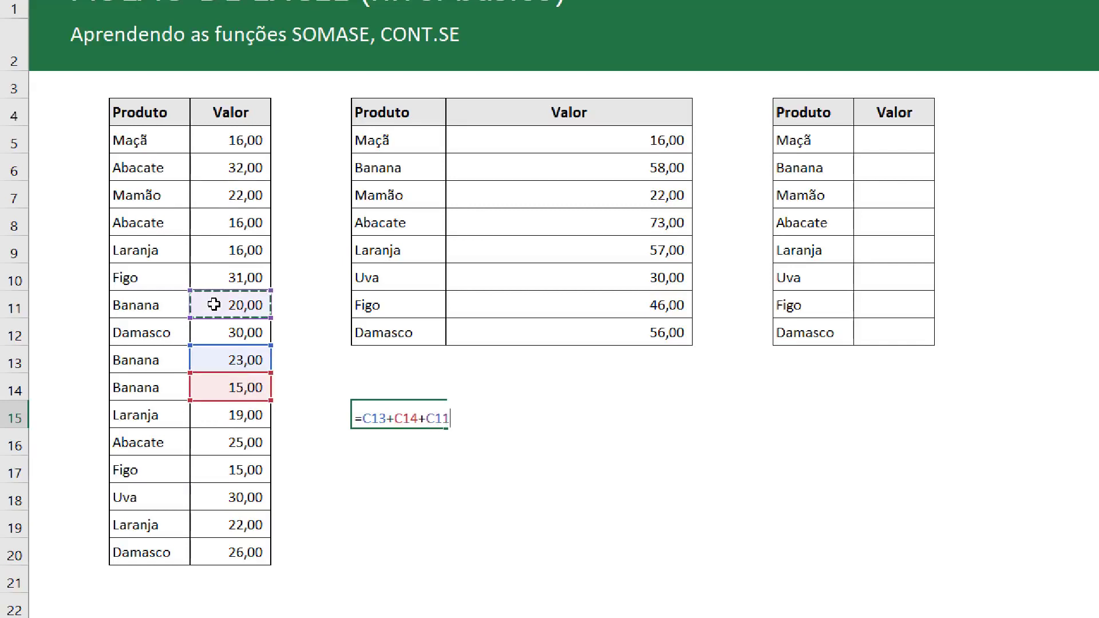
key("Return")
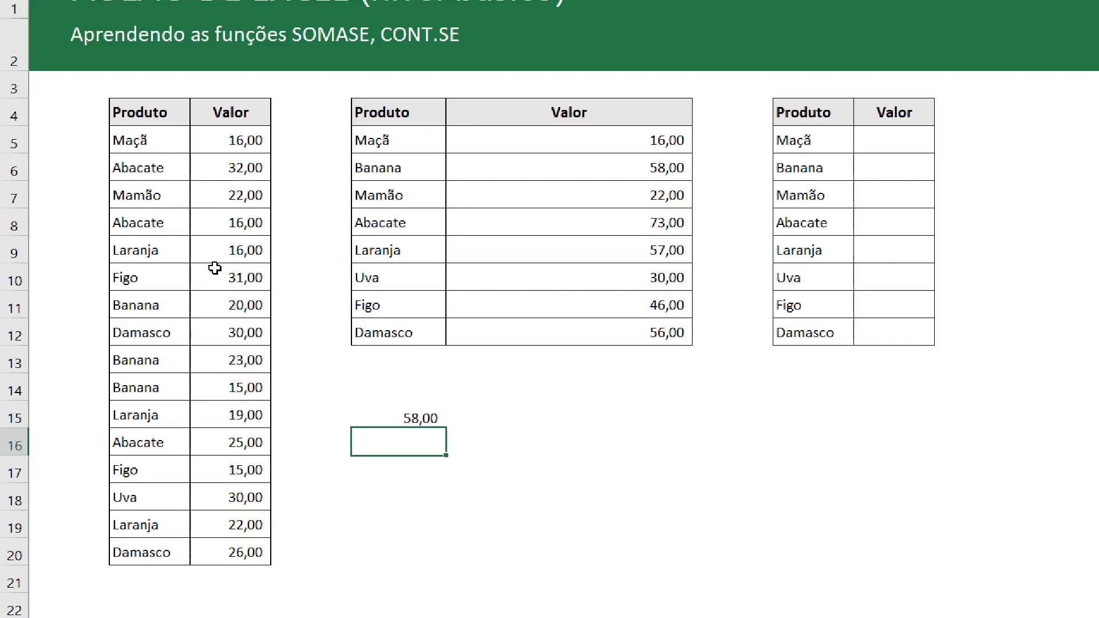
left_click(436, 416)
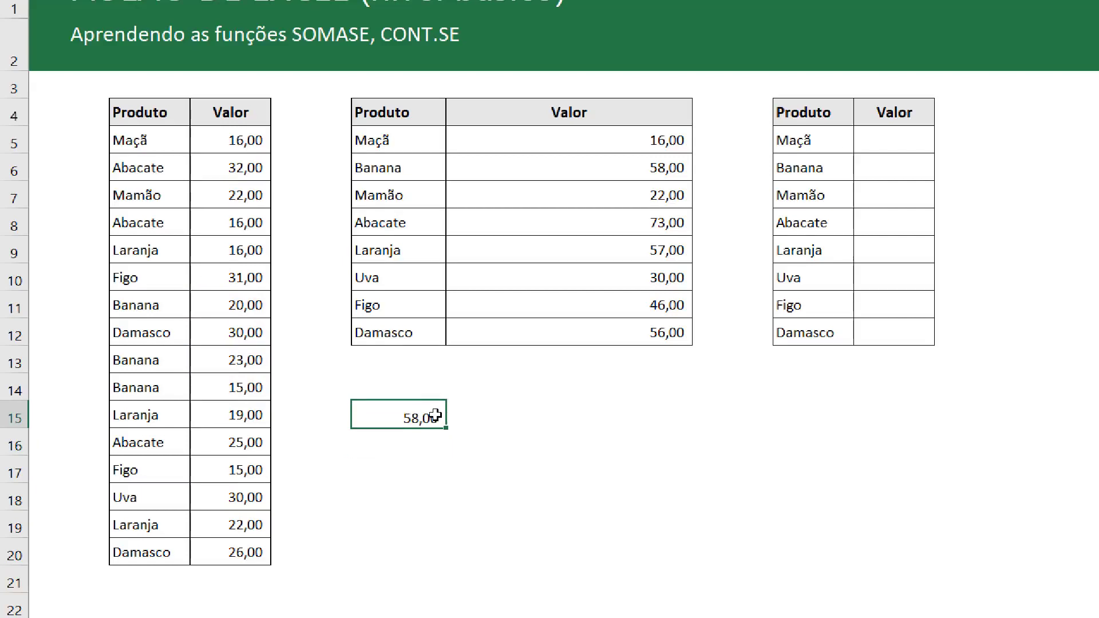
key("Delete")
Narrow column F to fit its values and widen column I, the Valor column of the third table.
left_click(407, 139)
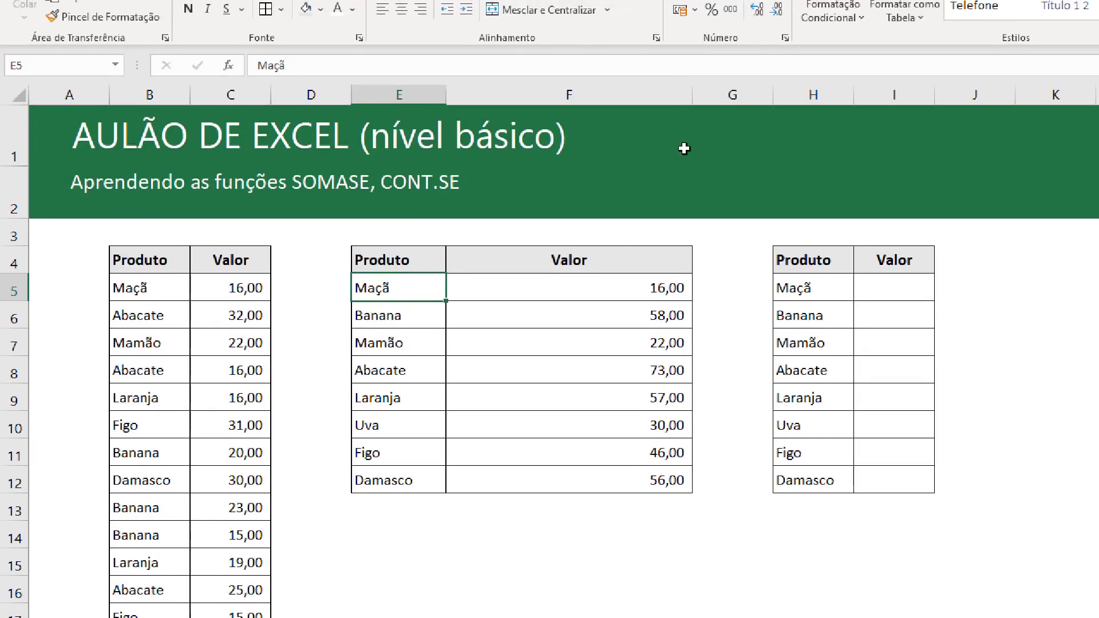
left_click_drag(693, 102, 536, 110)
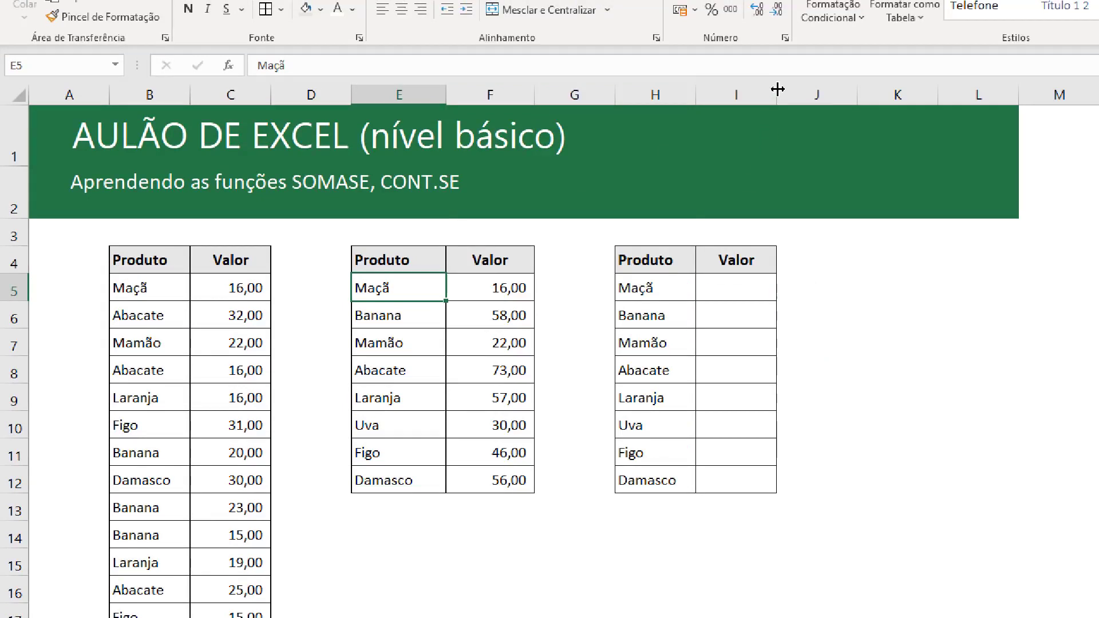
left_click_drag(776, 94, 902, 106)
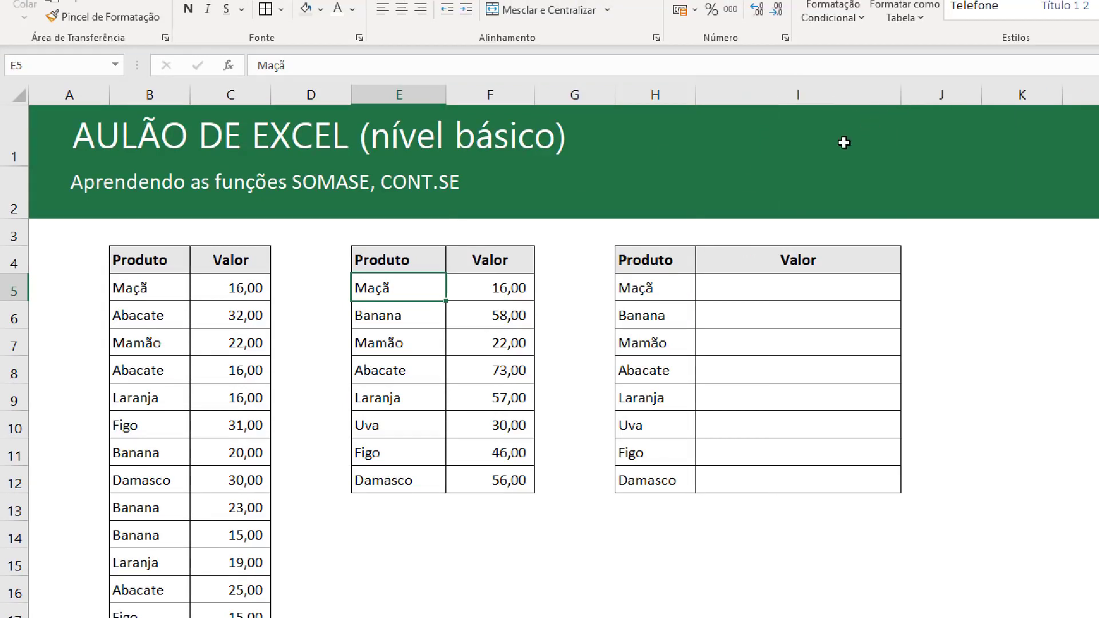
Build the formula =CONT.SE(B5:B20;H5) in I5 to count how often Maçã occurs in the first table.
left_click(737, 282)
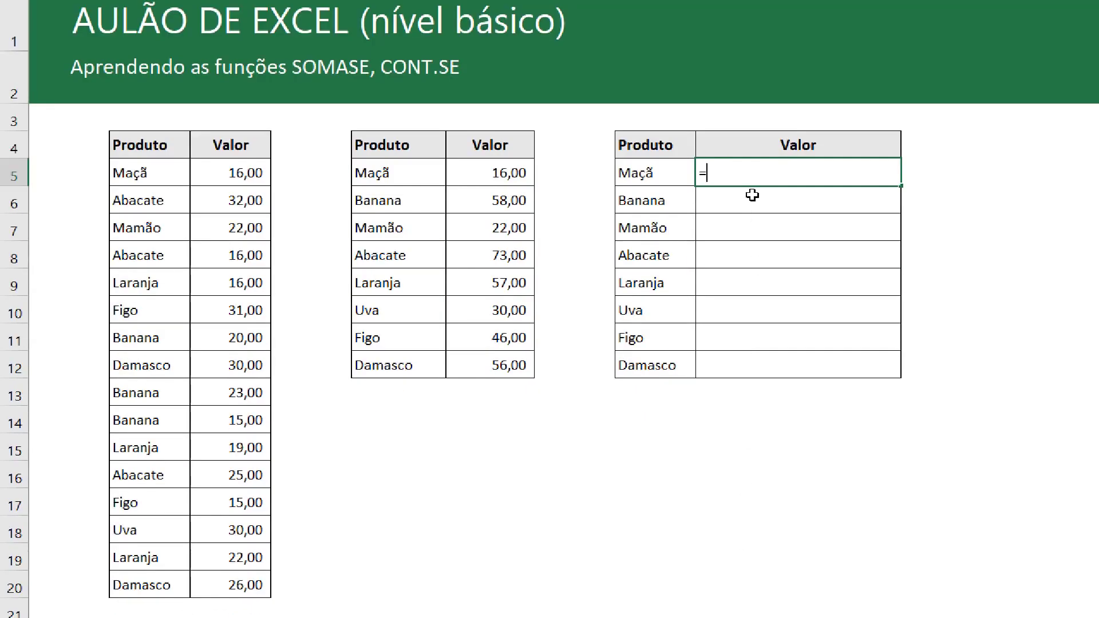
type("=CONT,.")
key("BackSpace")
key("BackSpace")
type(".SE(")
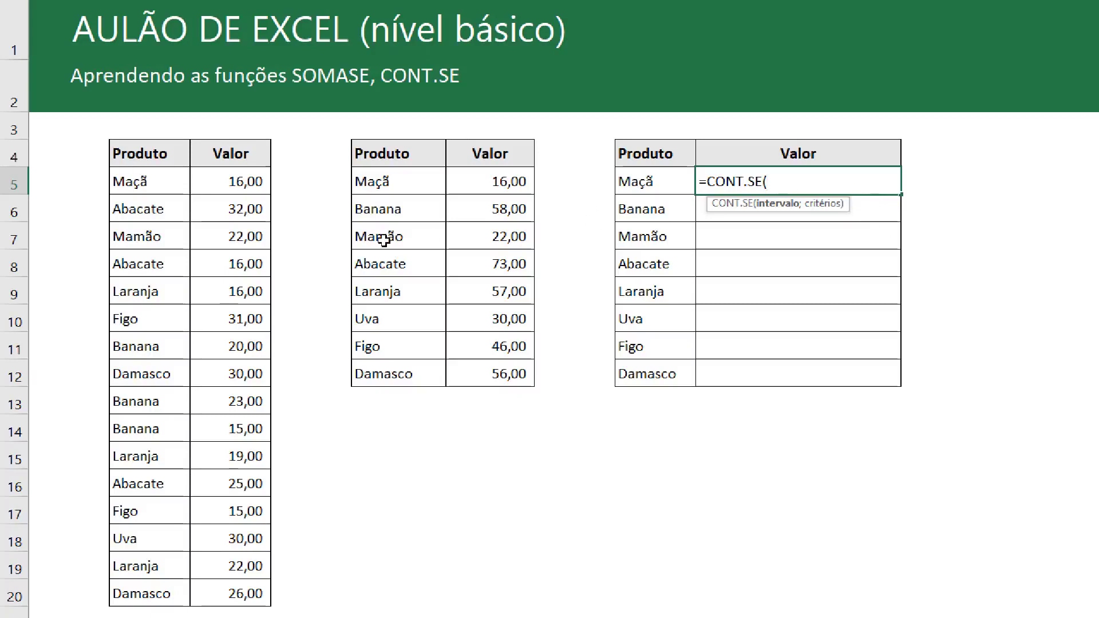
left_click(134, 181)
left_click_drag(135, 181, 135, 541)
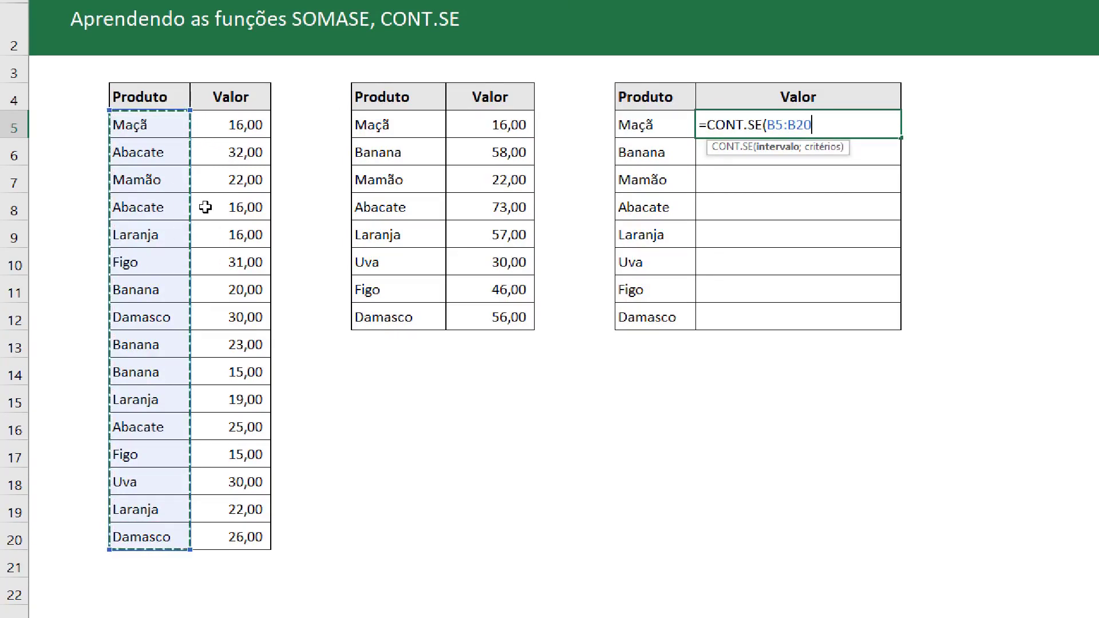
type(";")
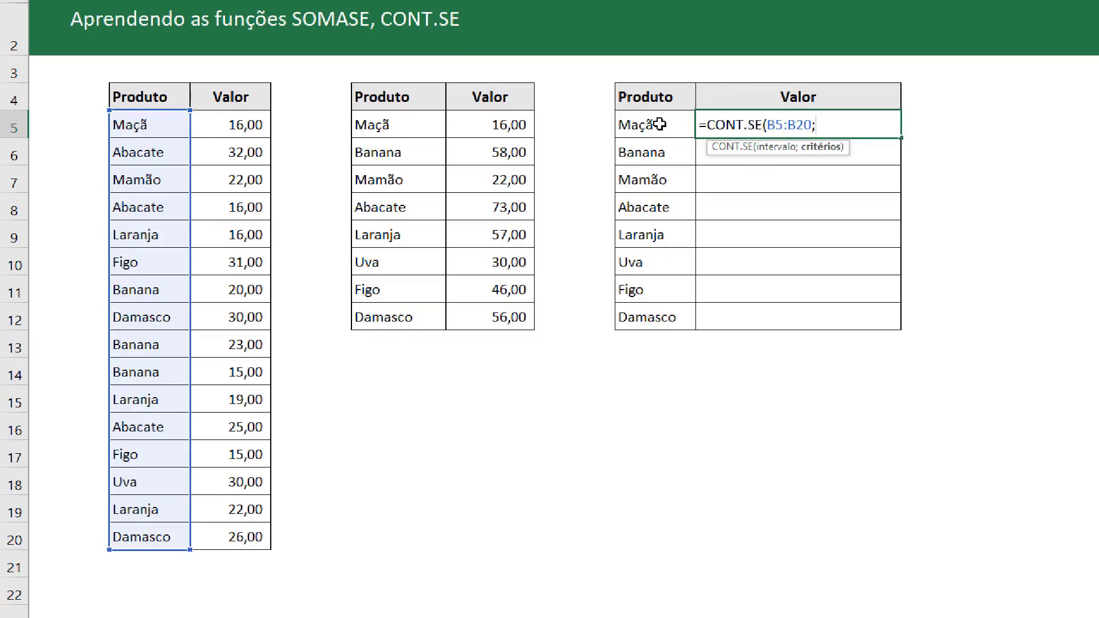
left_click(660, 124)
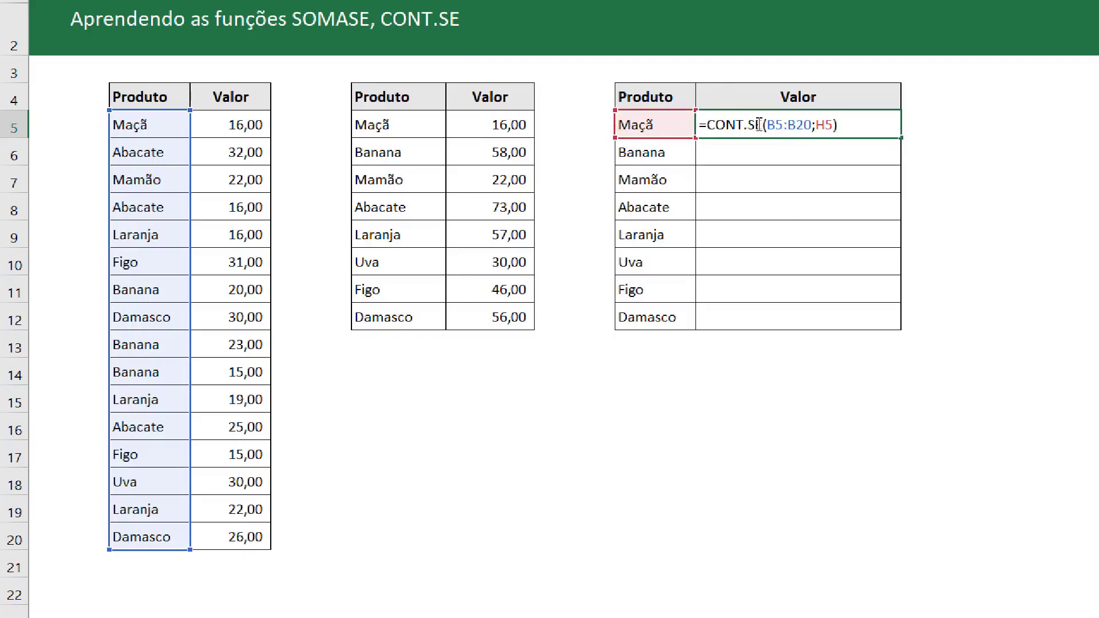
Make the range in the I5 formula absolute, giving =CONT.SE($B$5:$B$20;H5).
left_click_drag(768, 124, 810, 126)
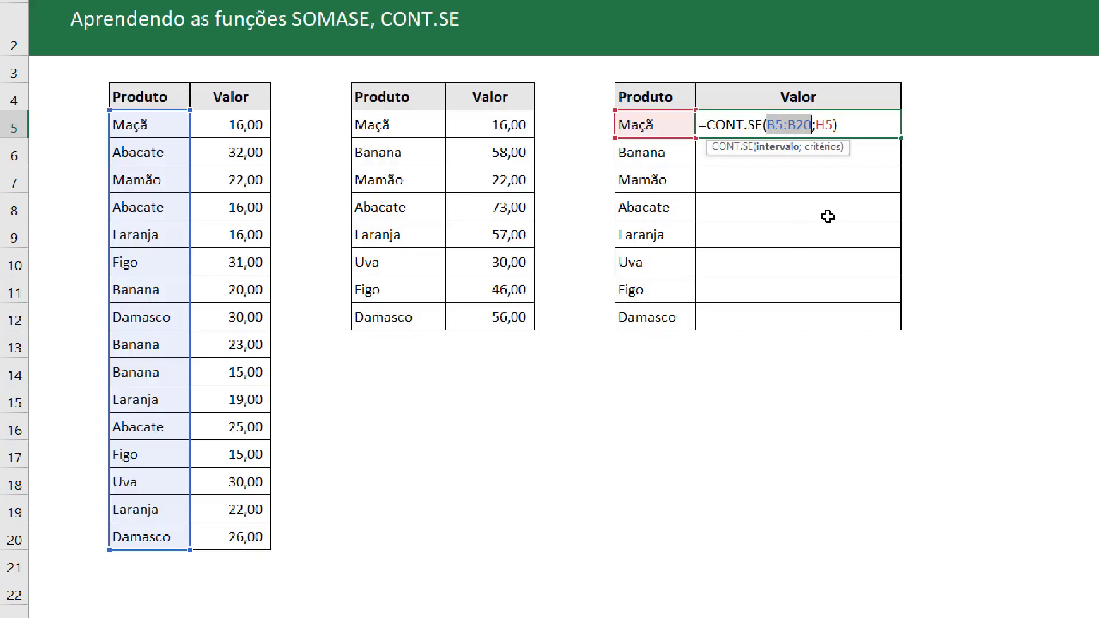
key("F4")
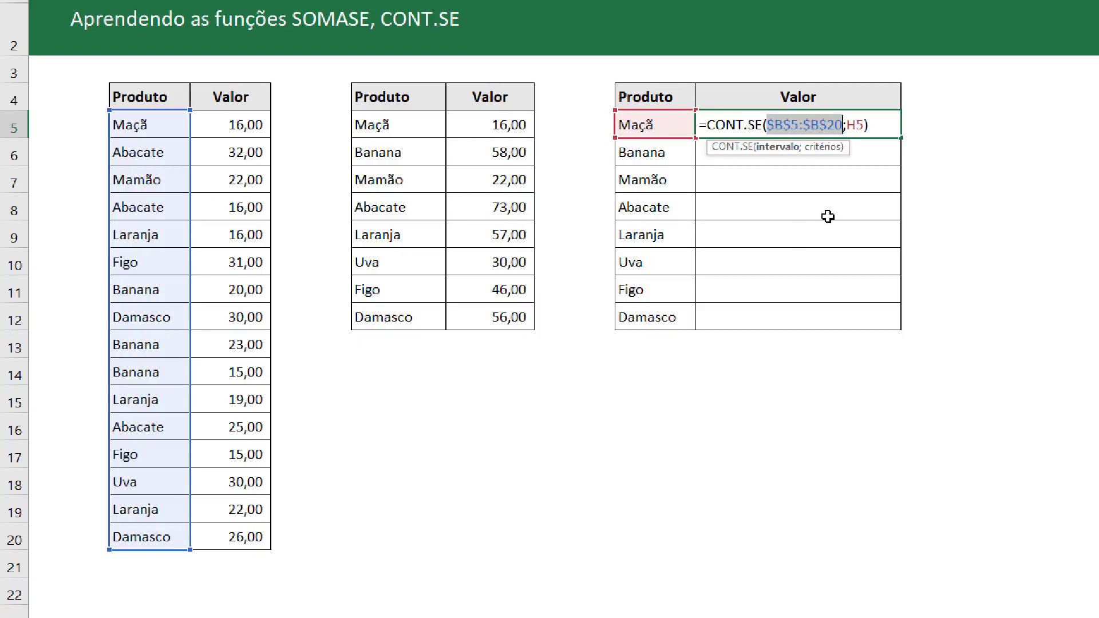
key("Return")
Fill the CONT.SE formula from I5 down to I12 for the remaining products.
left_click(884, 123)
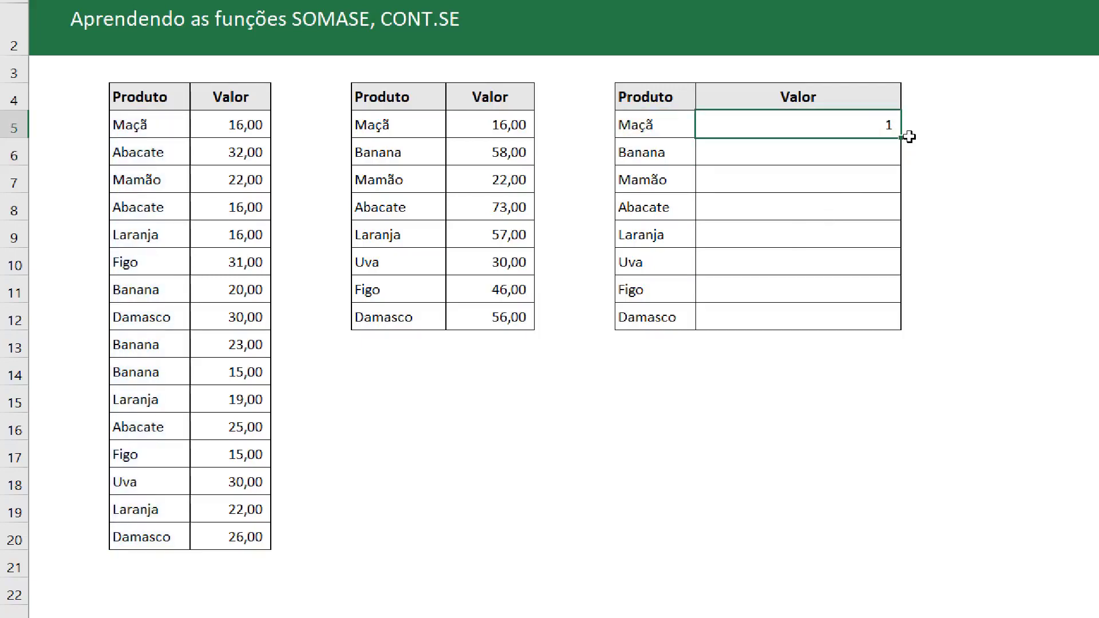
key("F2")
key("Escape")
left_click_drag(902, 138, 906, 322)
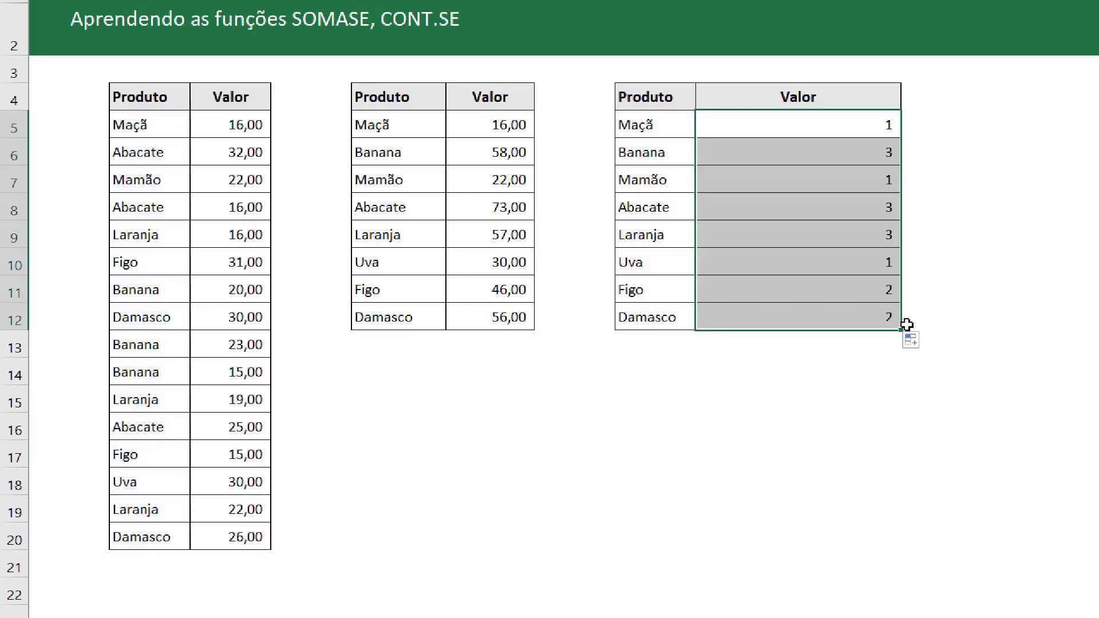
left_click(788, 122)
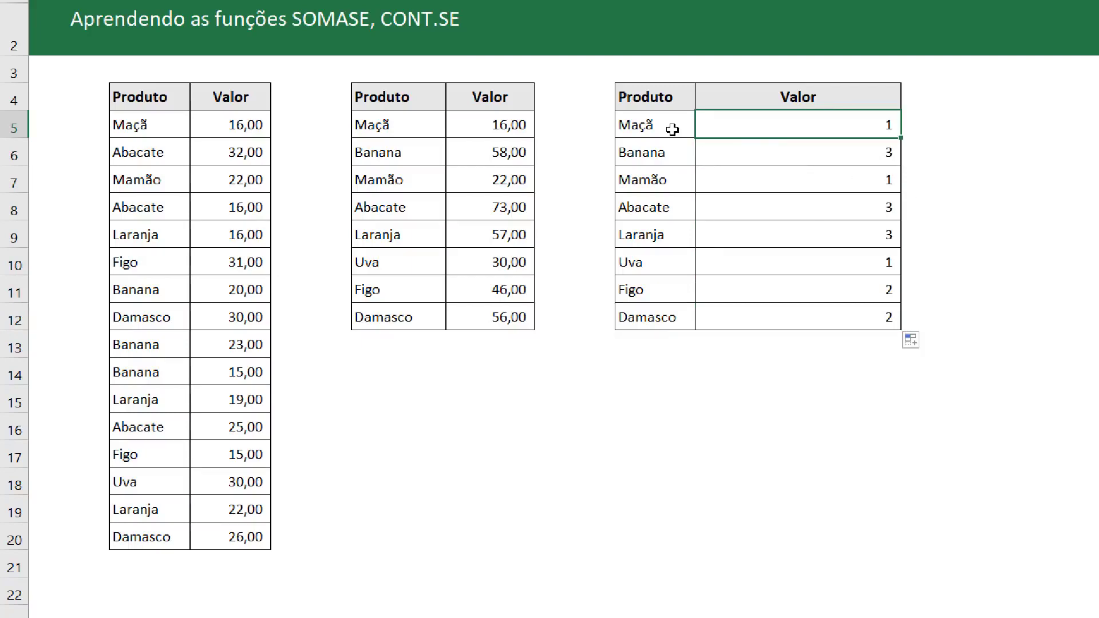
left_click(132, 127)
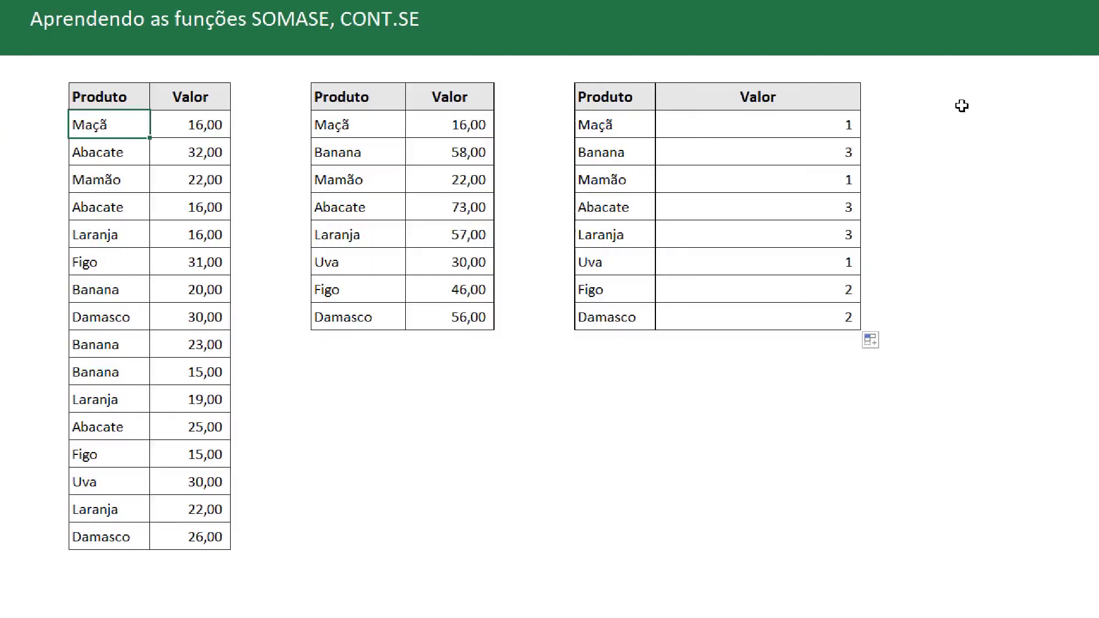
left_click(755, 120)
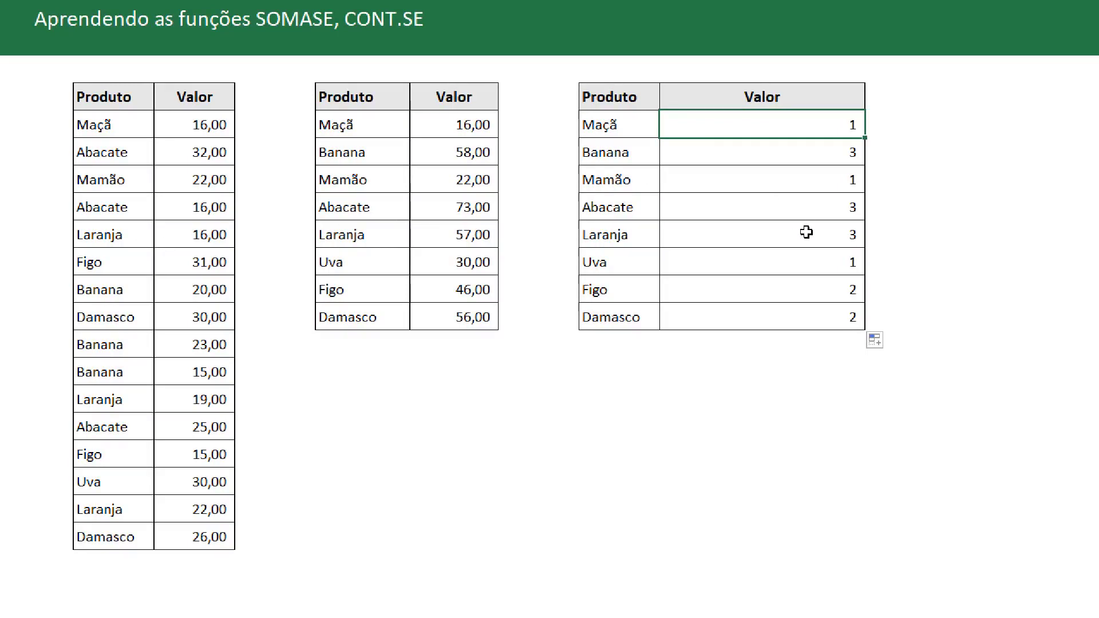
left_click(626, 144)
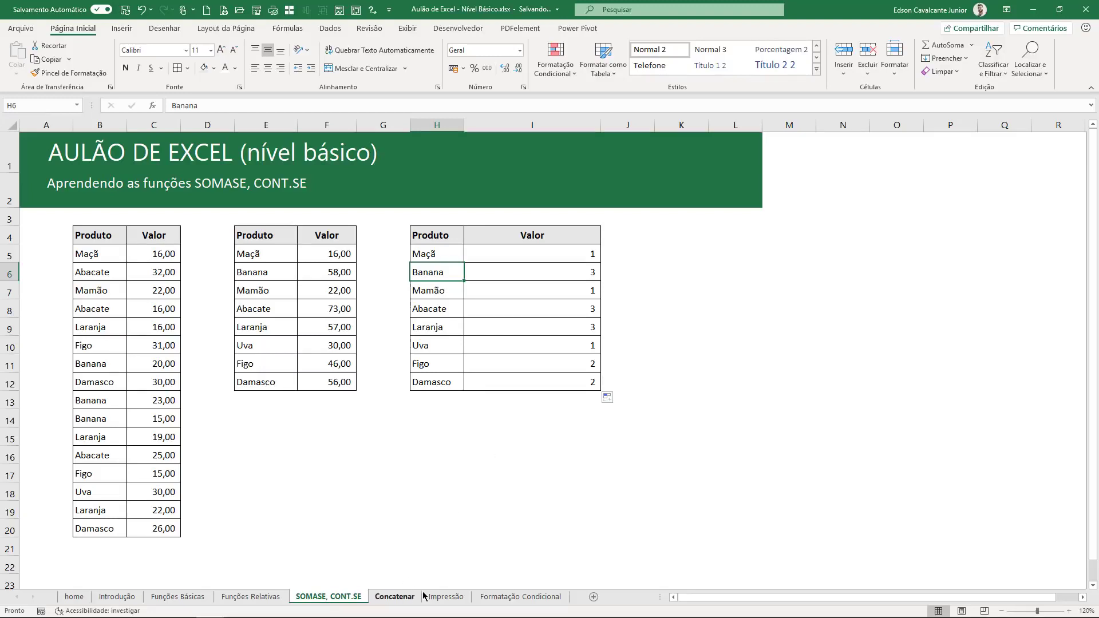
left_click(507, 596)
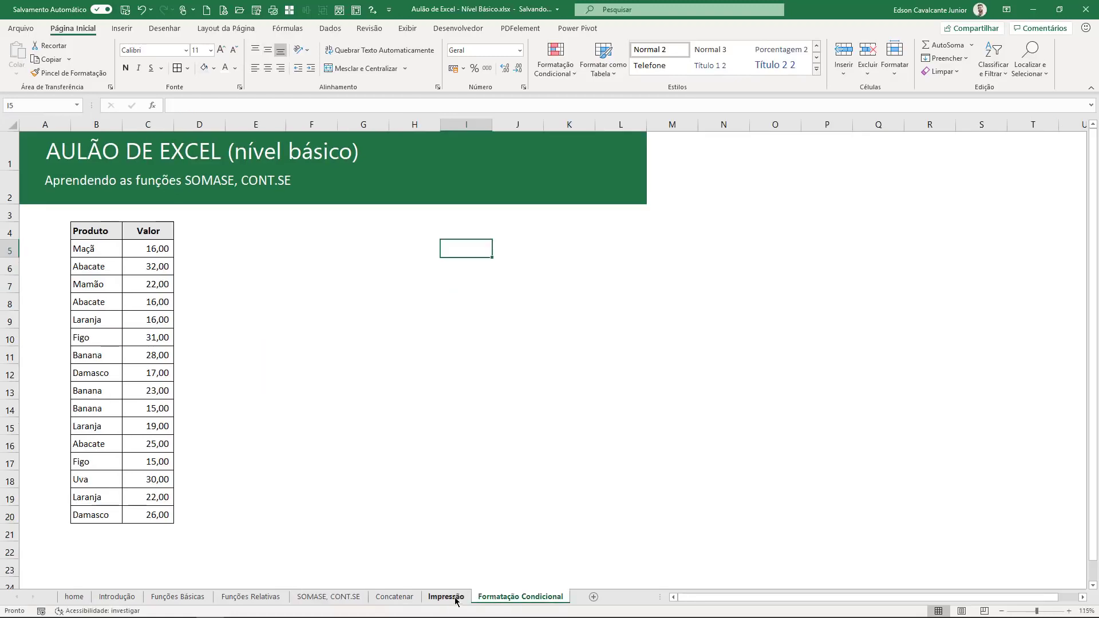
left_click(410, 599)
left_click(359, 601)
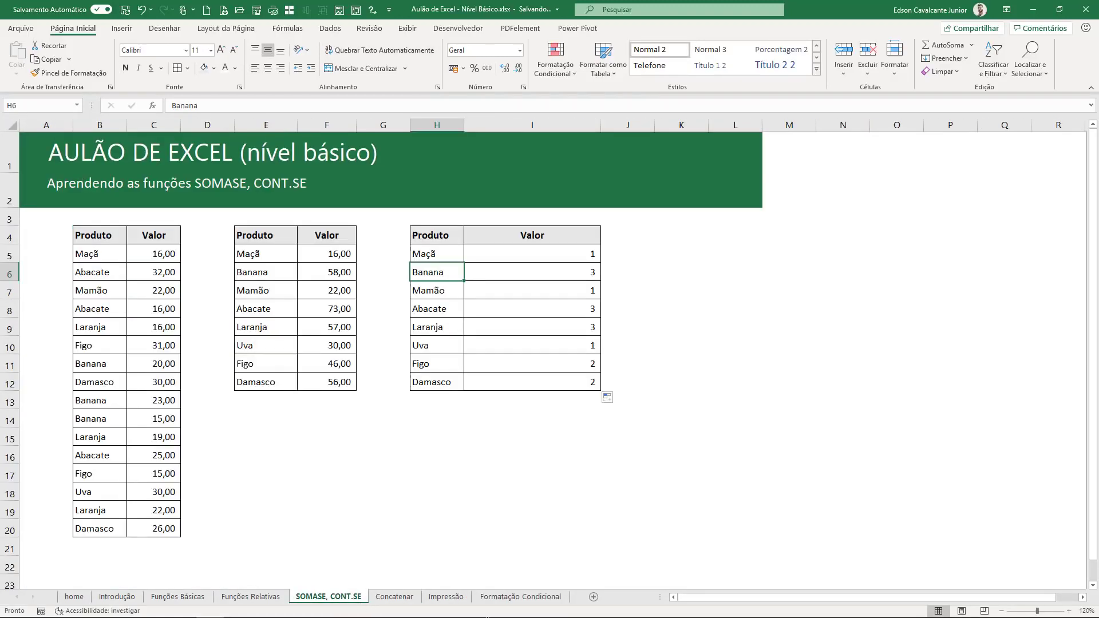